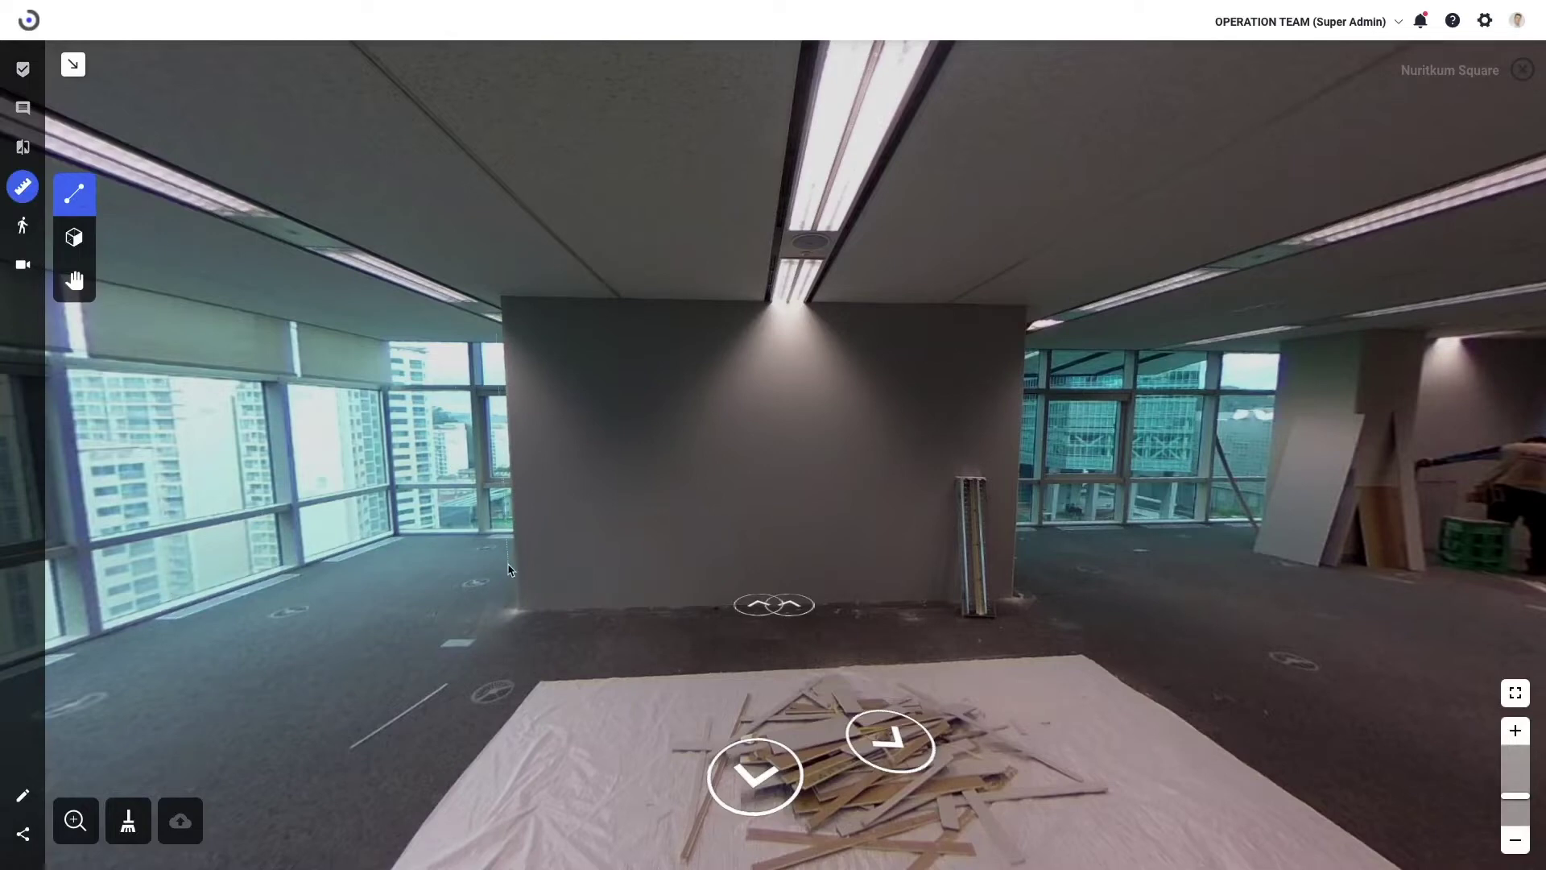
- Measure the grey wall's length along its base, from one floor corner to the other, and finish the measurement
click(518, 611)
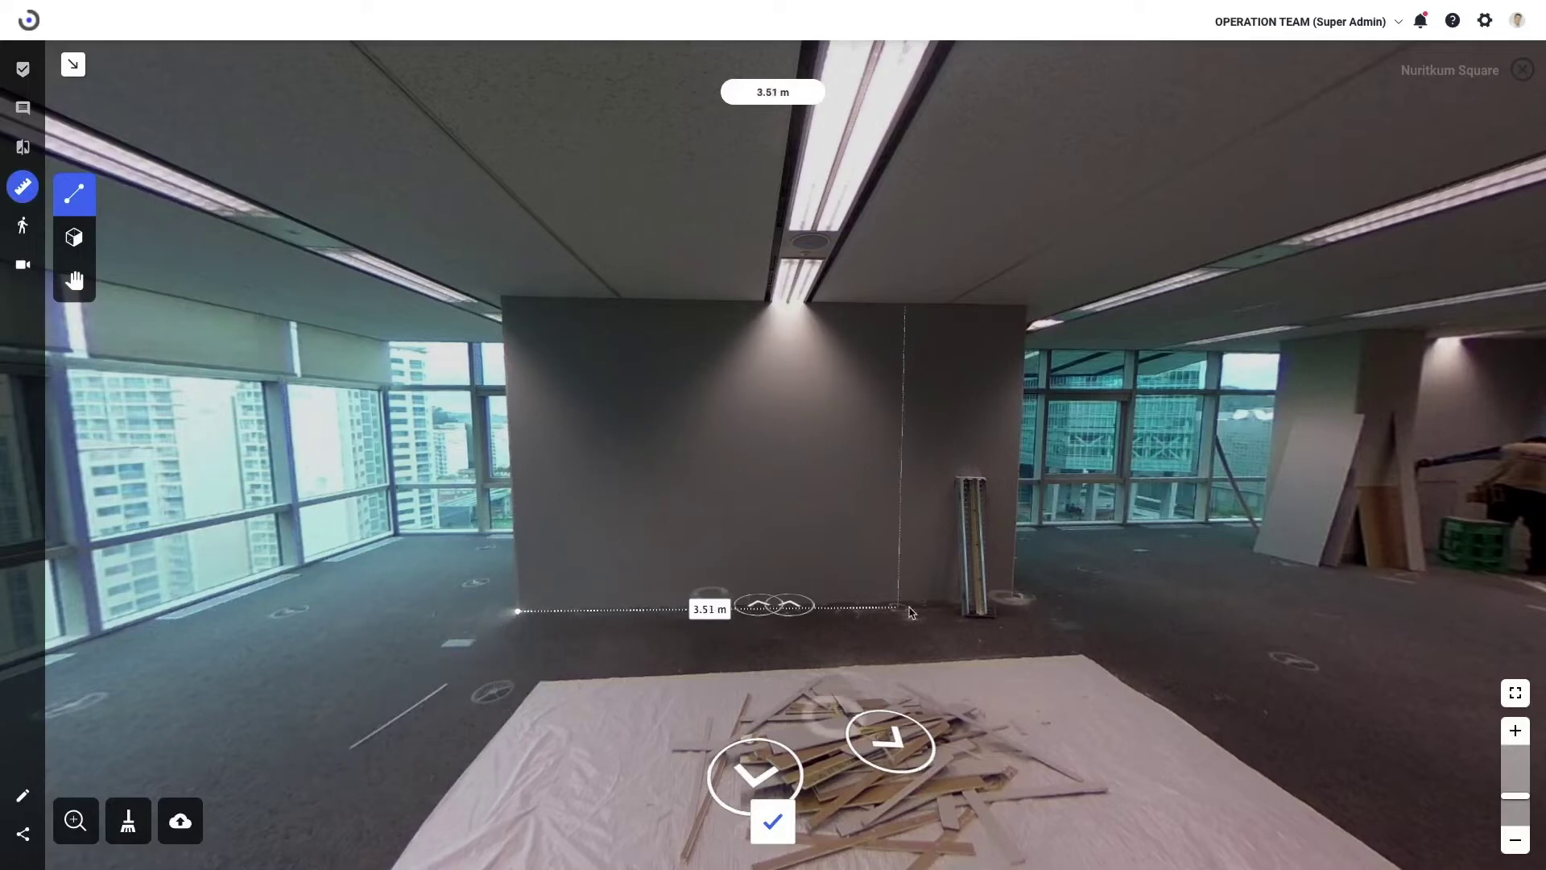
click(1010, 606)
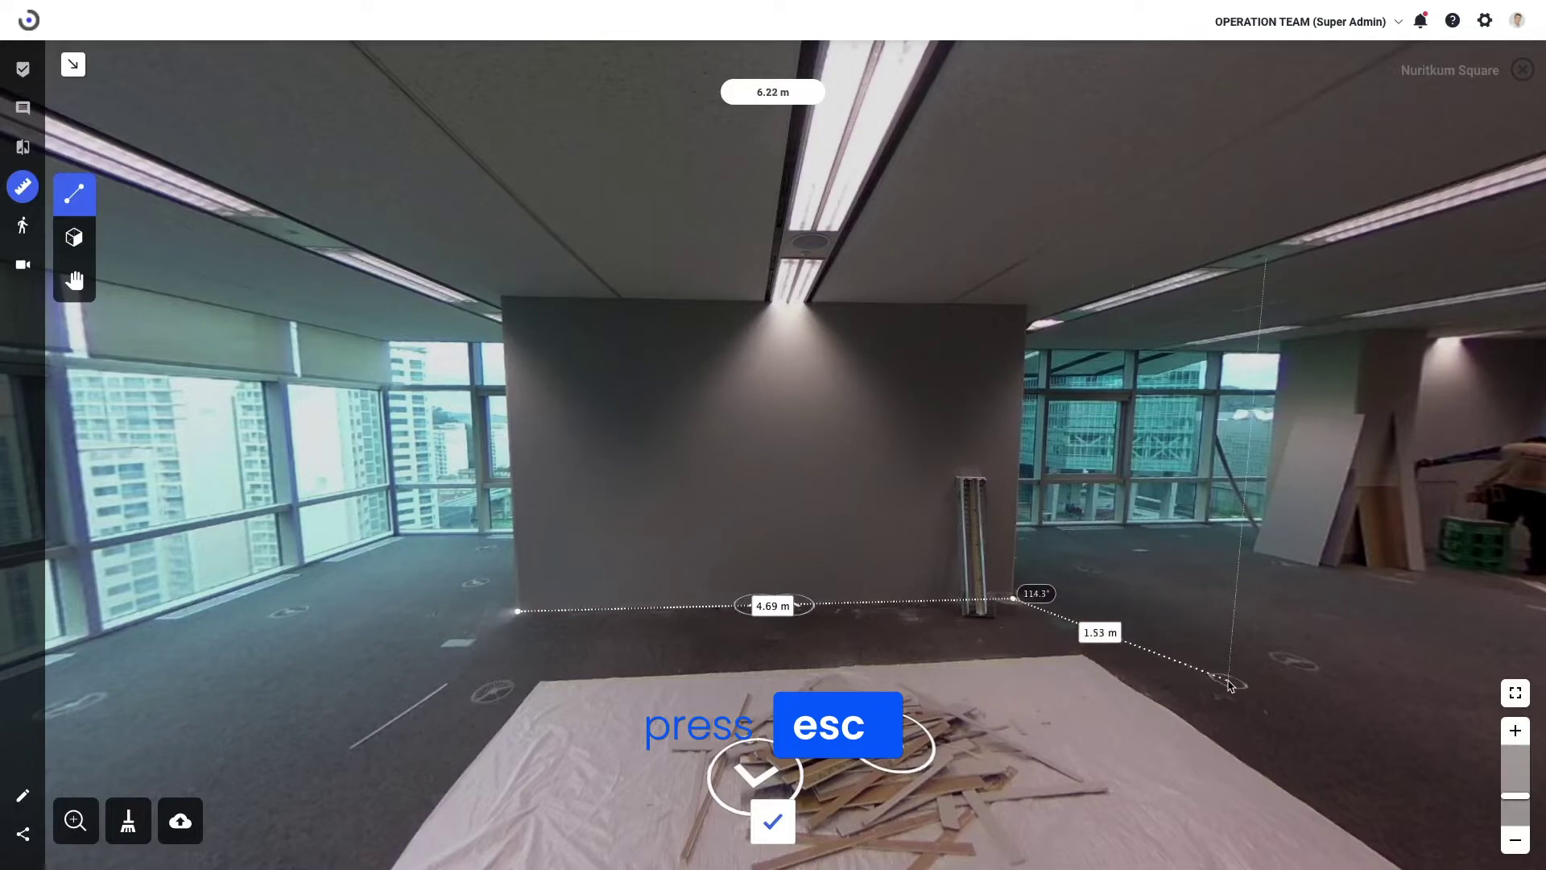
key(Escape)
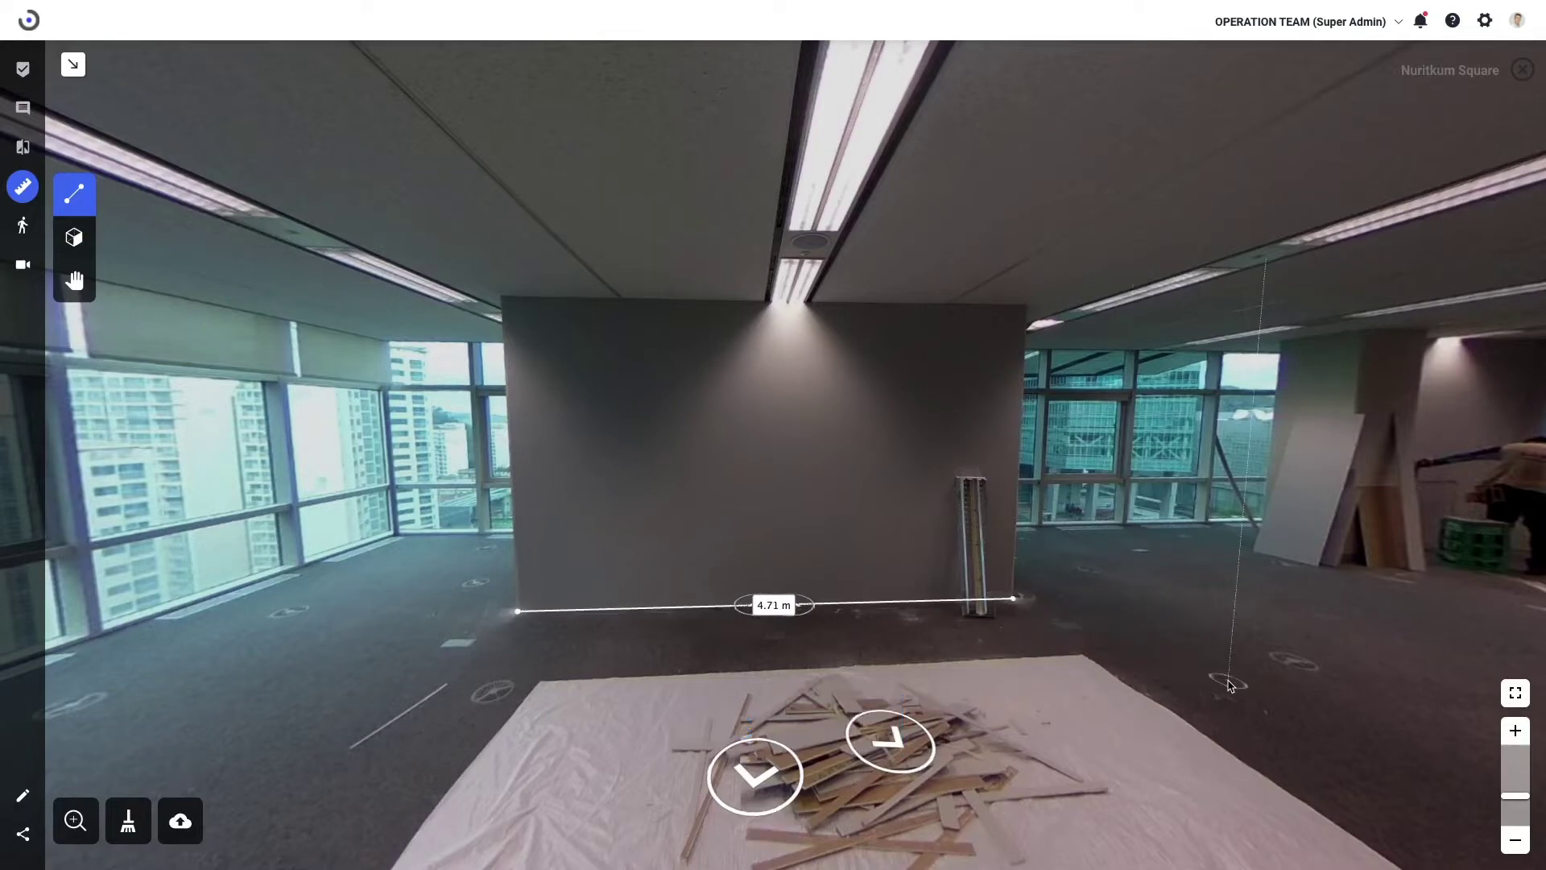
- Measure the grey wall's height with a vertical line from its left floor corner up to the ceiling
click(518, 613)
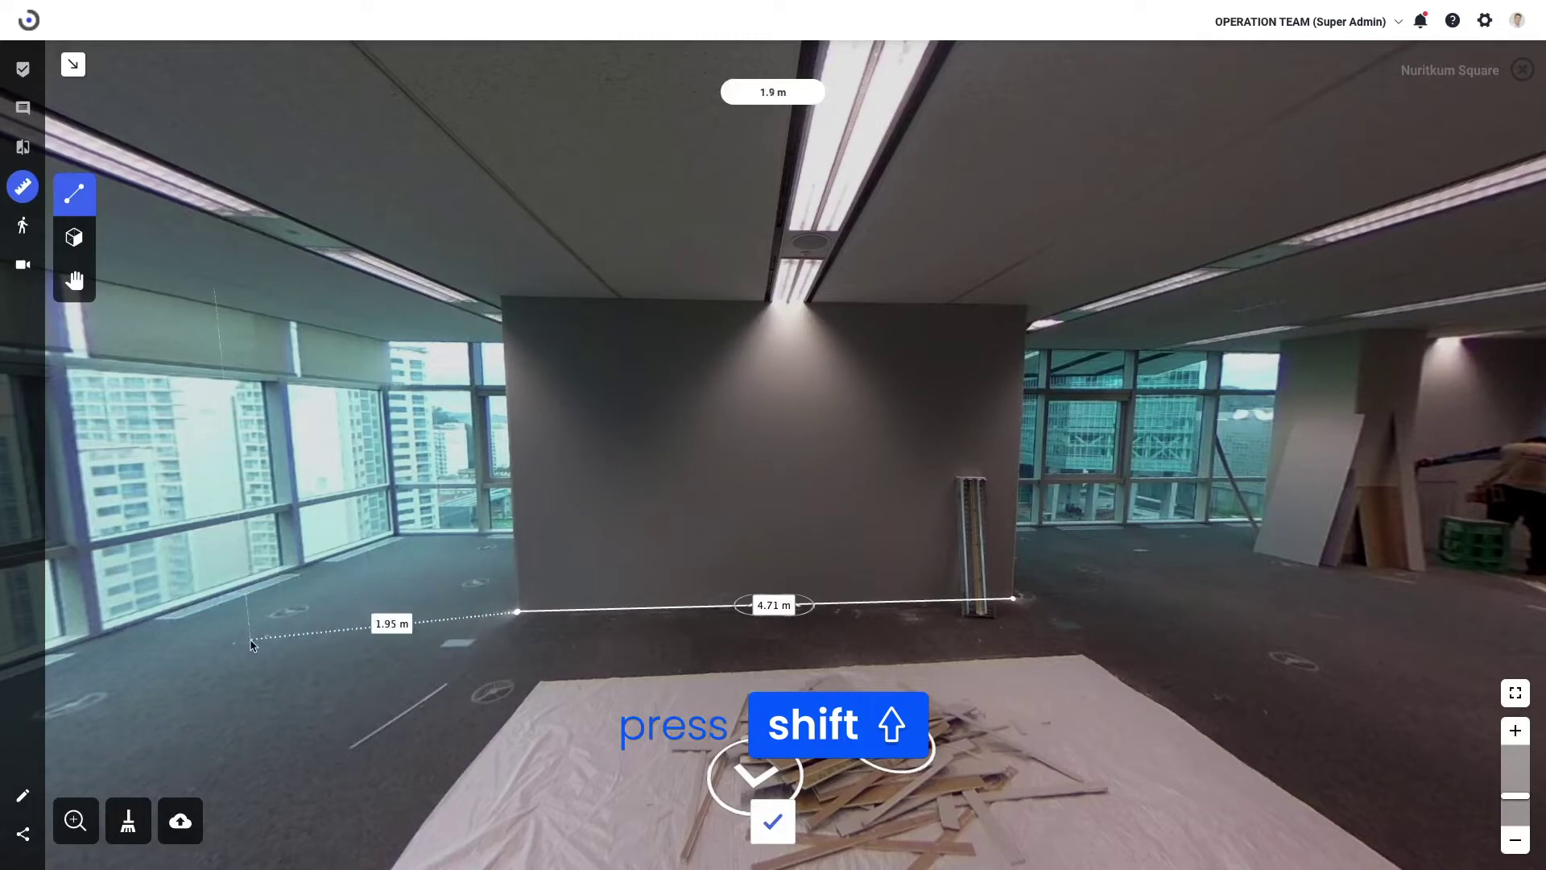
key(shift)
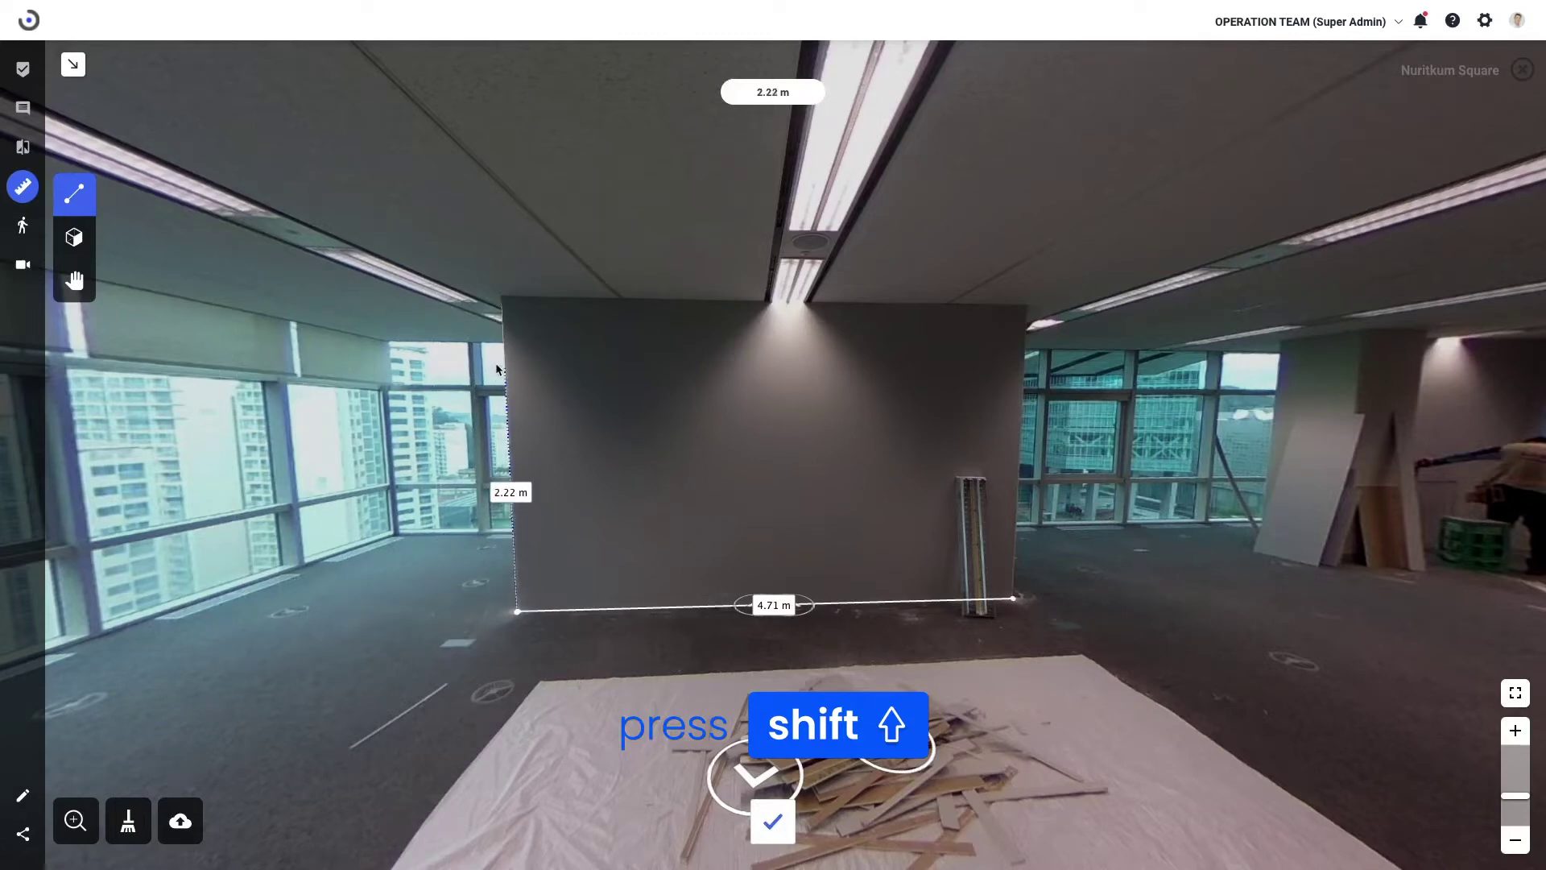
click(501, 299)
key(Escape)
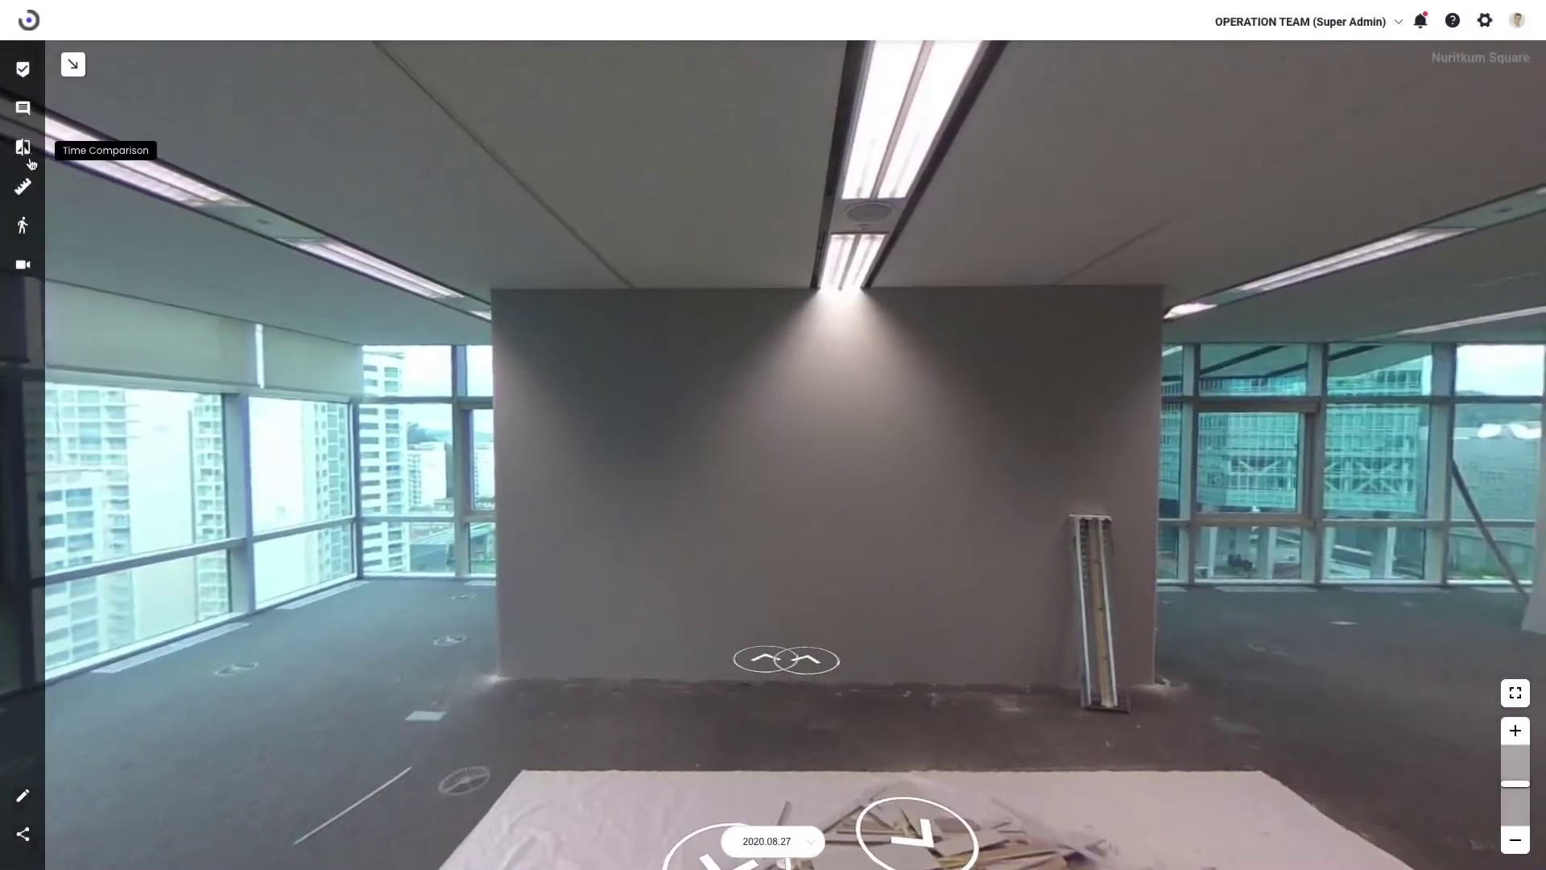
- Outline the grey wall with four connected measurement lines, closing the shape at the starting floor corner
click(23, 186)
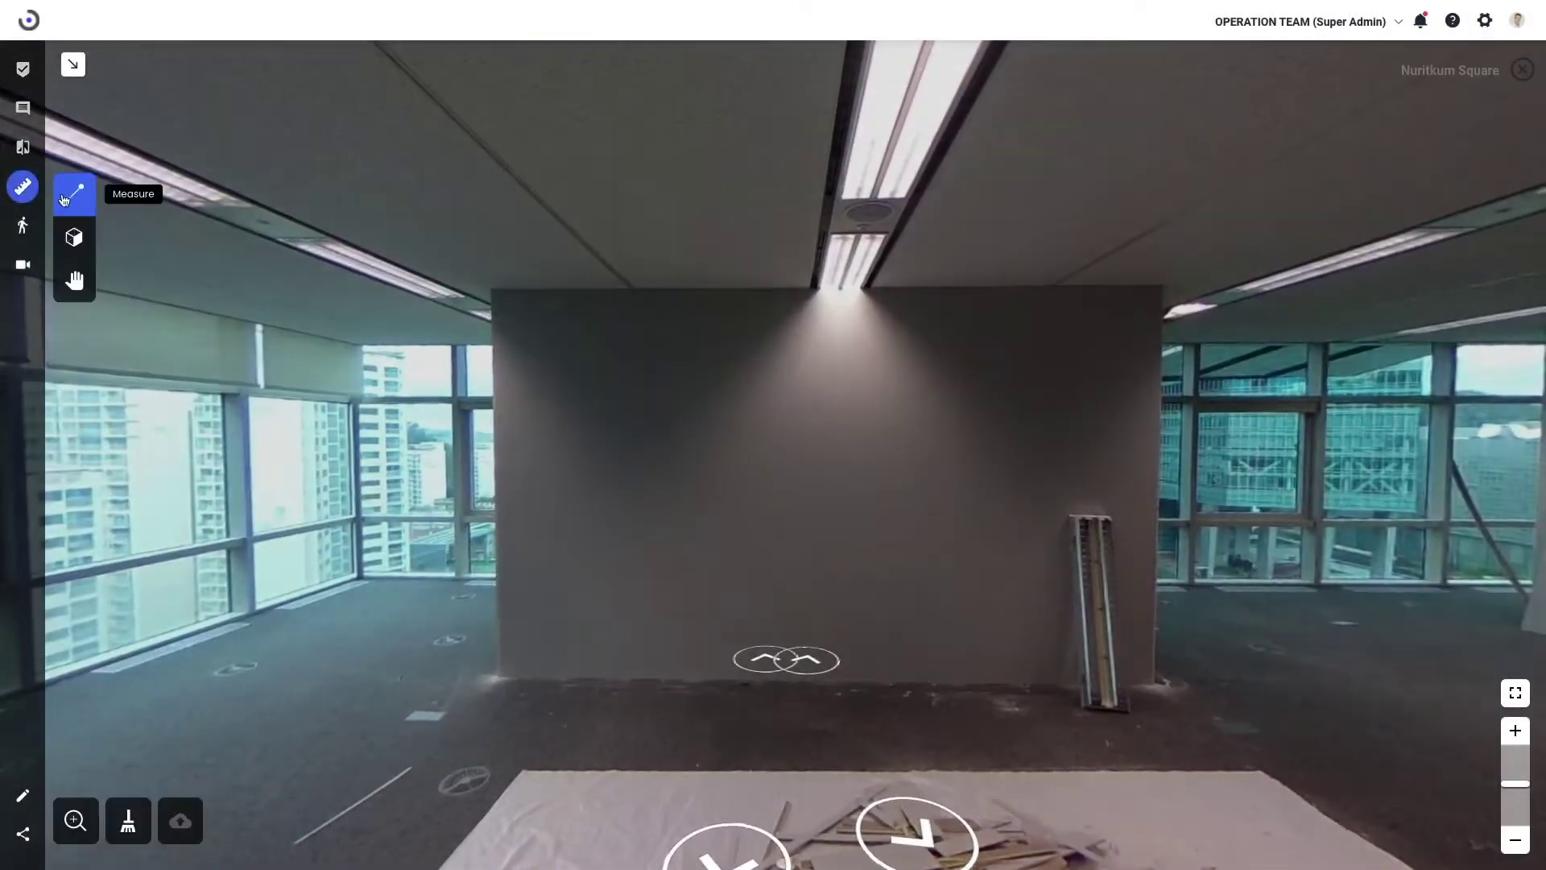
click(498, 681)
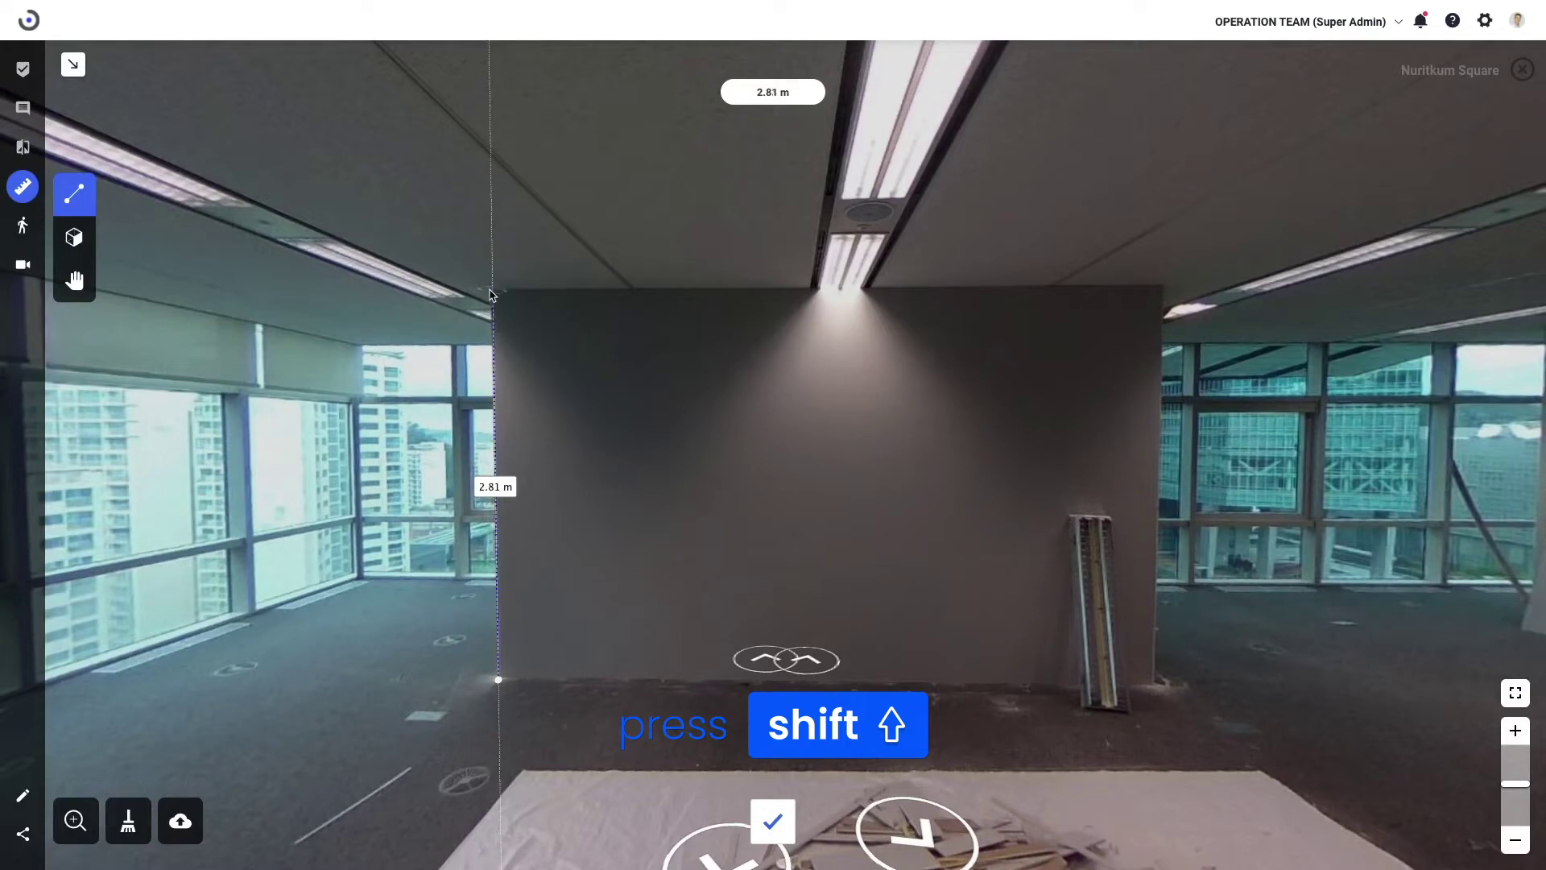
click(492, 288)
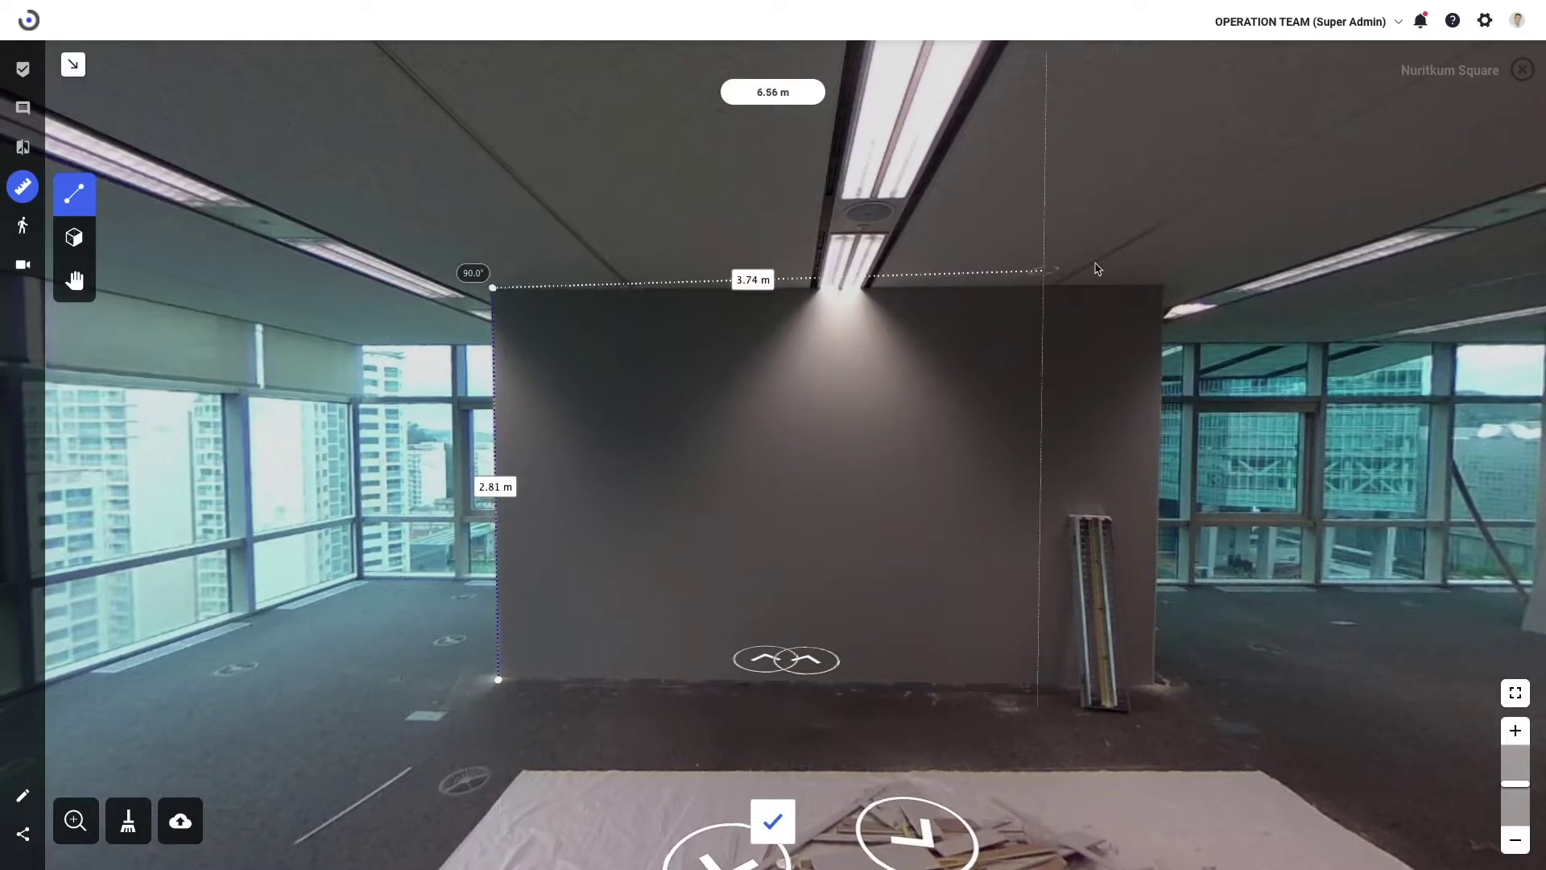
click(1163, 288)
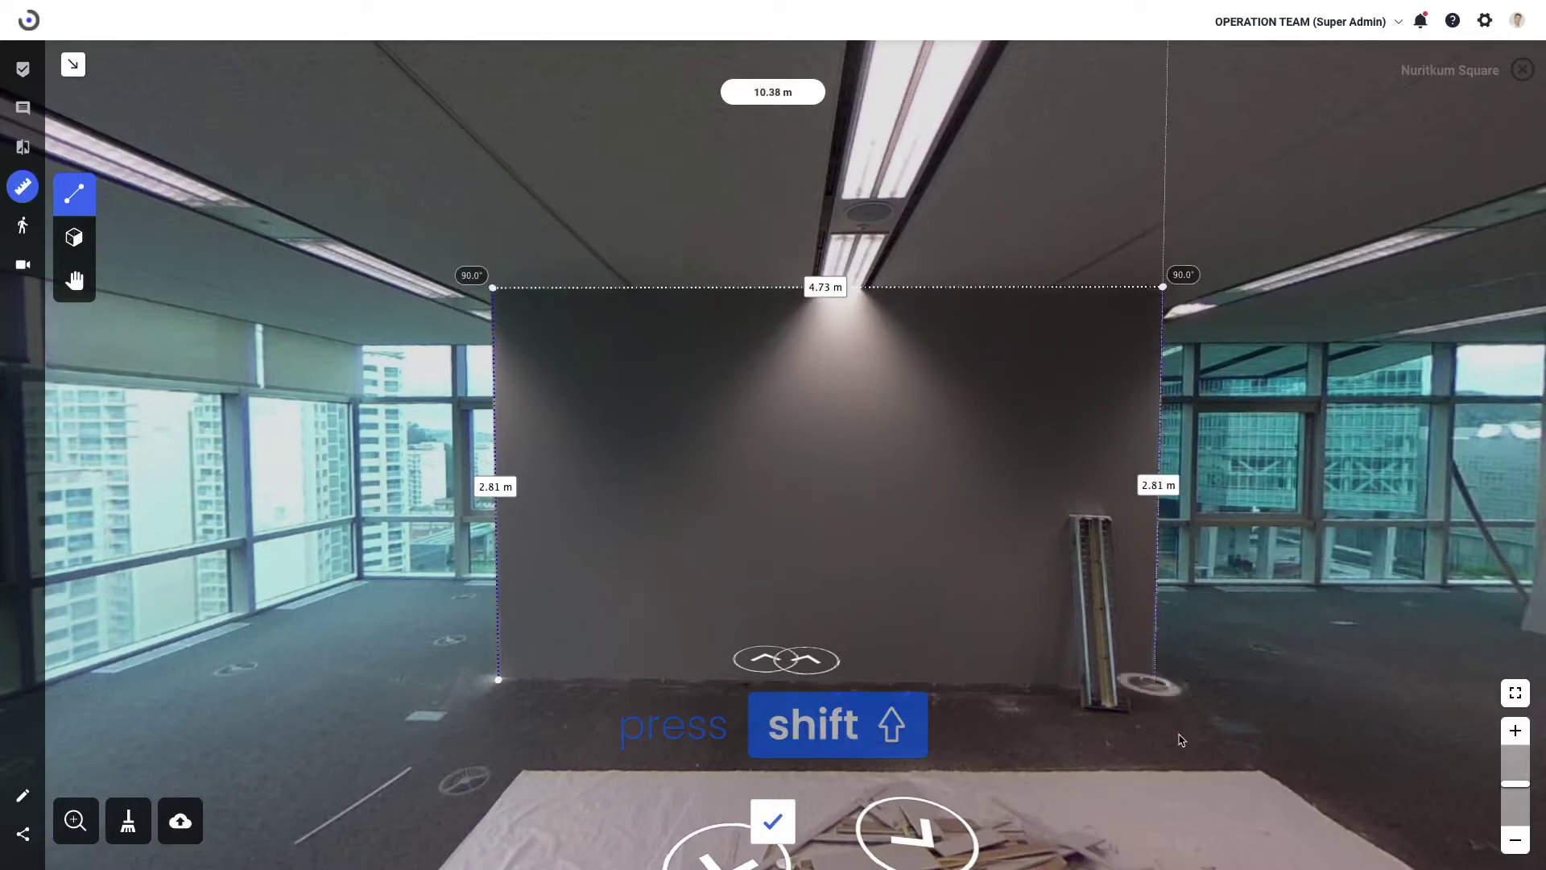
shift+click(1181, 737)
click(500, 681)
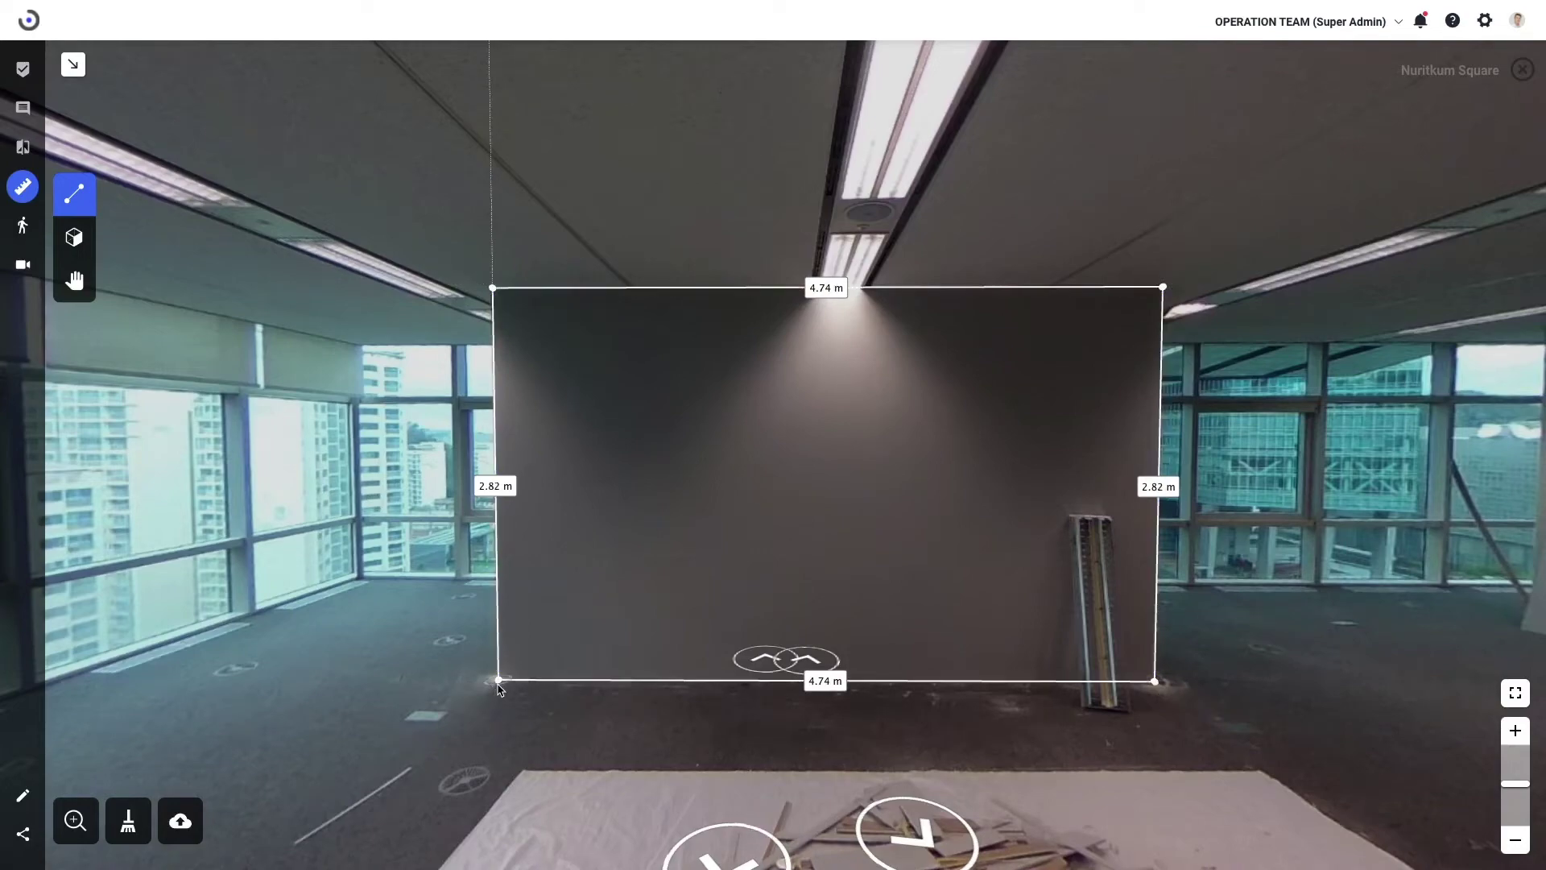
- Measure the grey wall's full perimeter as a closed outline with the magnifier enabled, and disable the magnifier
drag(366, 735, 318, 686)
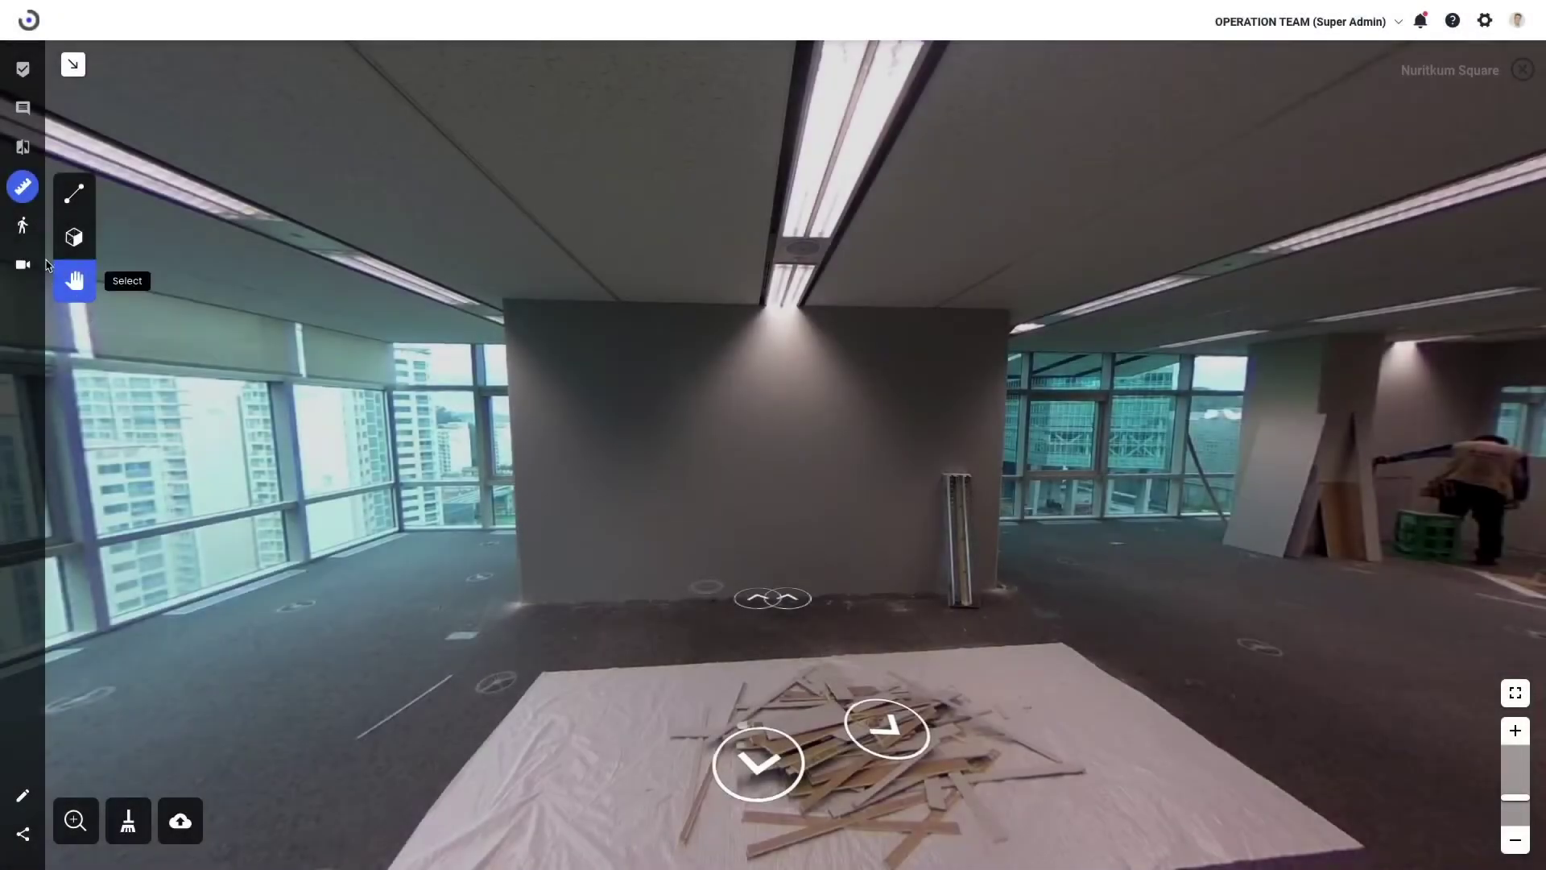
click(75, 822)
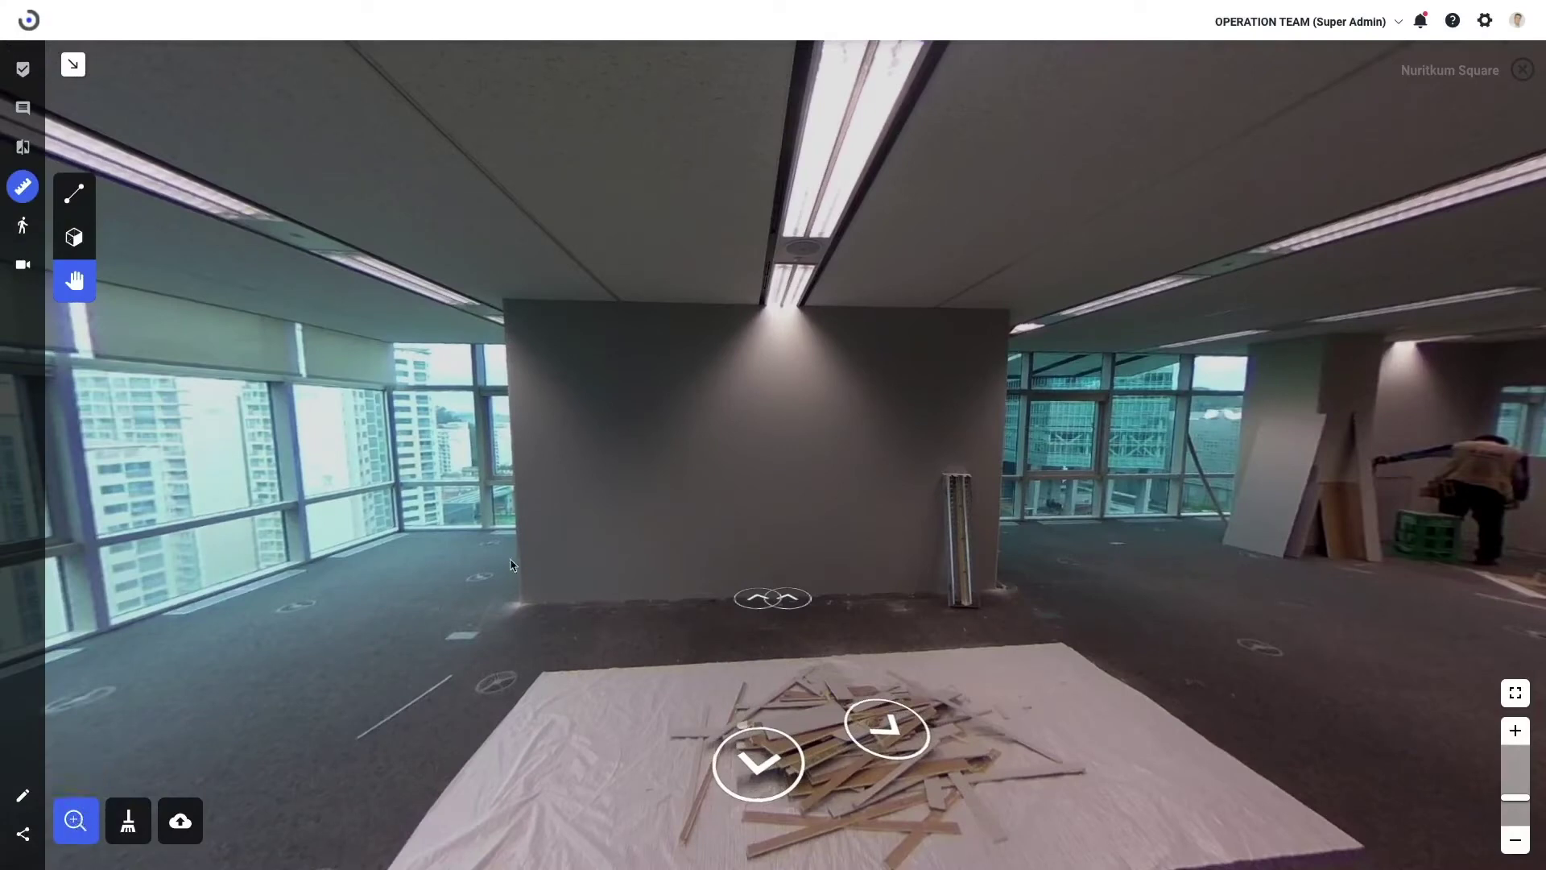
click(74, 193)
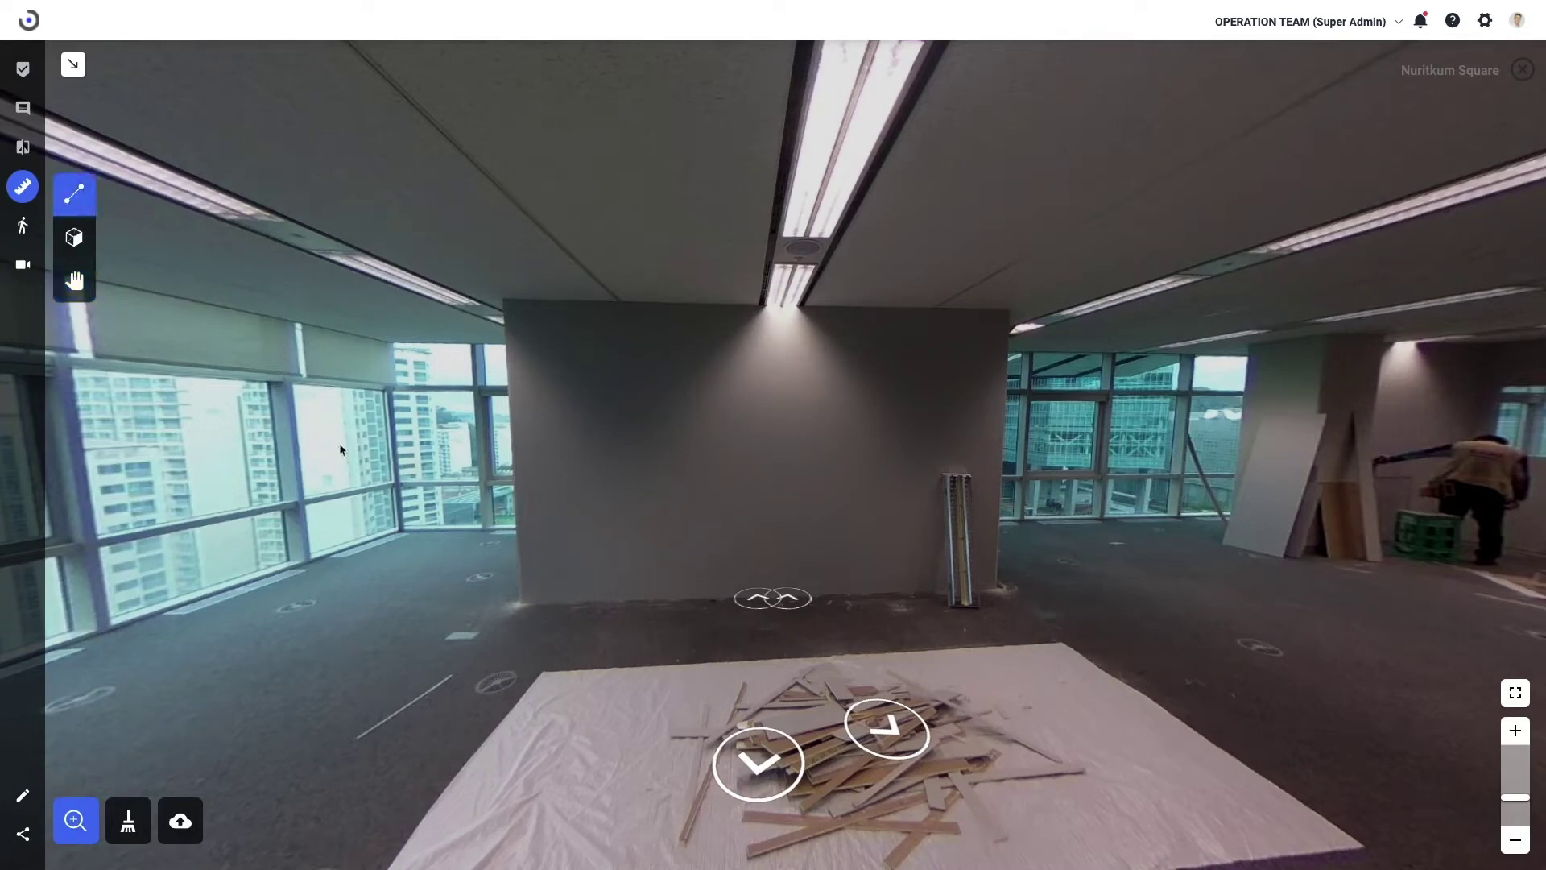
click(521, 610)
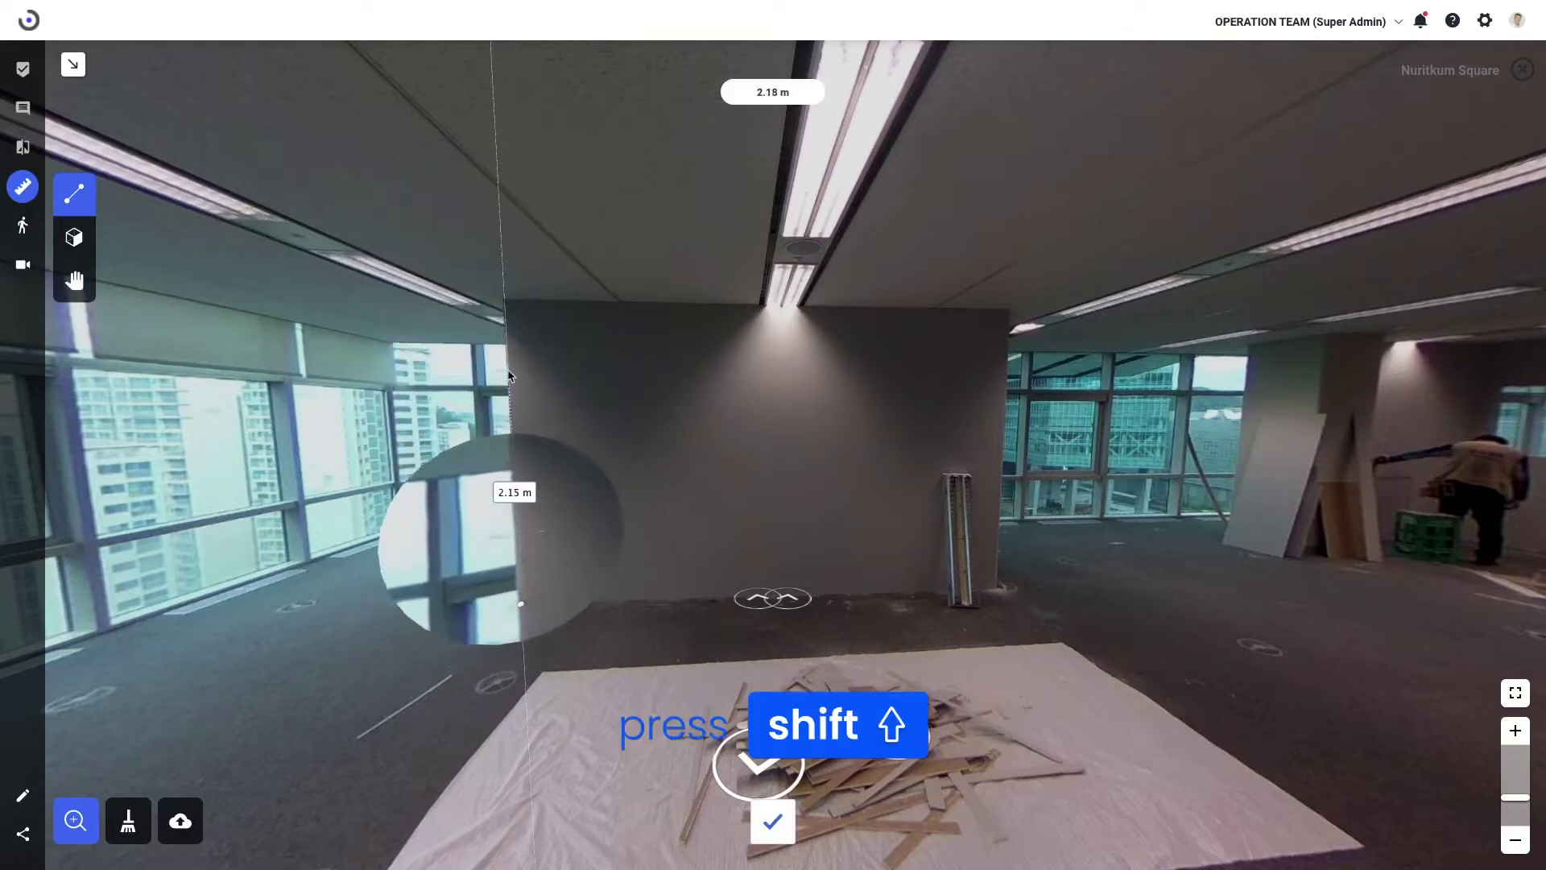
click(504, 299)
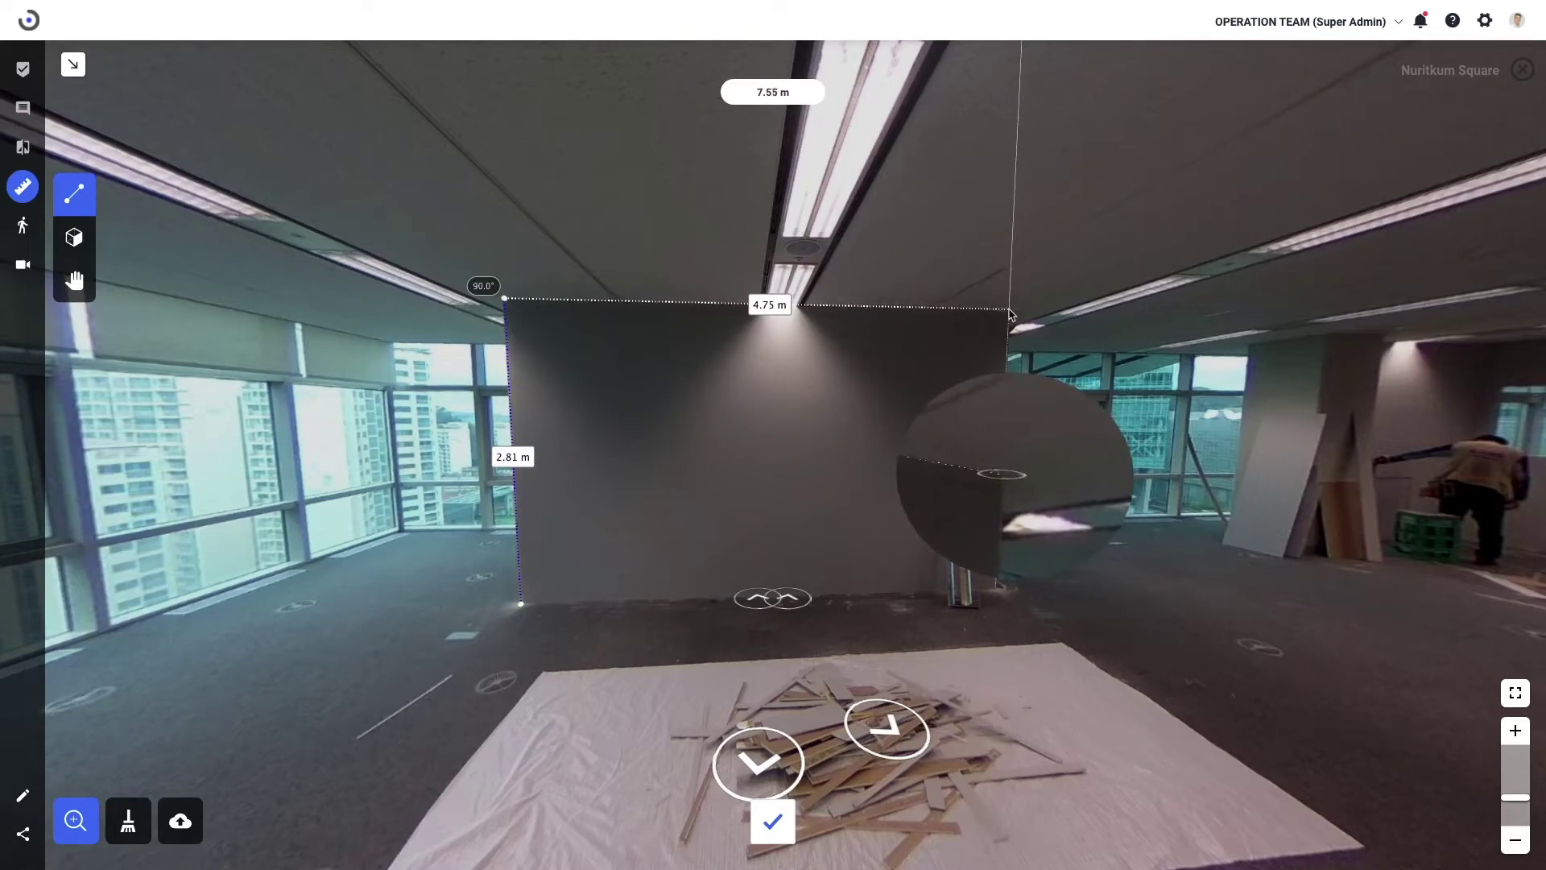
click(1012, 314)
key(shift)
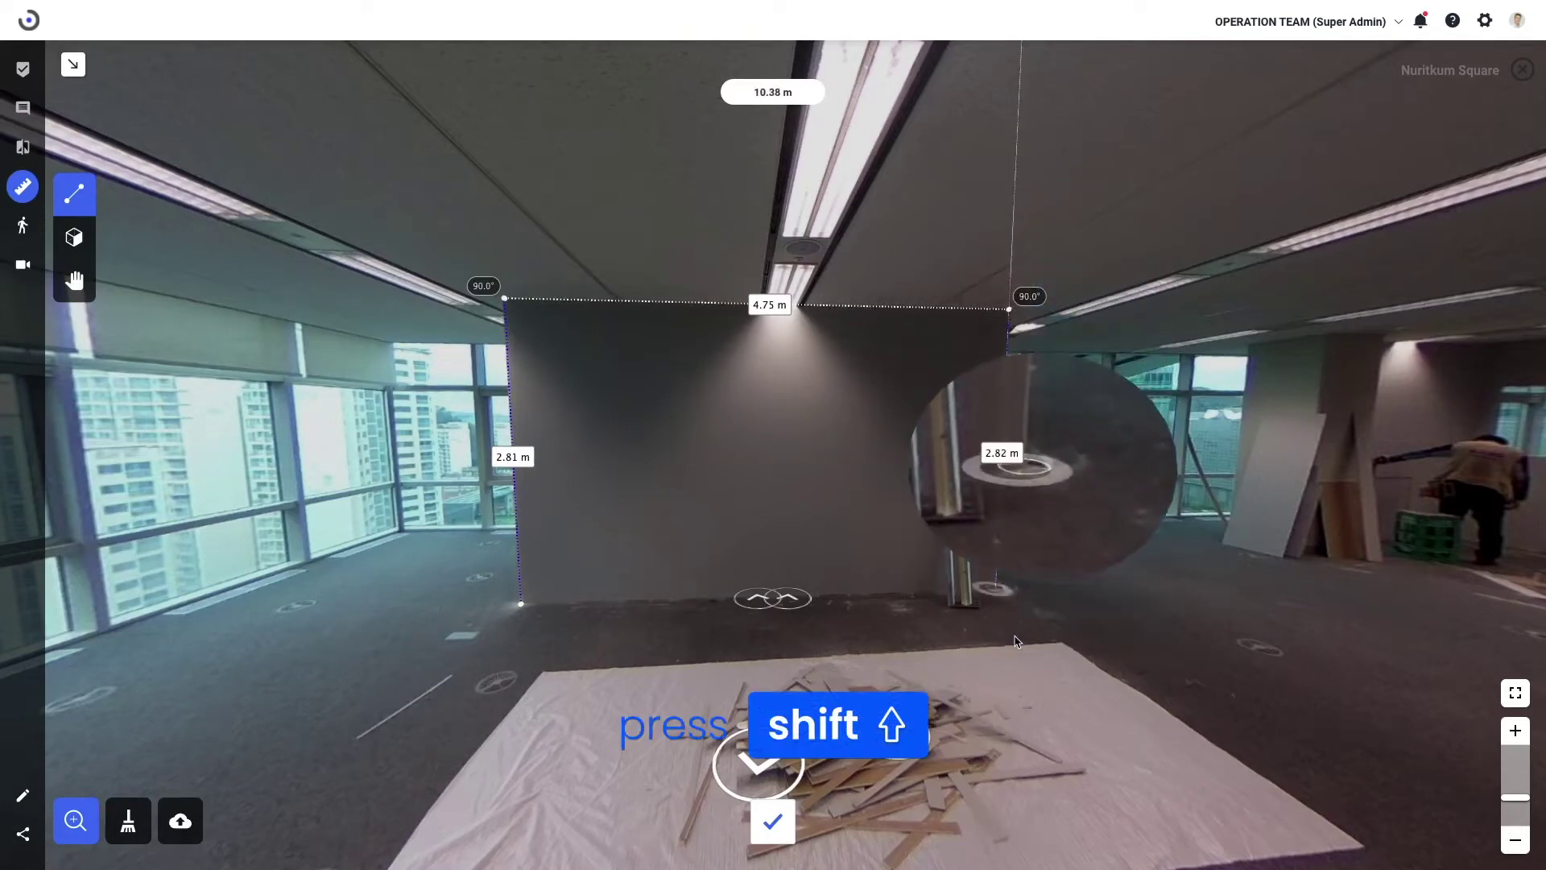
click(1017, 642)
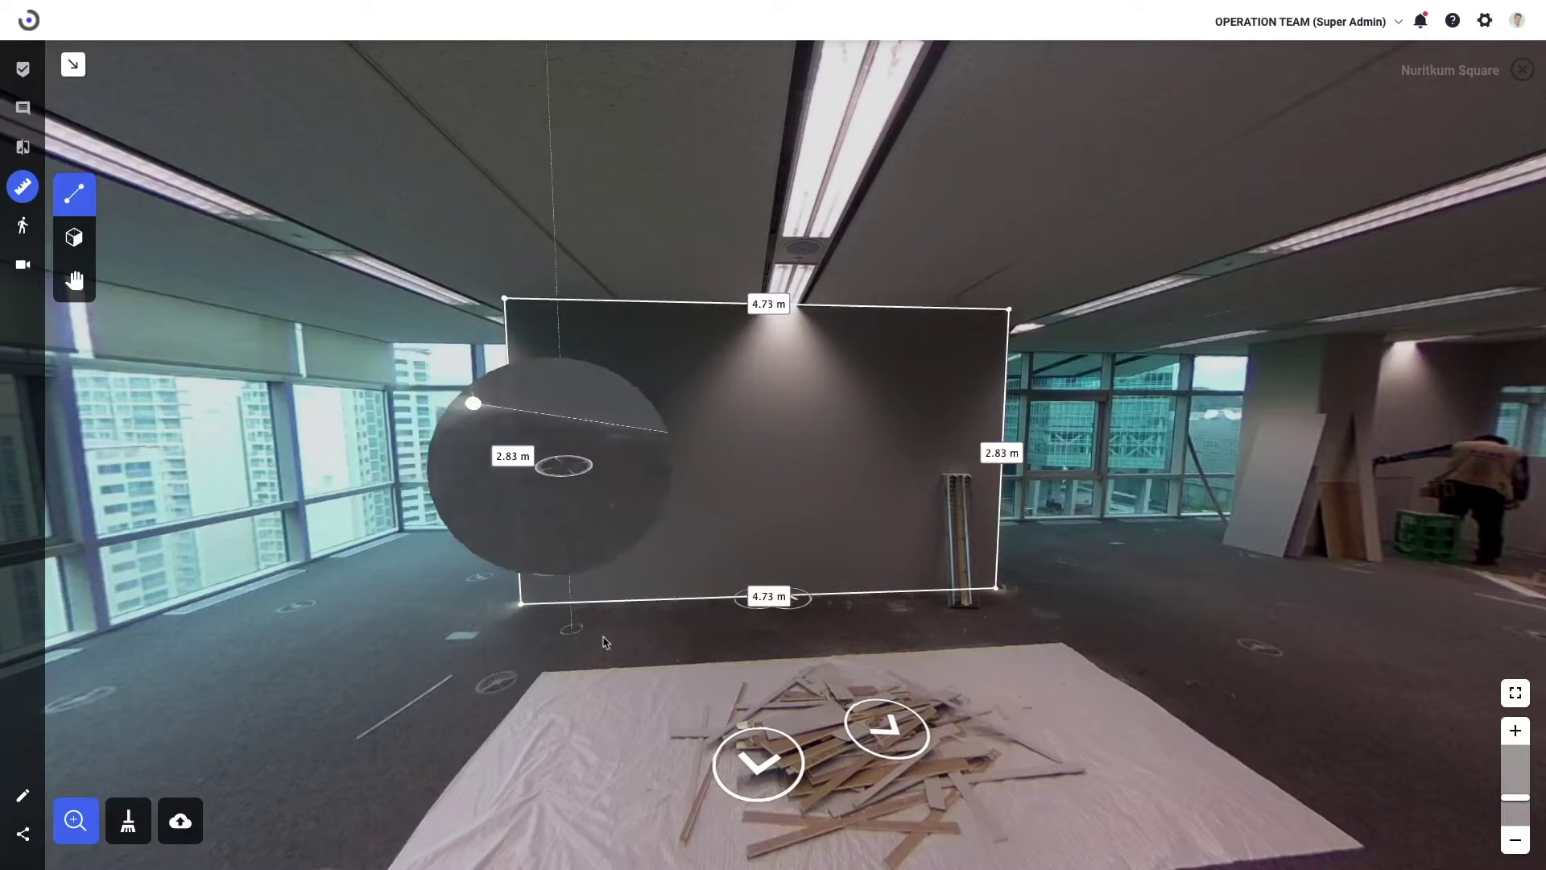
click(75, 820)
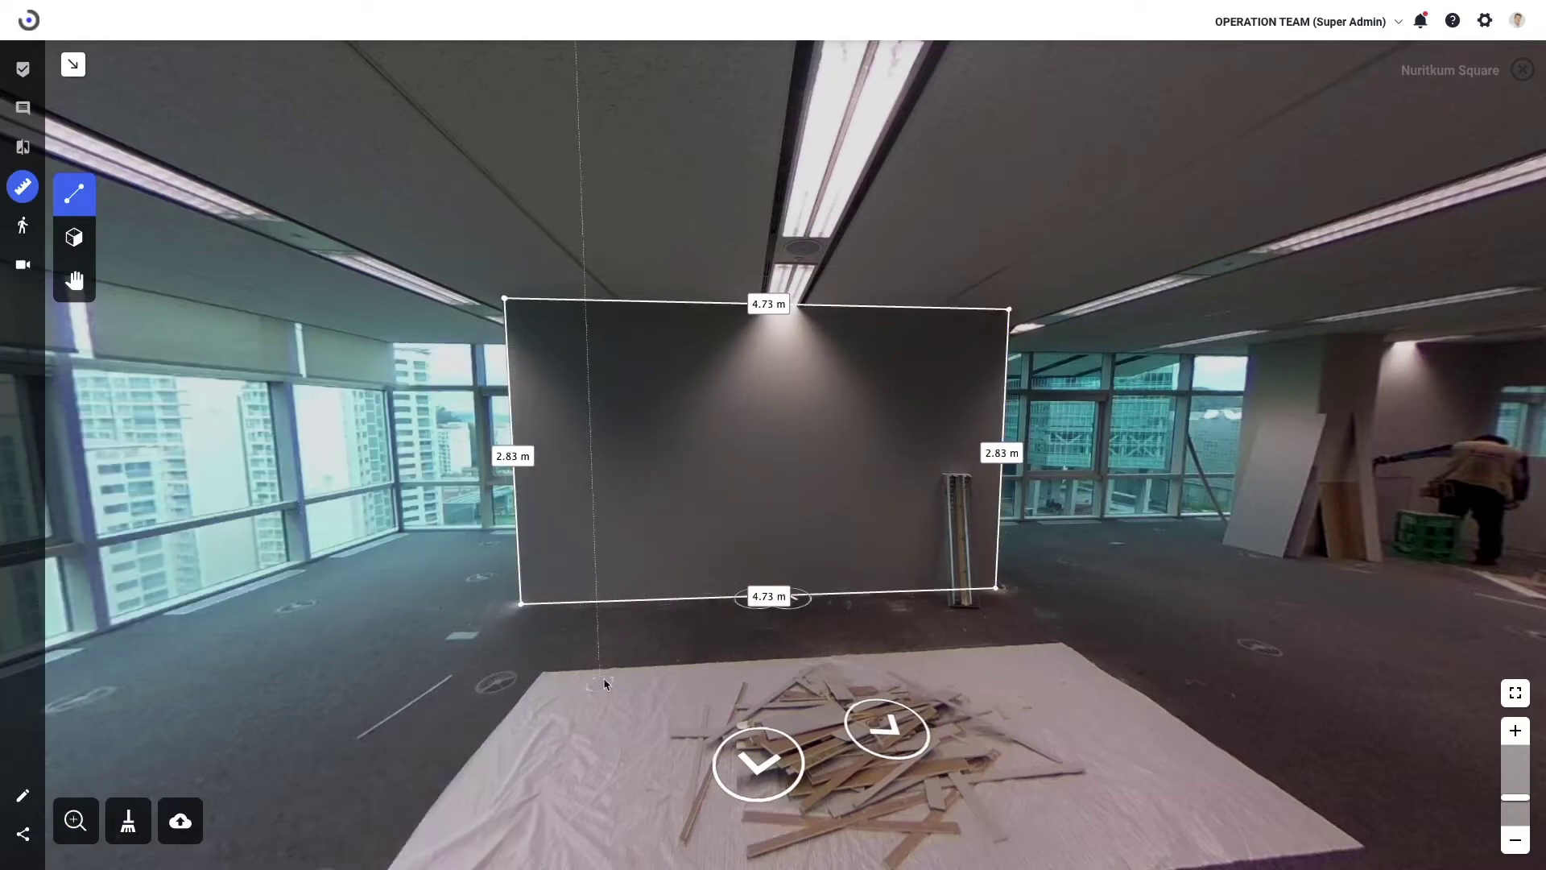
- Select the grey wall's measurement outline and delete it
drag(604, 684, 643, 733)
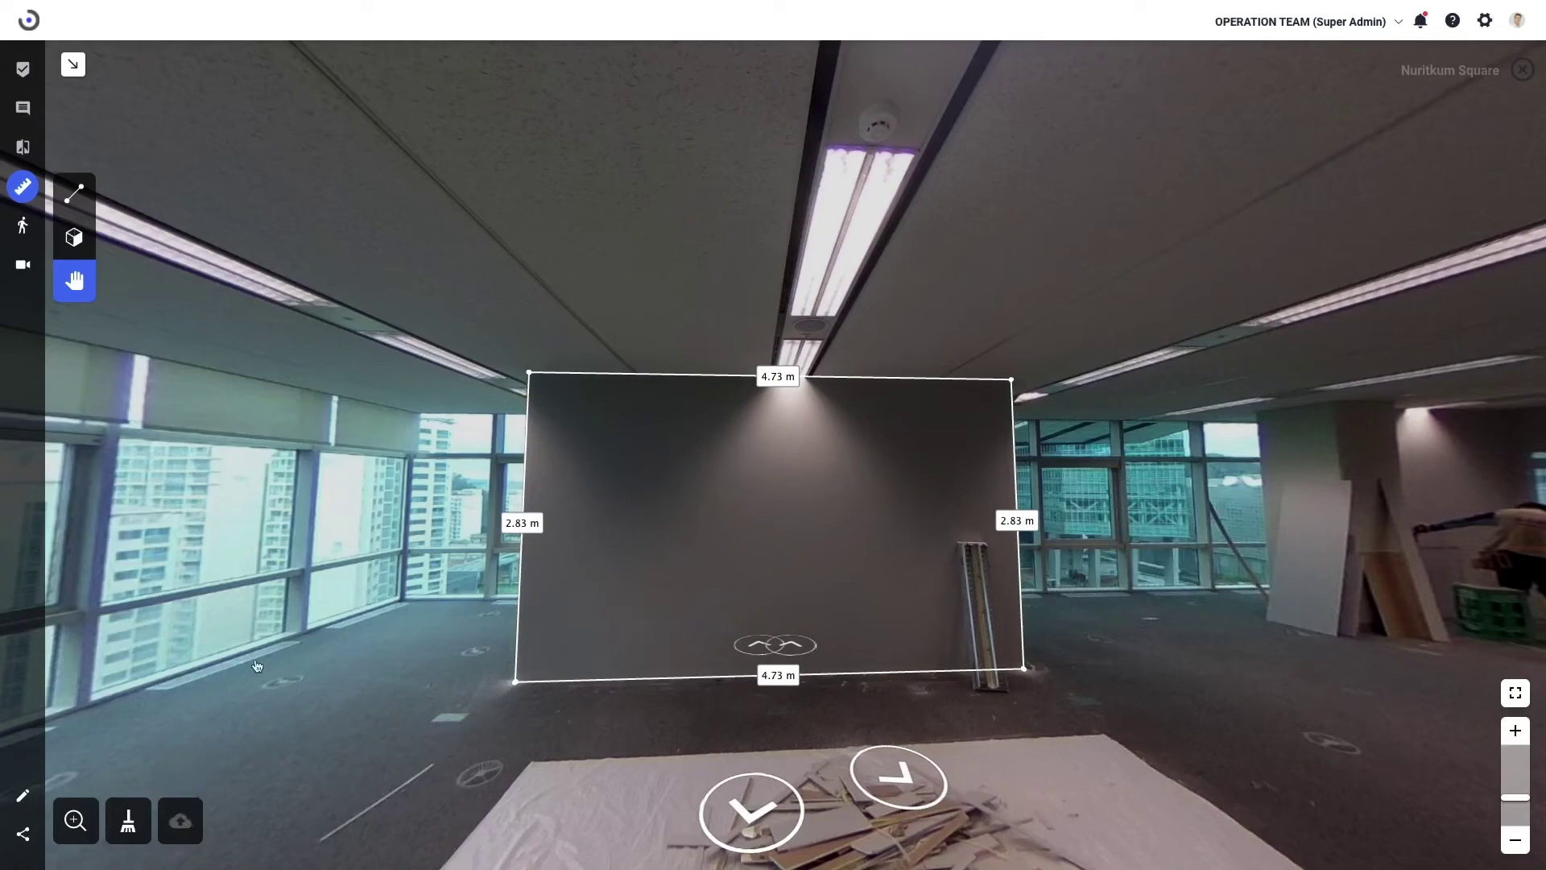
click(525, 443)
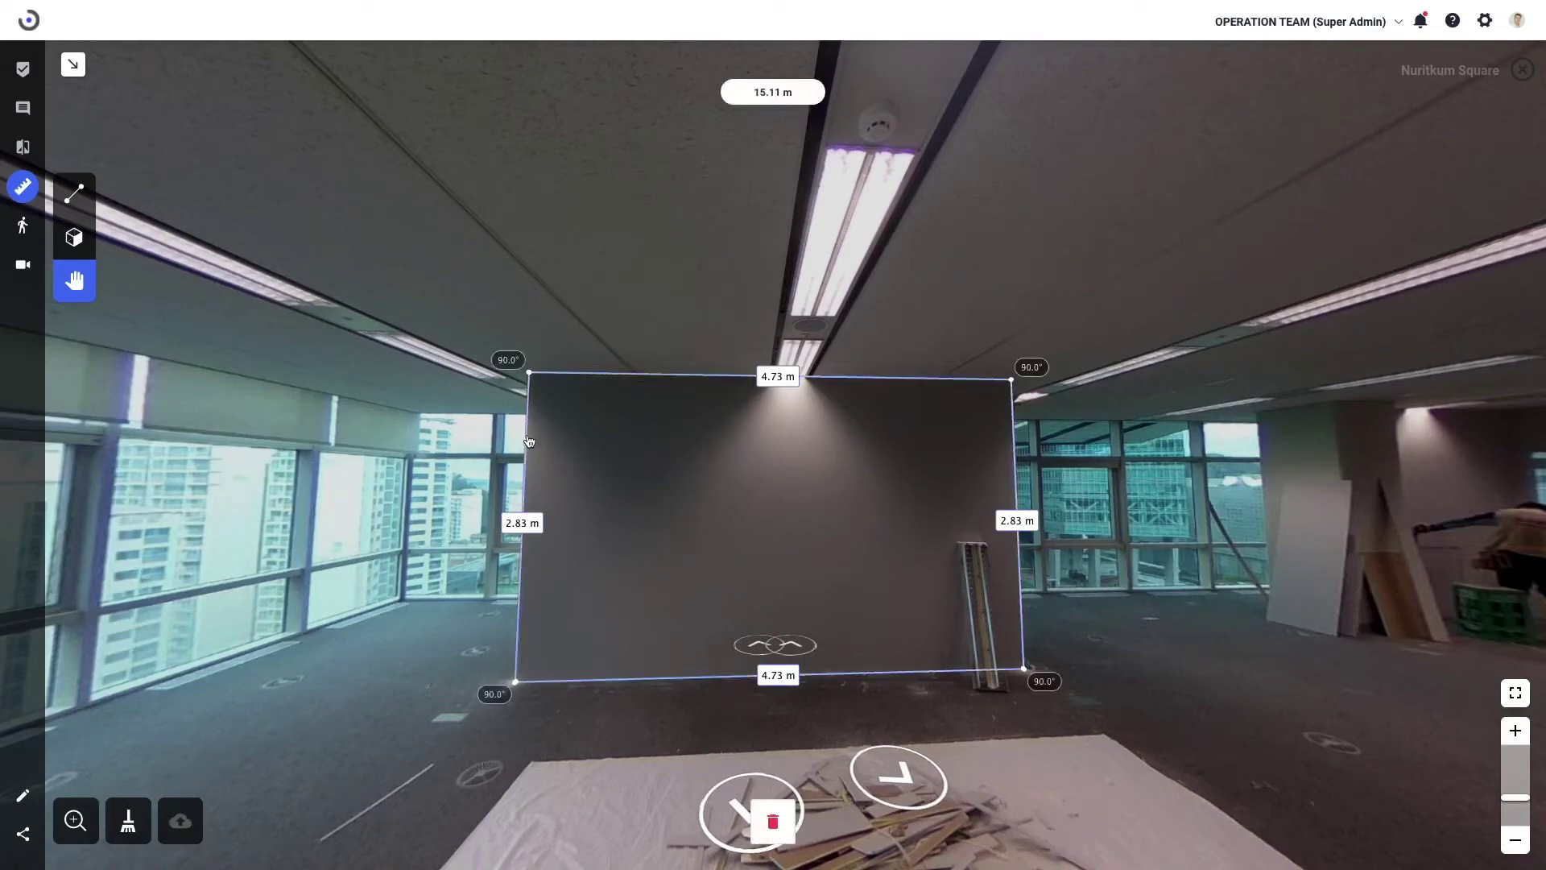
click(792, 821)
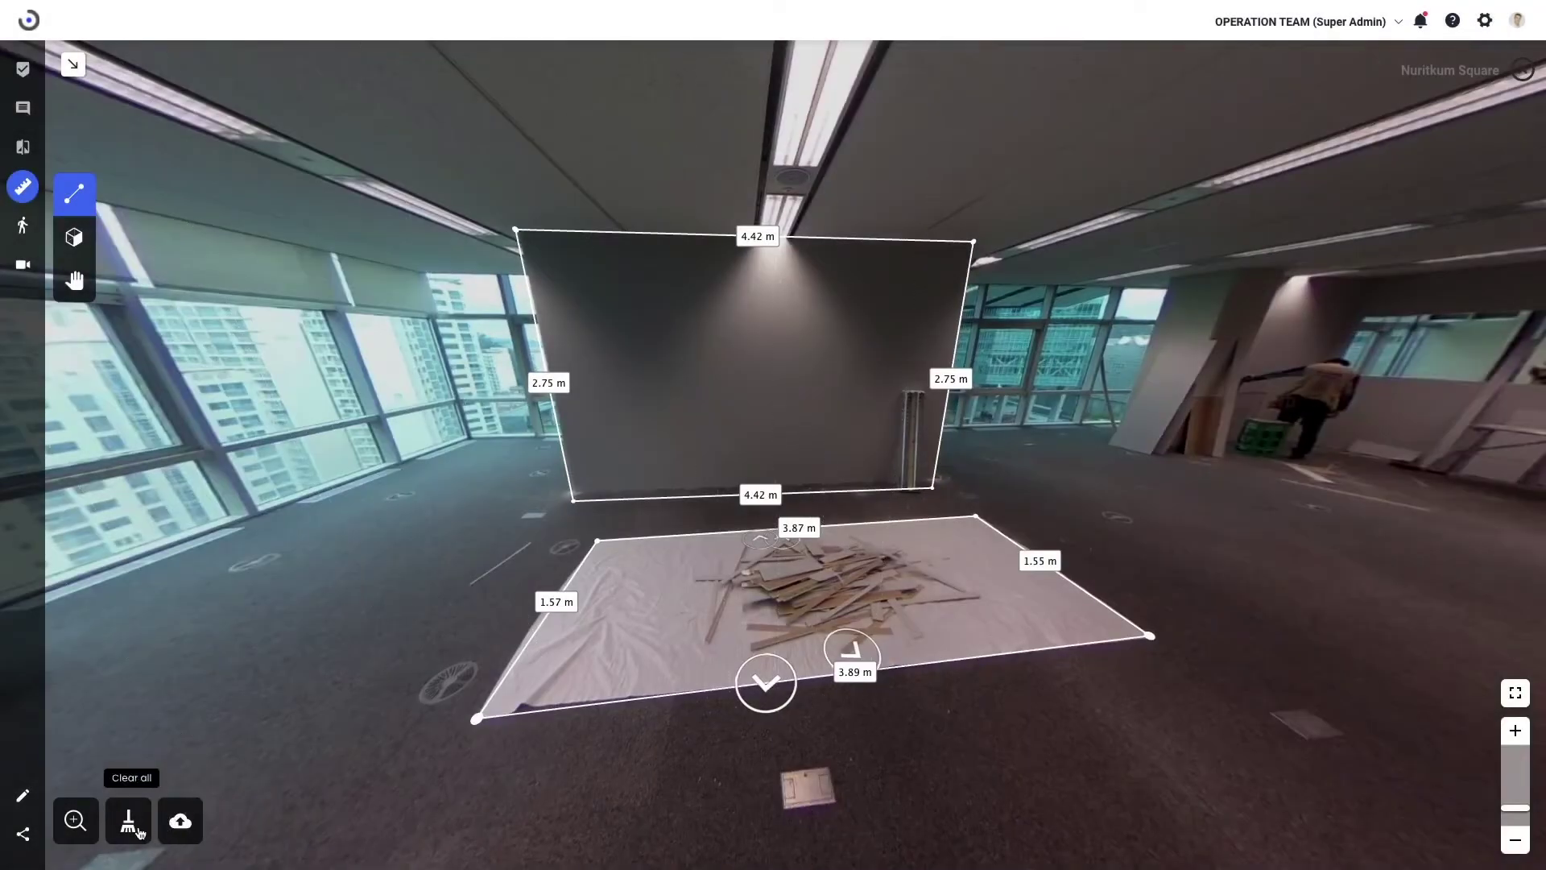
- Clear all measurements and 3D objects from the survey, including the wall and floor-sheet outlines
click(131, 826)
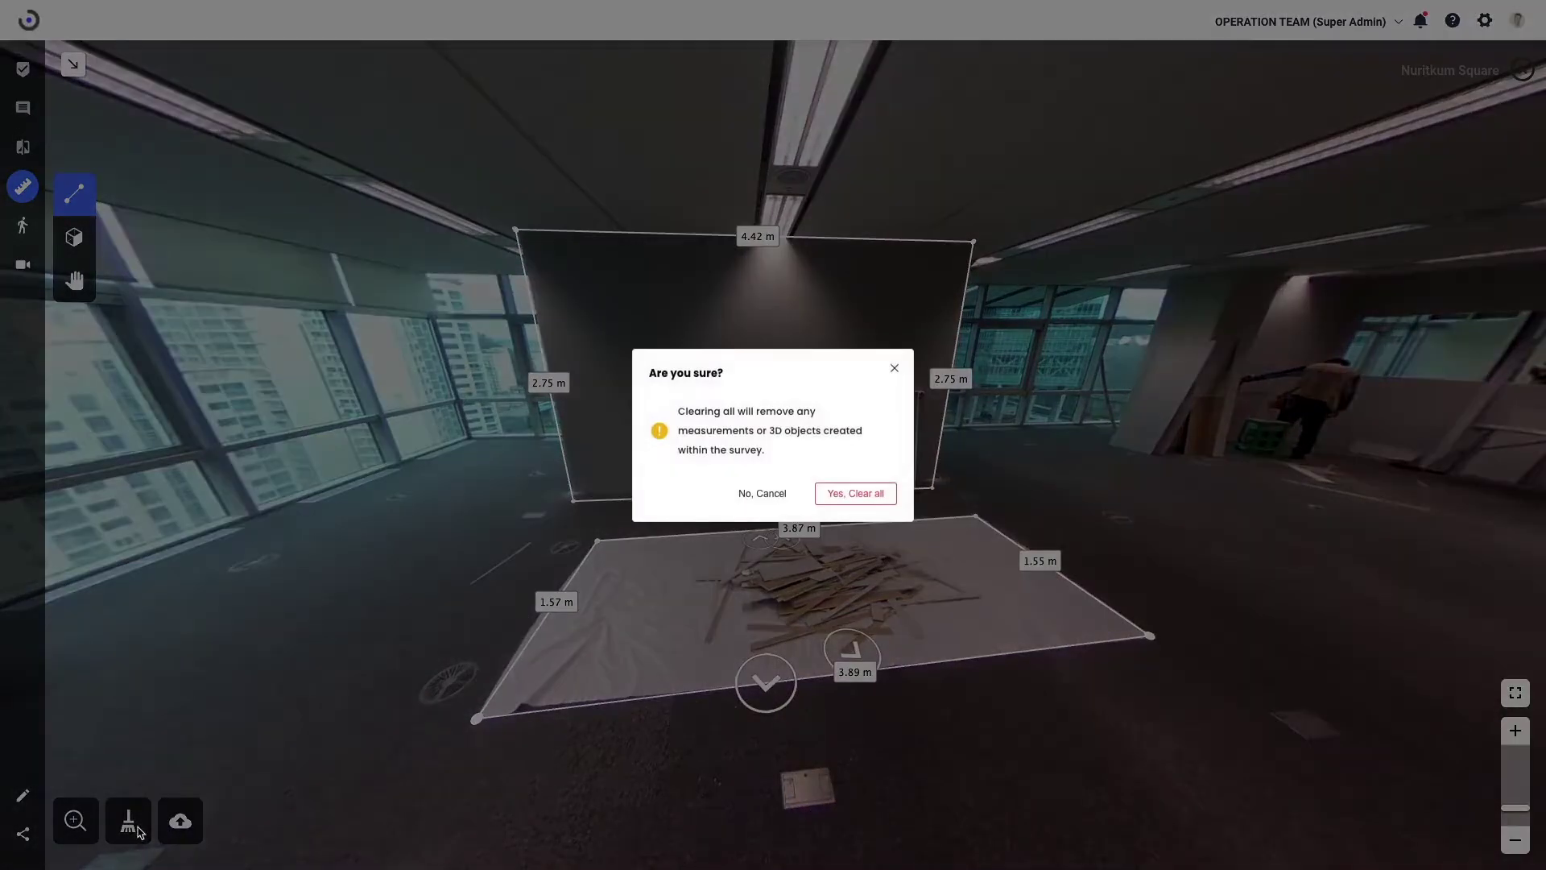
click(849, 495)
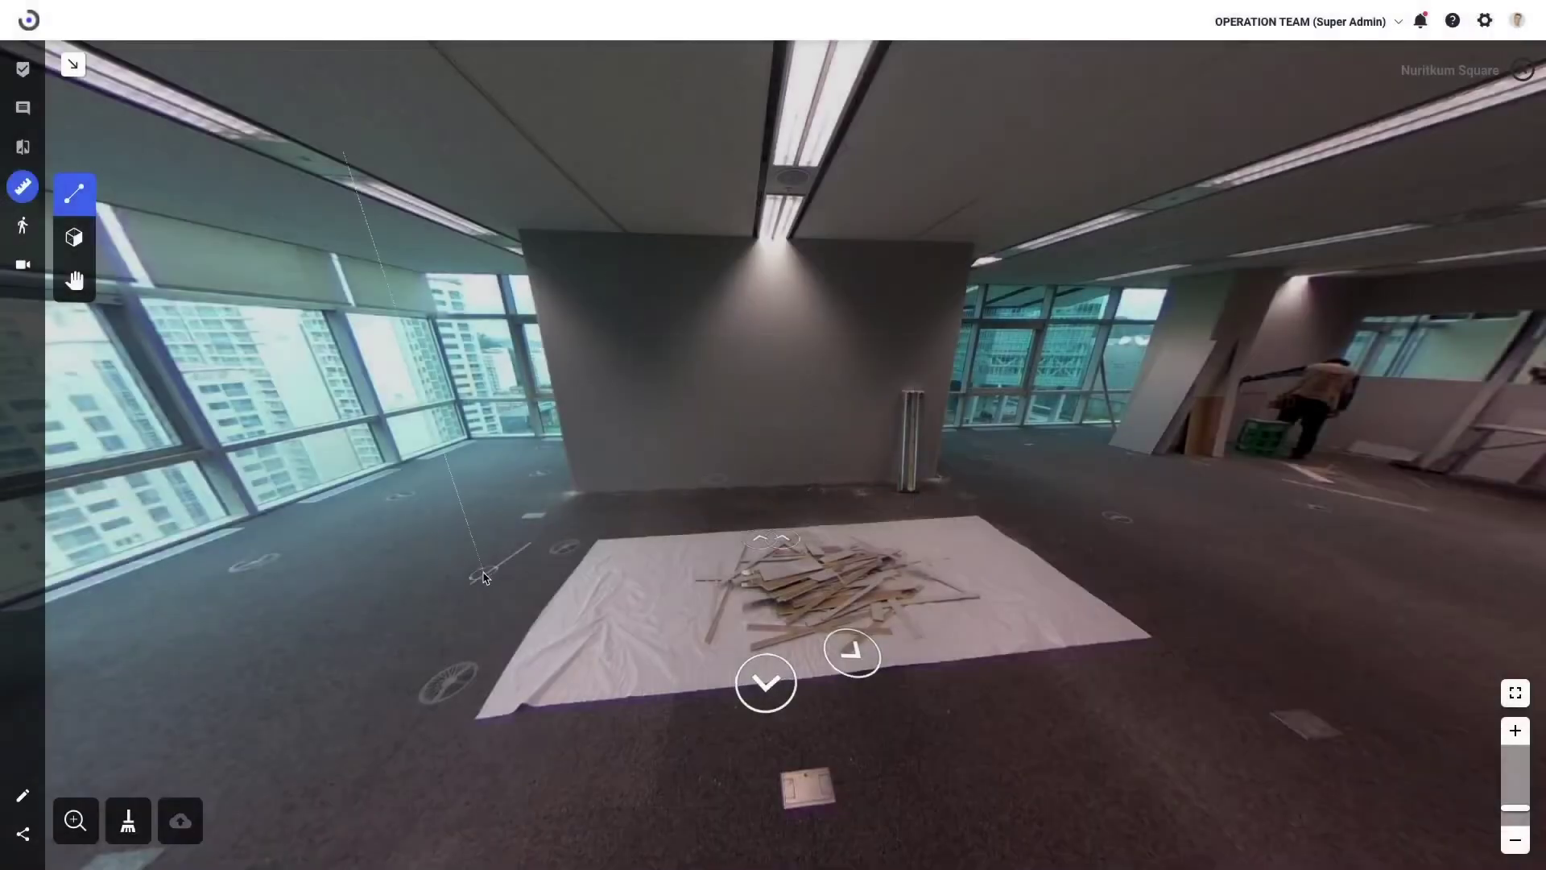
- Build a flat object over the white sheet on the floor, about 3.9 m by 1.6 m
drag(484, 577, 548, 690)
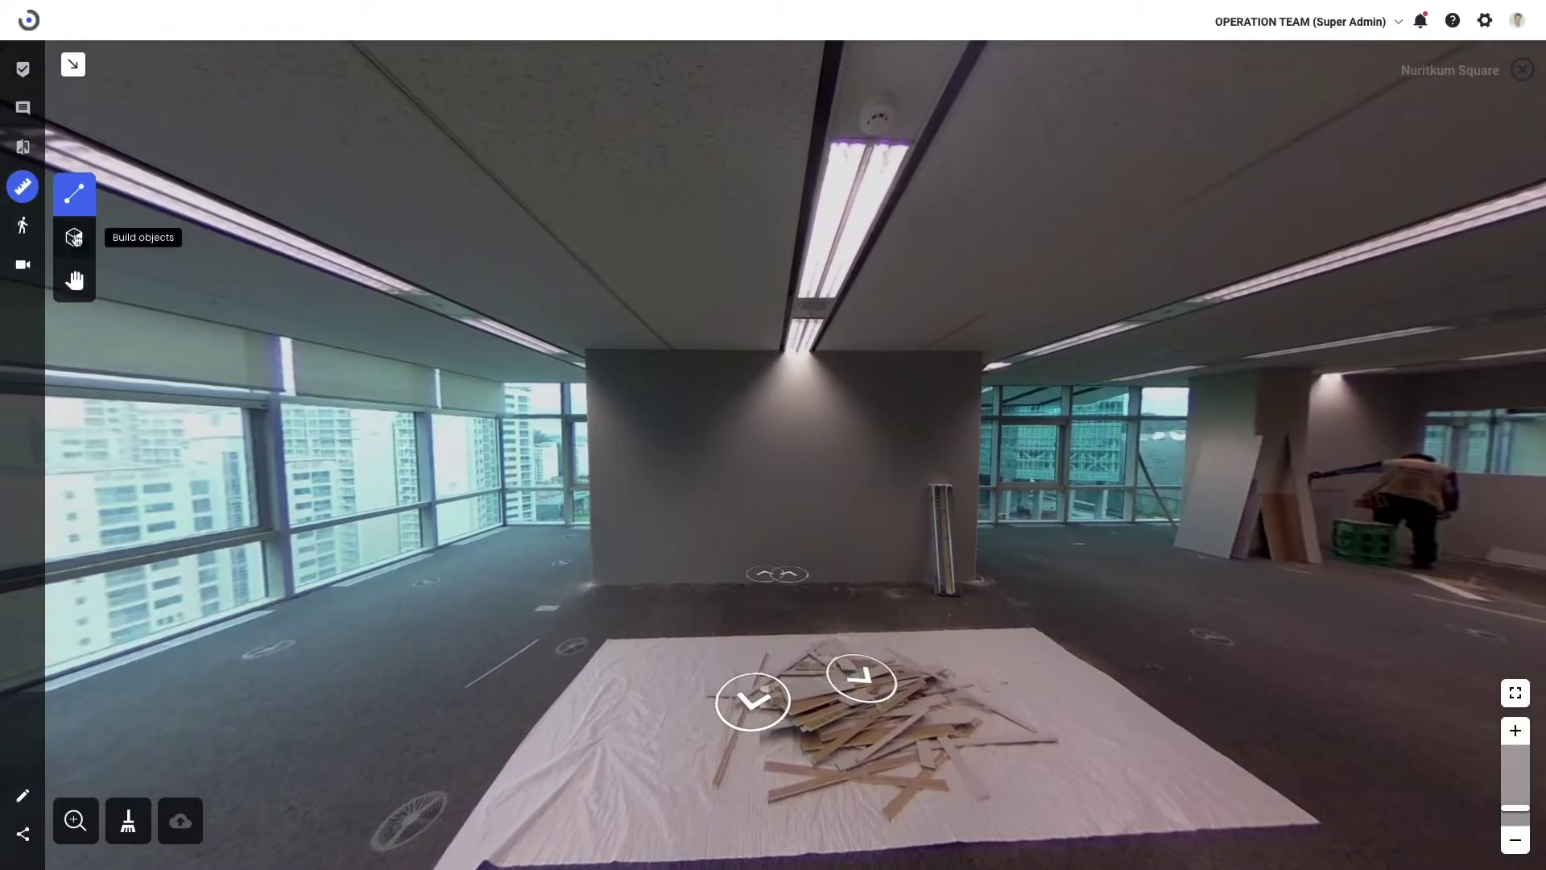
click(74, 236)
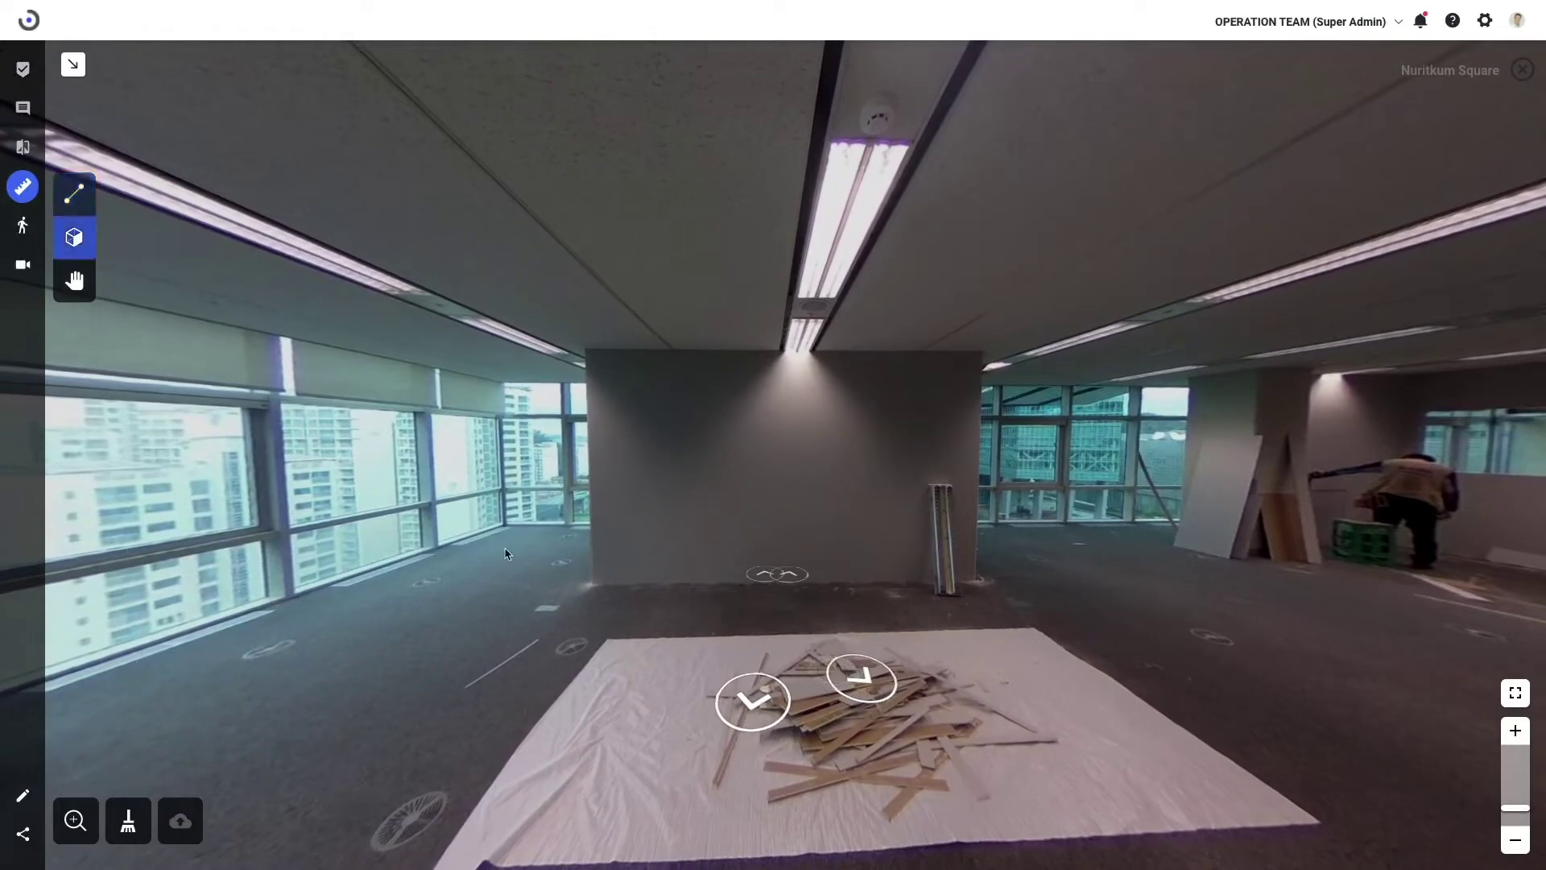
drag(606, 662, 618, 564)
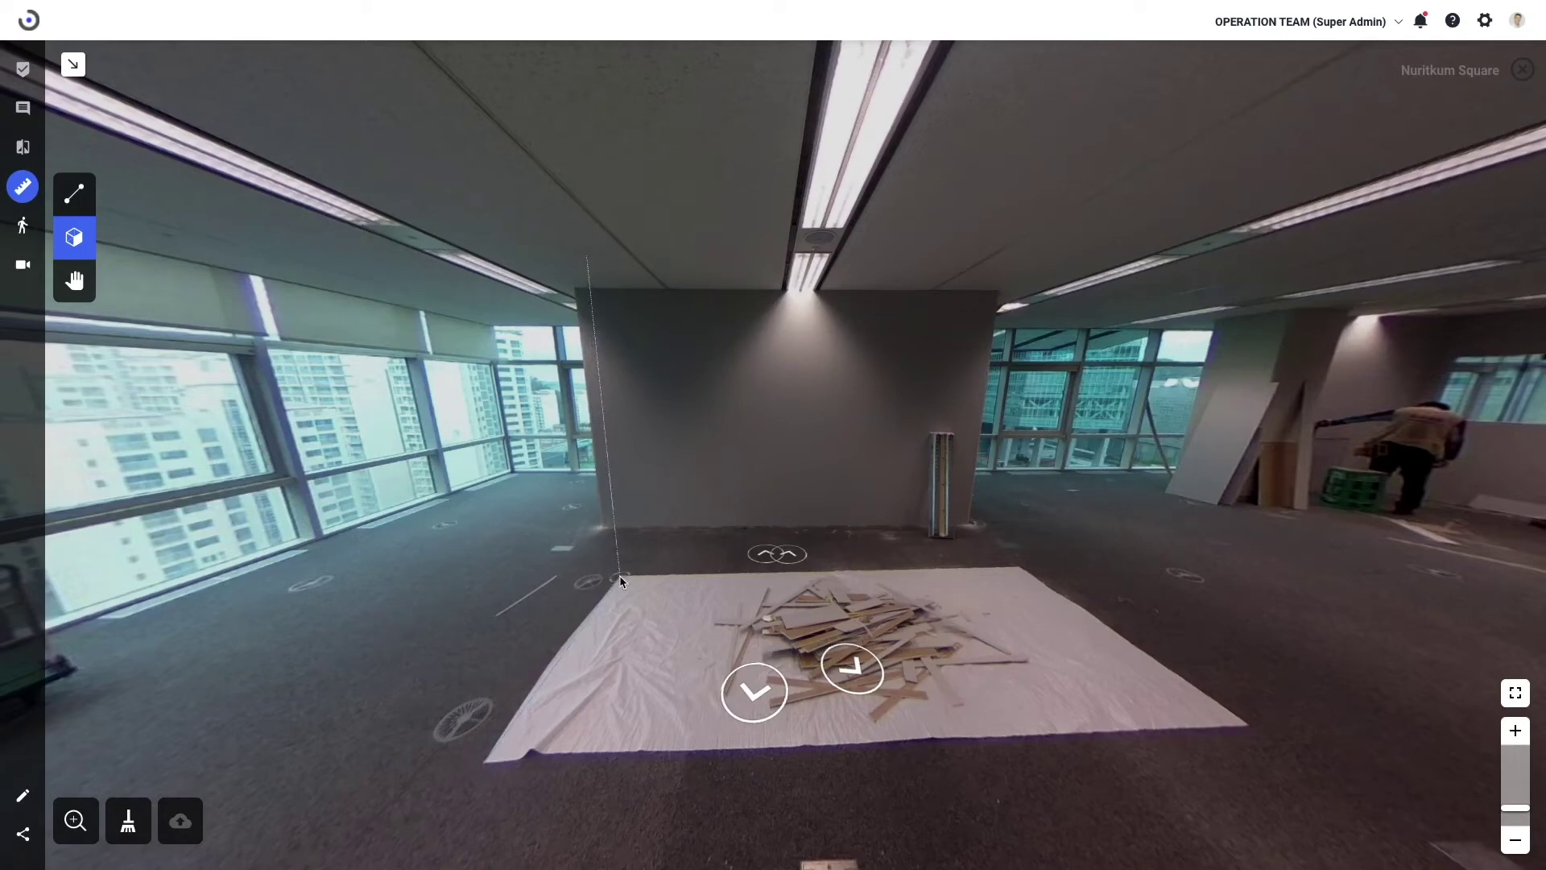
click(1024, 574)
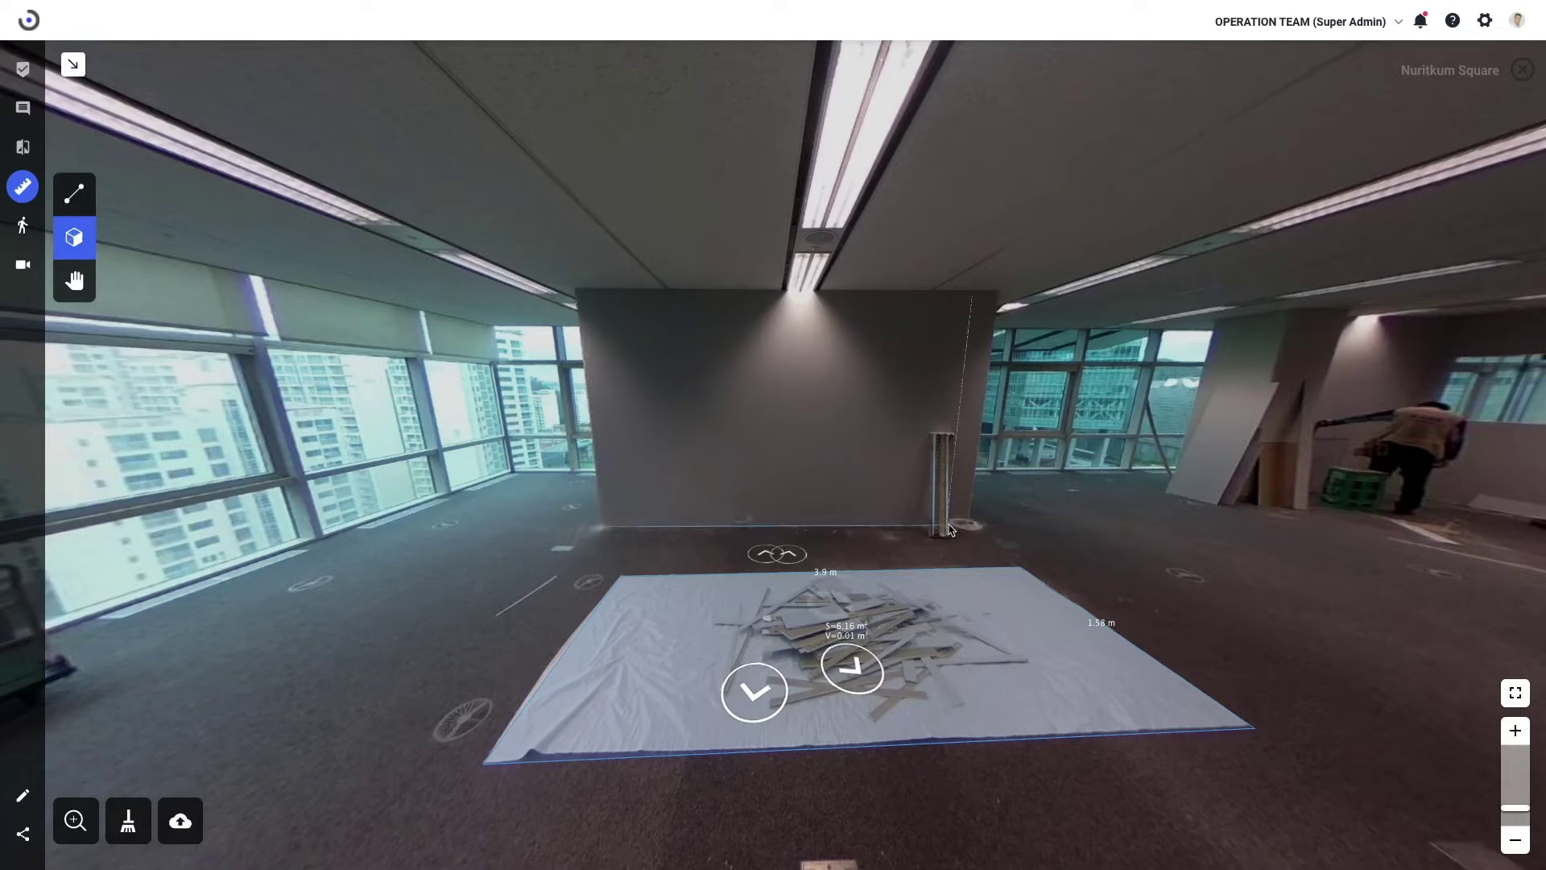
- Build a vertical surface object covering the grey wall from its base up to the ceiling
key(shift)
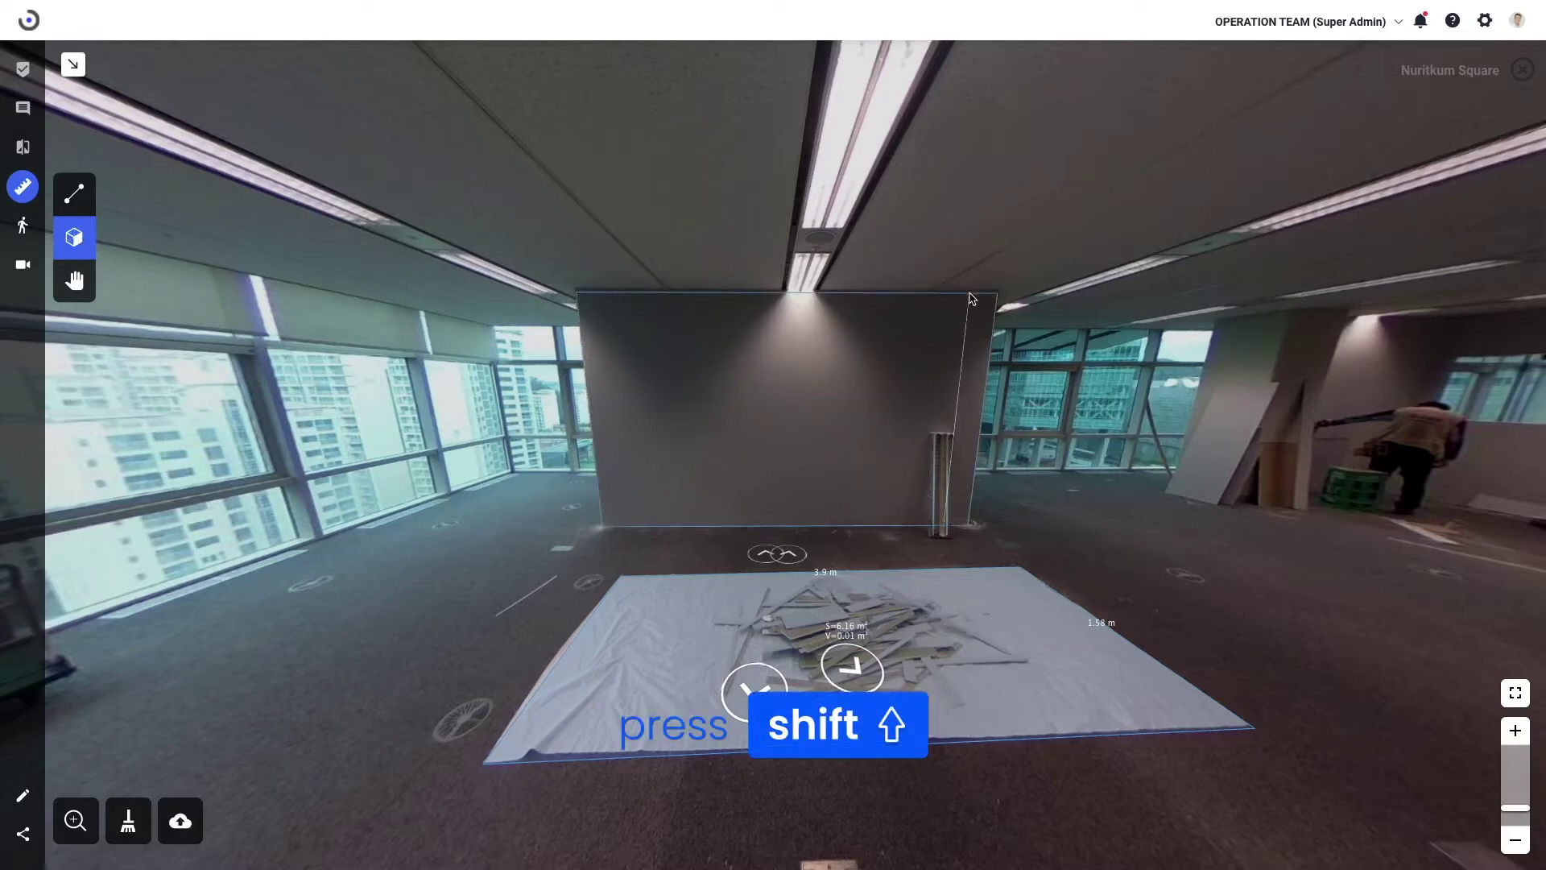
click(972, 295)
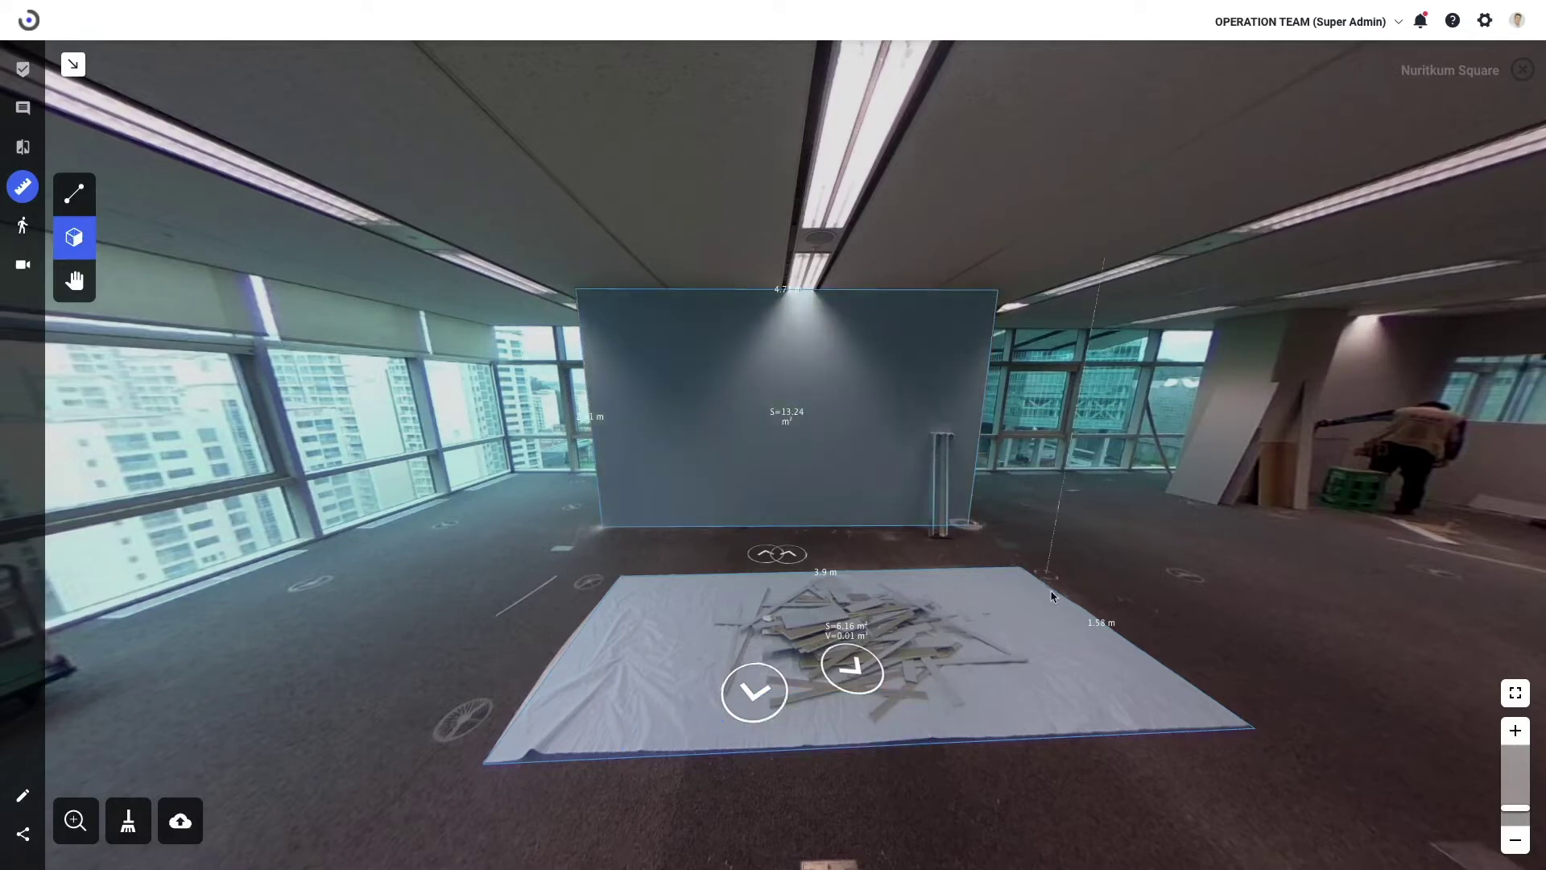
click(1084, 796)
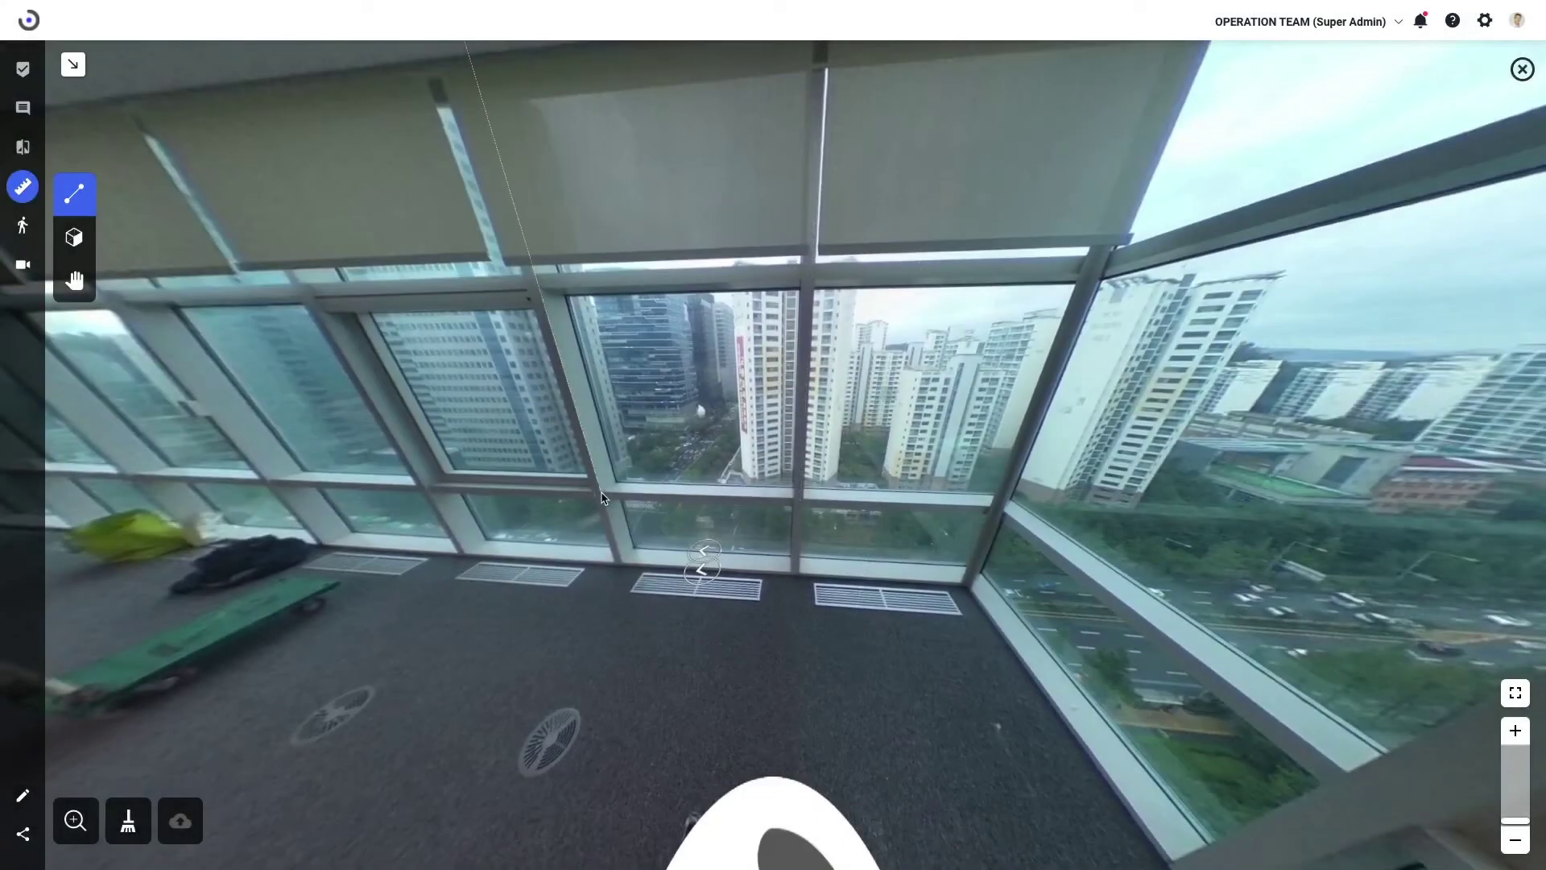
- Measure the large window pane next to the corner pane by tracing a closed outline through its four corners
click(602, 494)
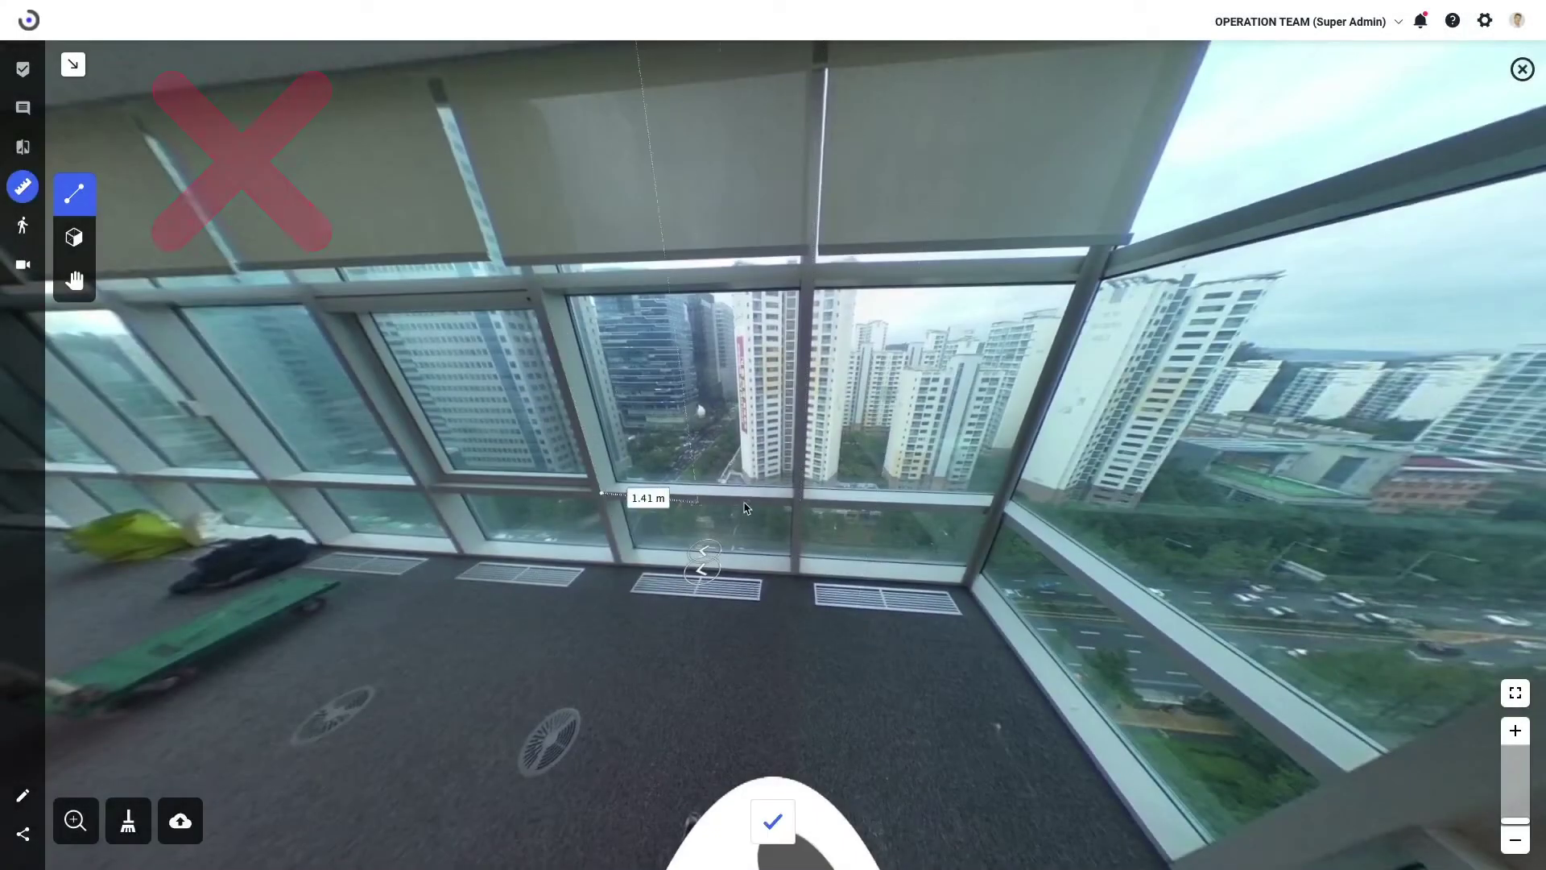
click(793, 499)
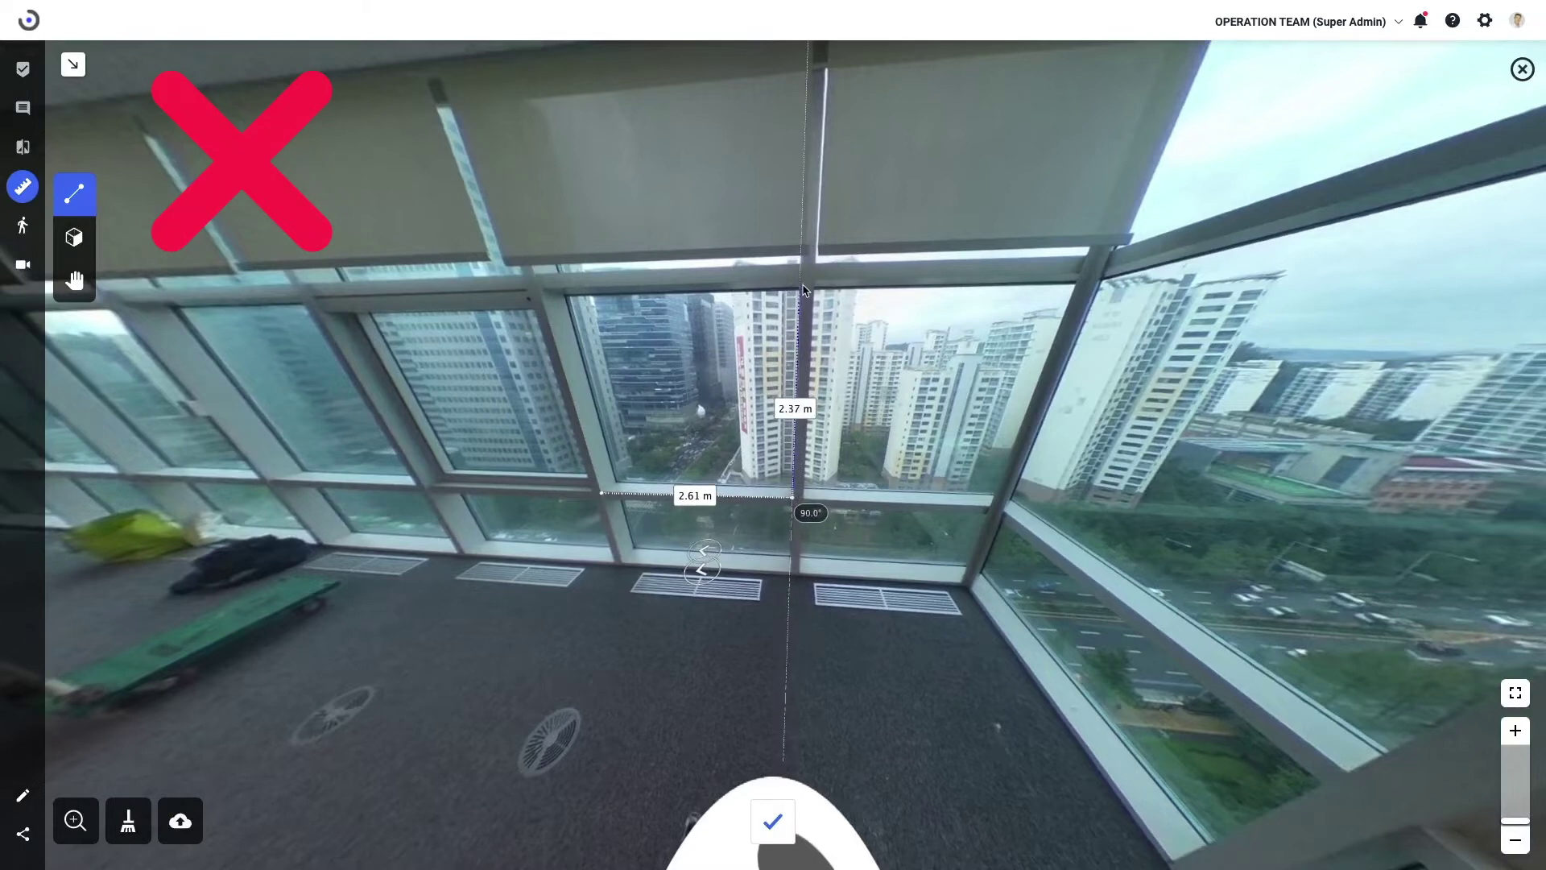
click(800, 280)
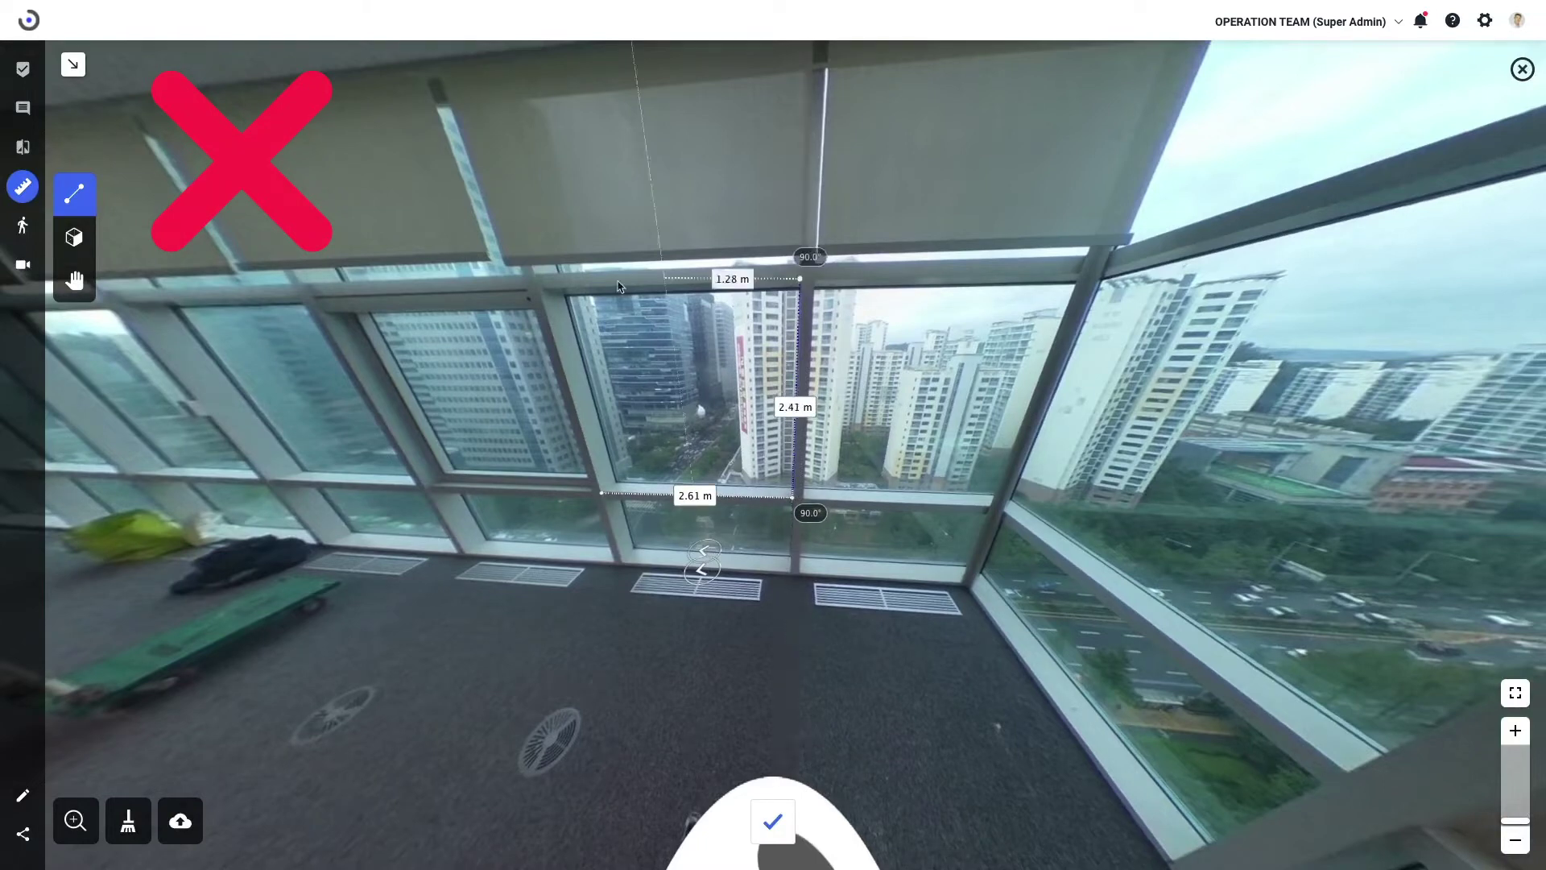
click(538, 287)
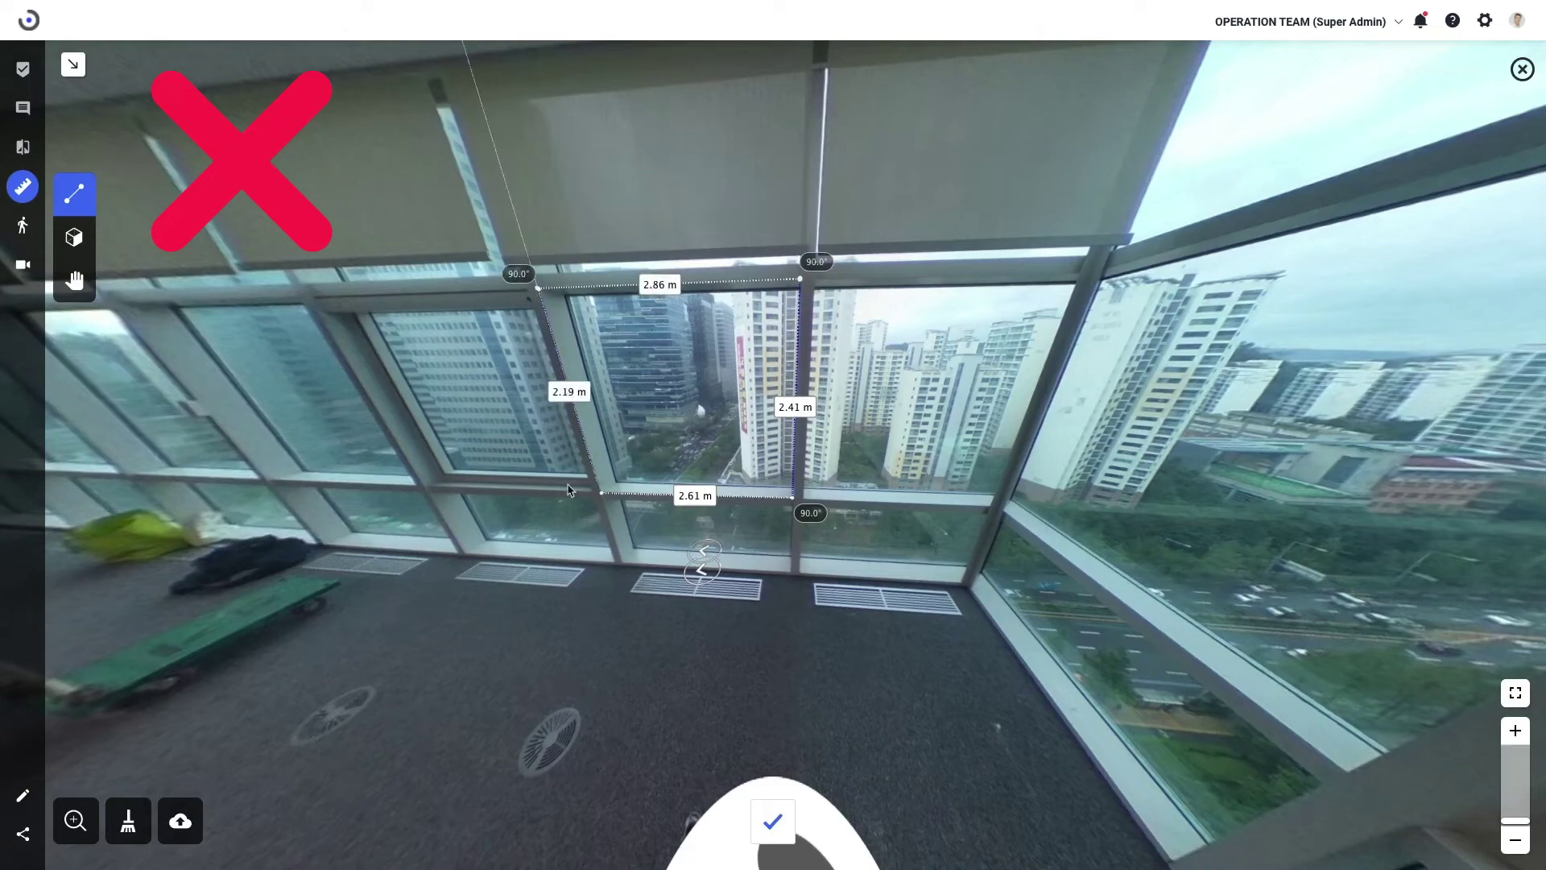
click(602, 496)
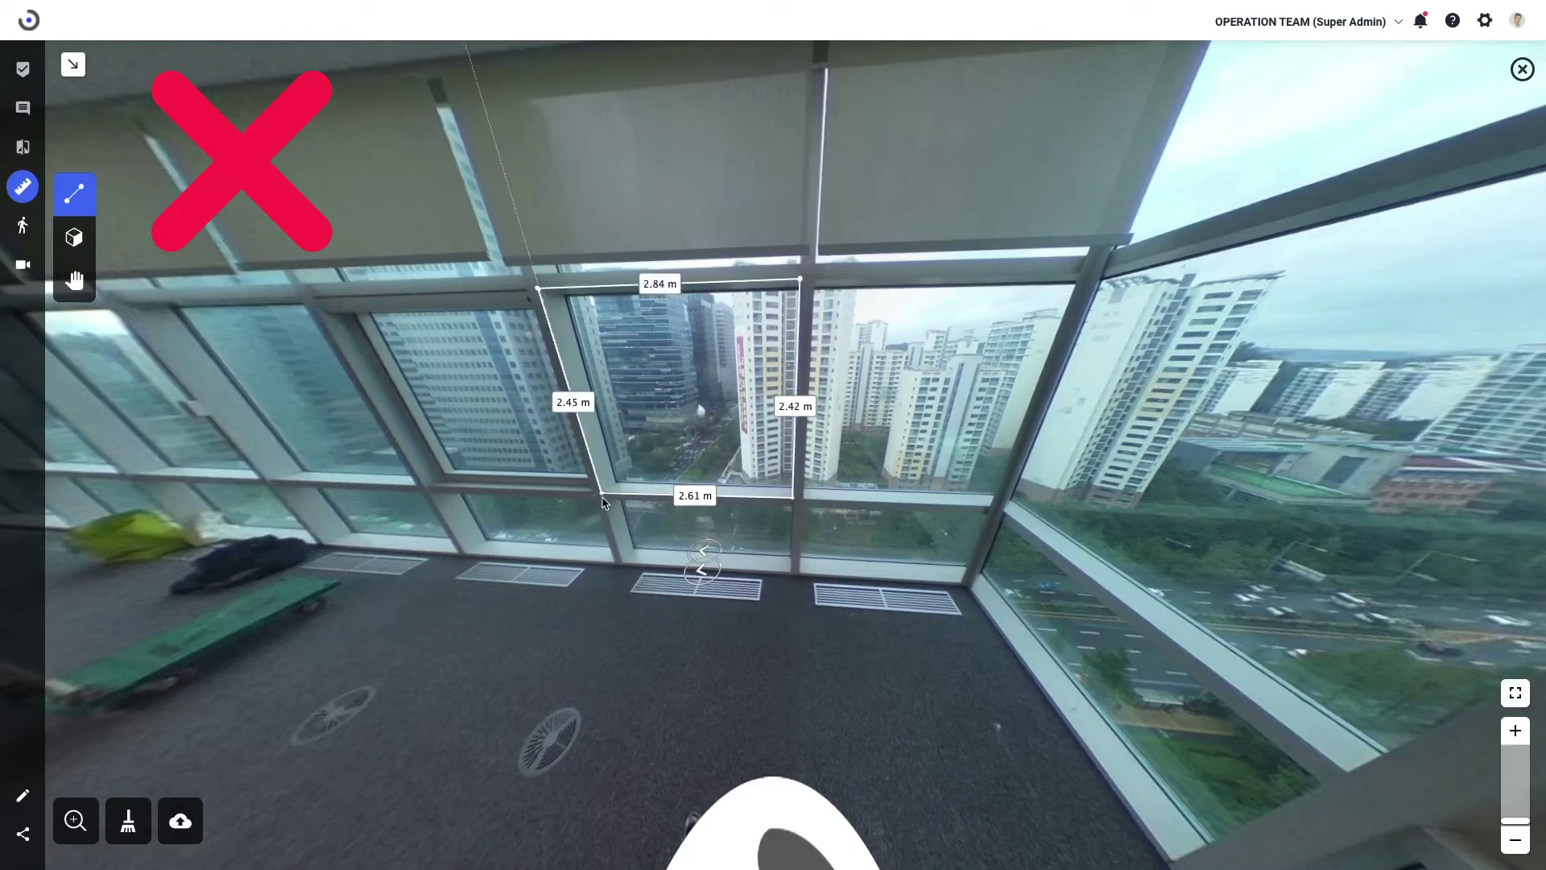
- Build a vertical surface object from the floor over the corner window section, about 1.37 m wide and 2.19 m high
drag(770, 642, 577, 617)
click(74, 238)
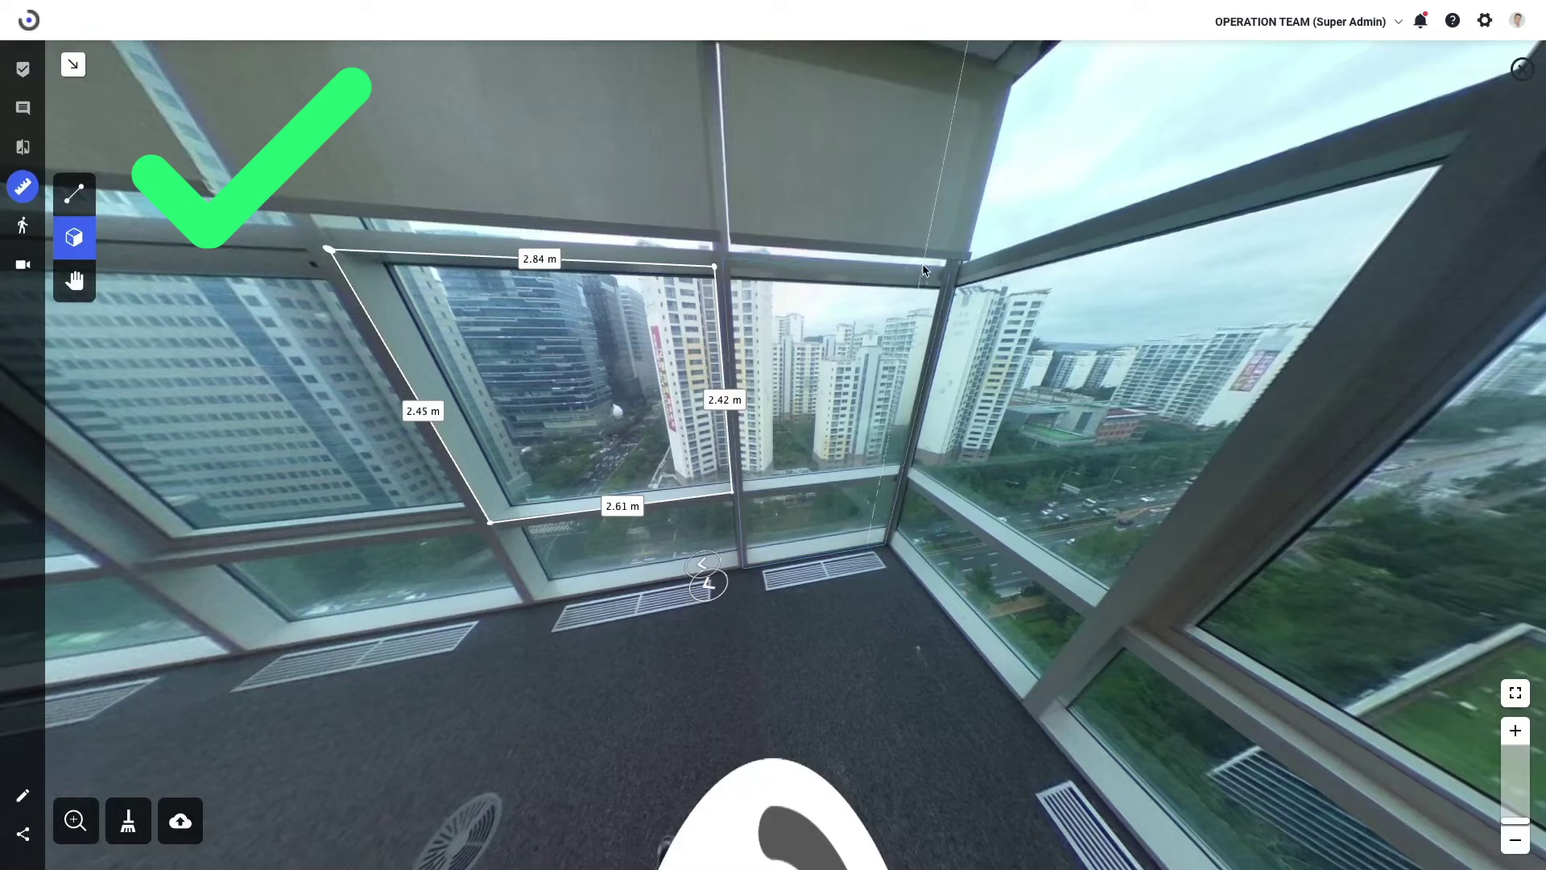
click(924, 272)
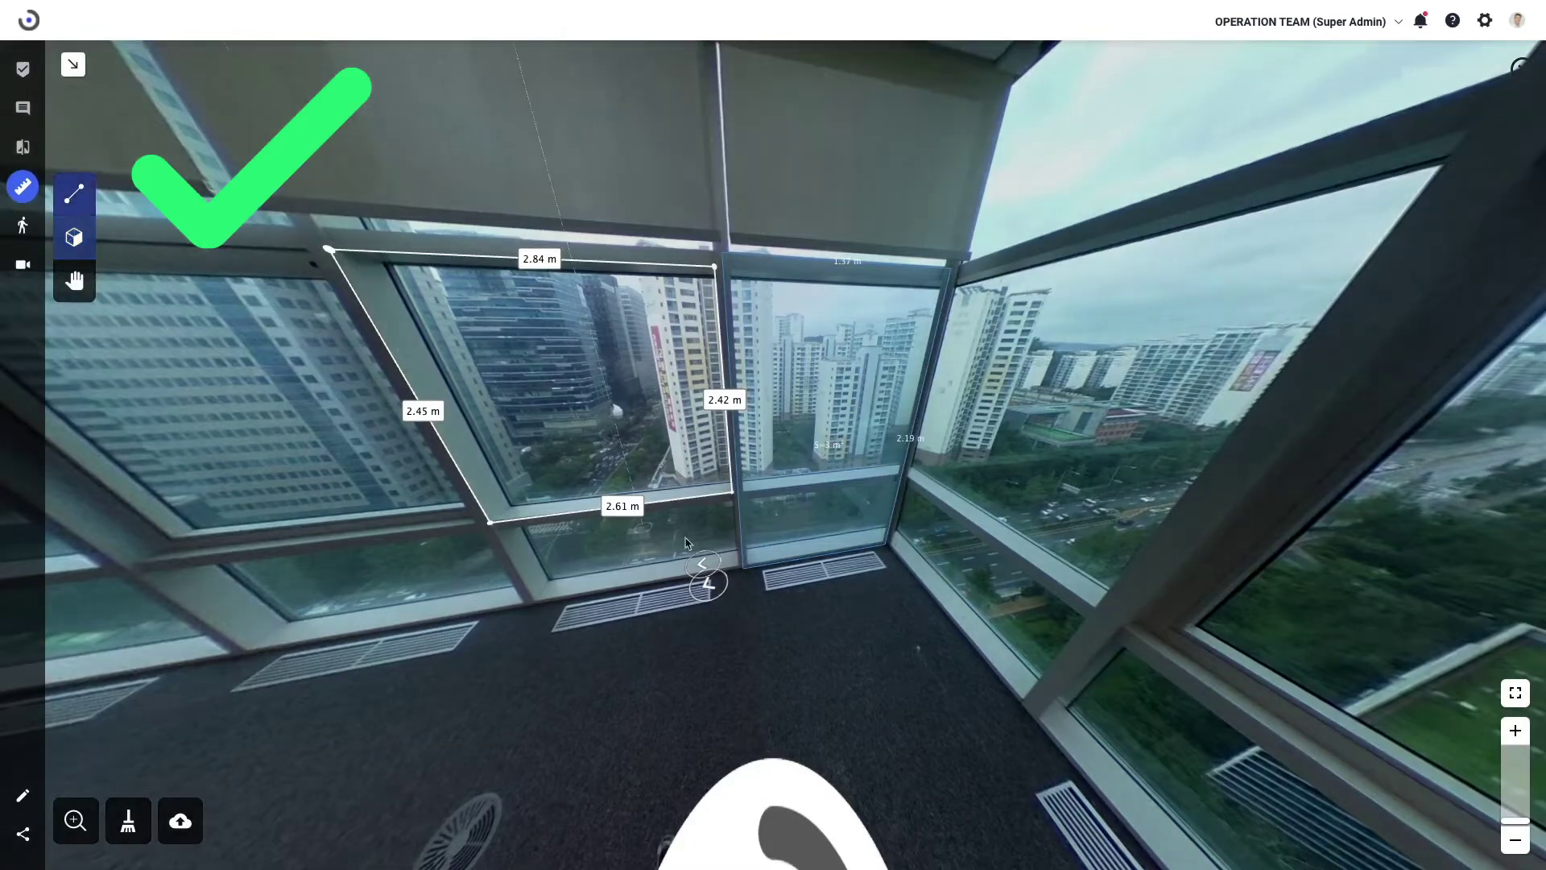
- Measure the upper pane of the corner window on its surface object with a closed four-corner outline
click(74, 193)
scroll(753, 564, up, 3)
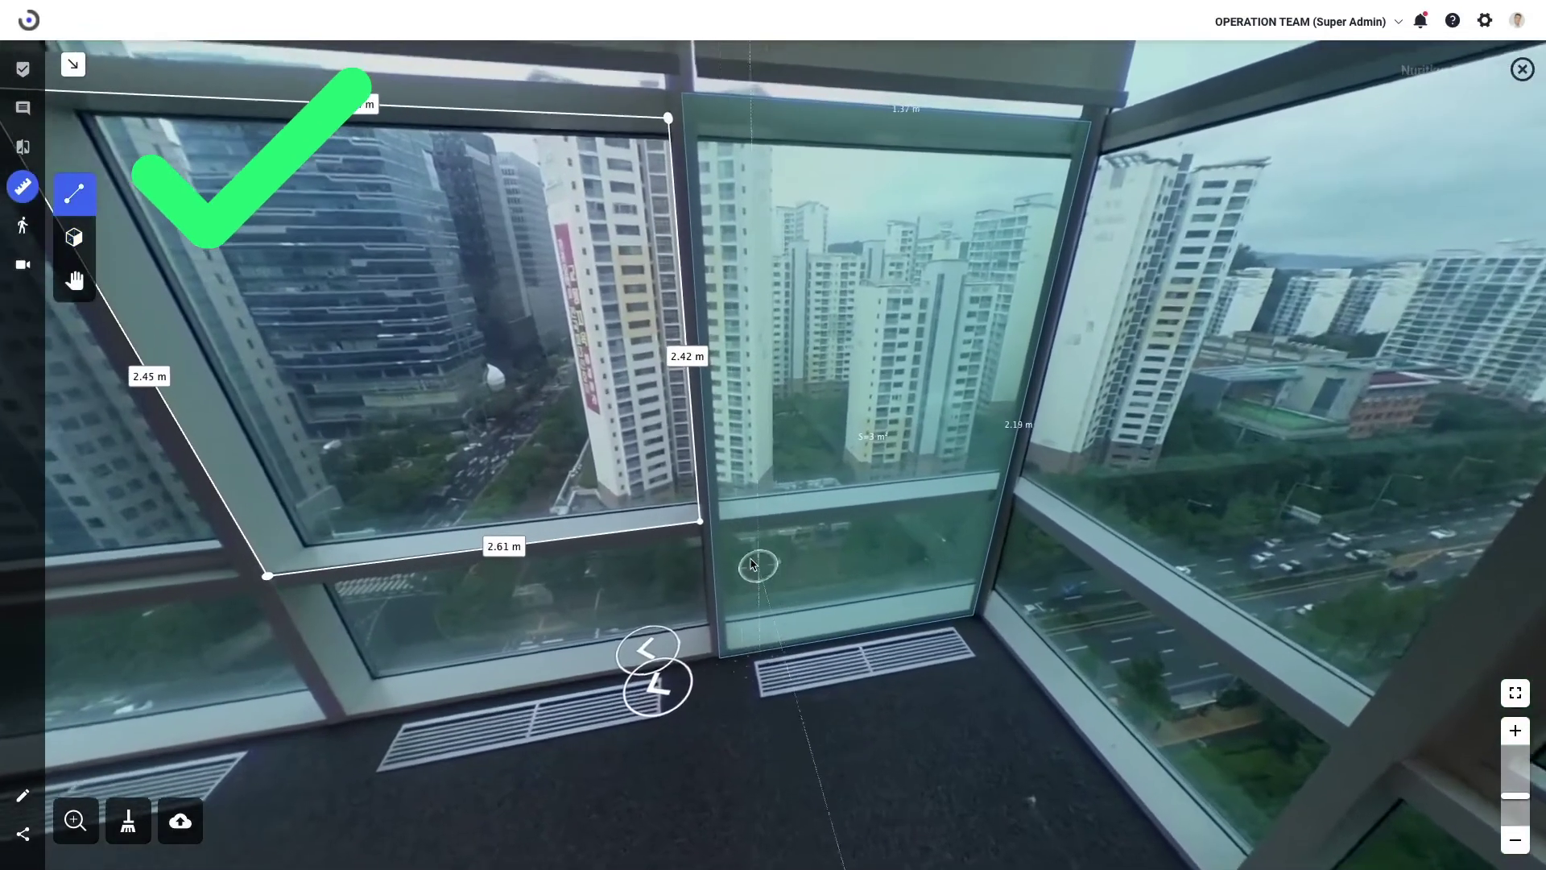
scroll(751, 564, up, 1)
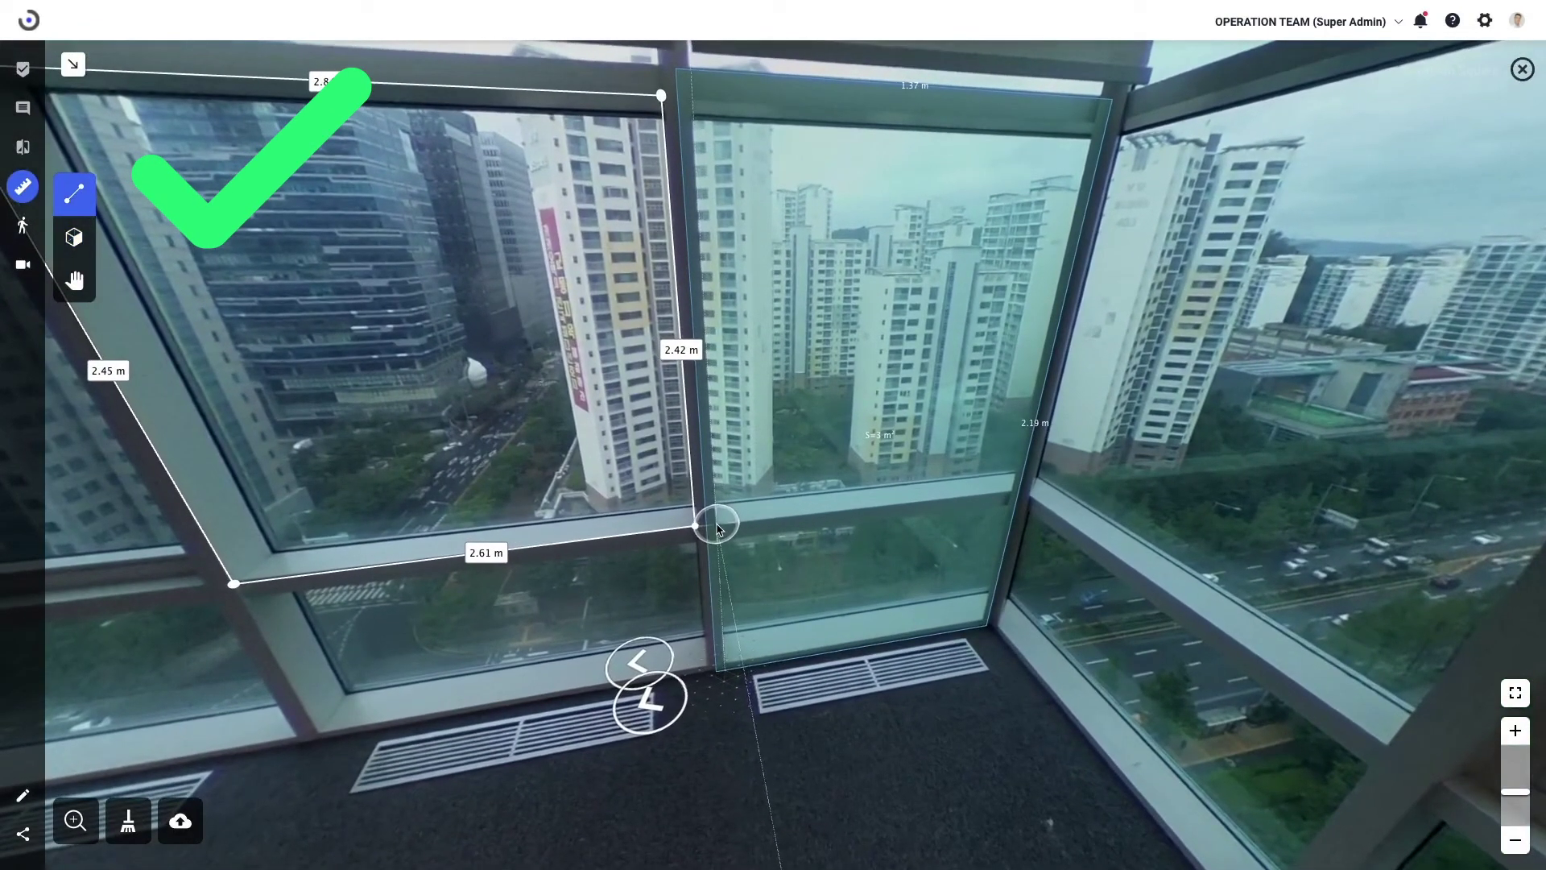
click(718, 525)
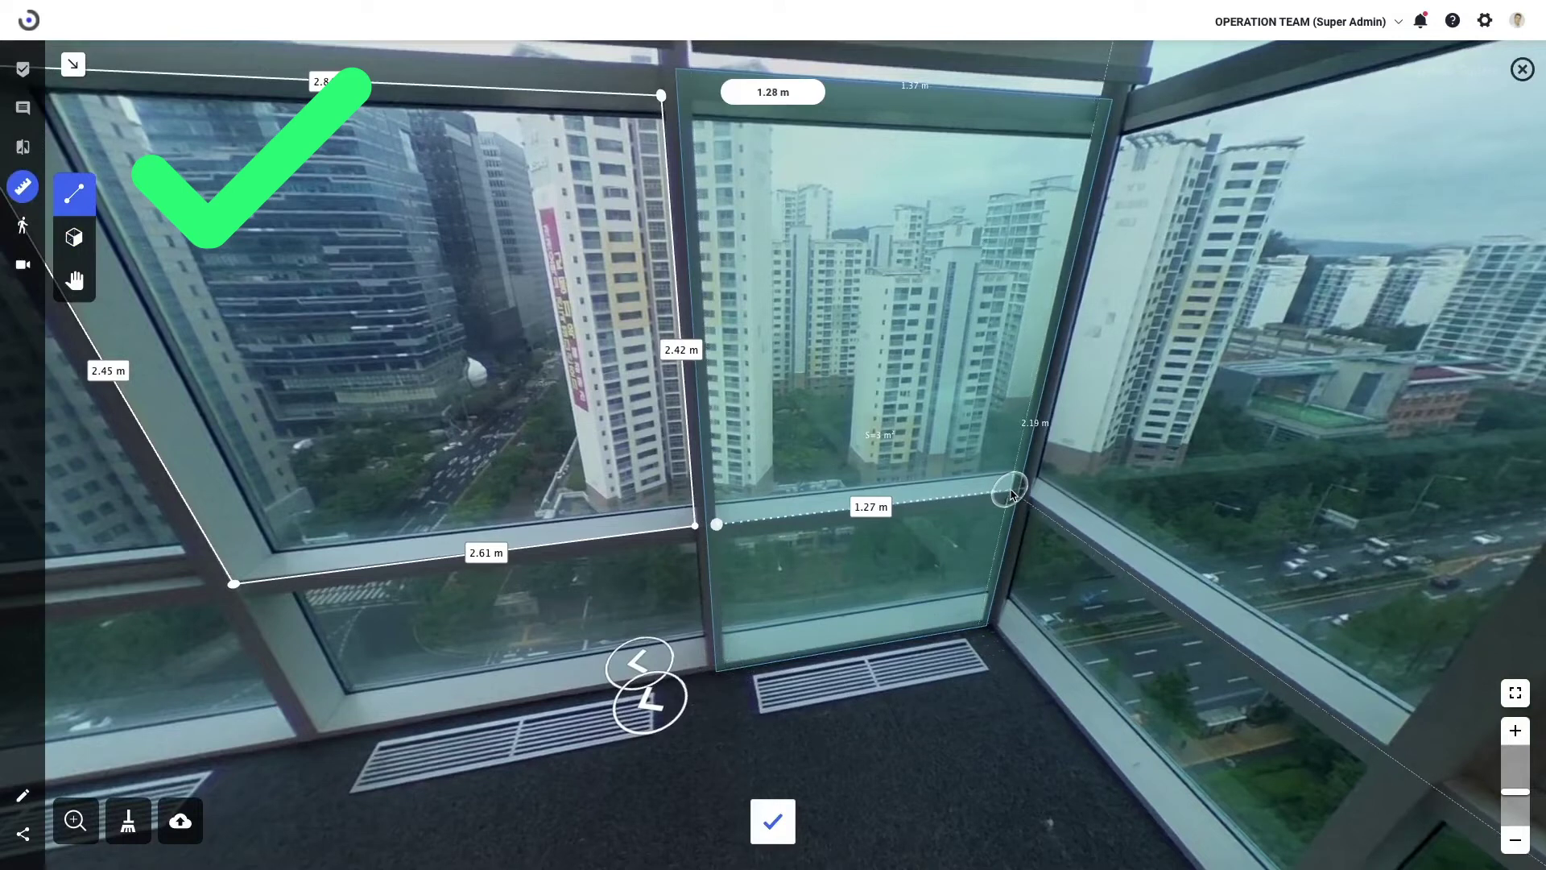
click(1013, 492)
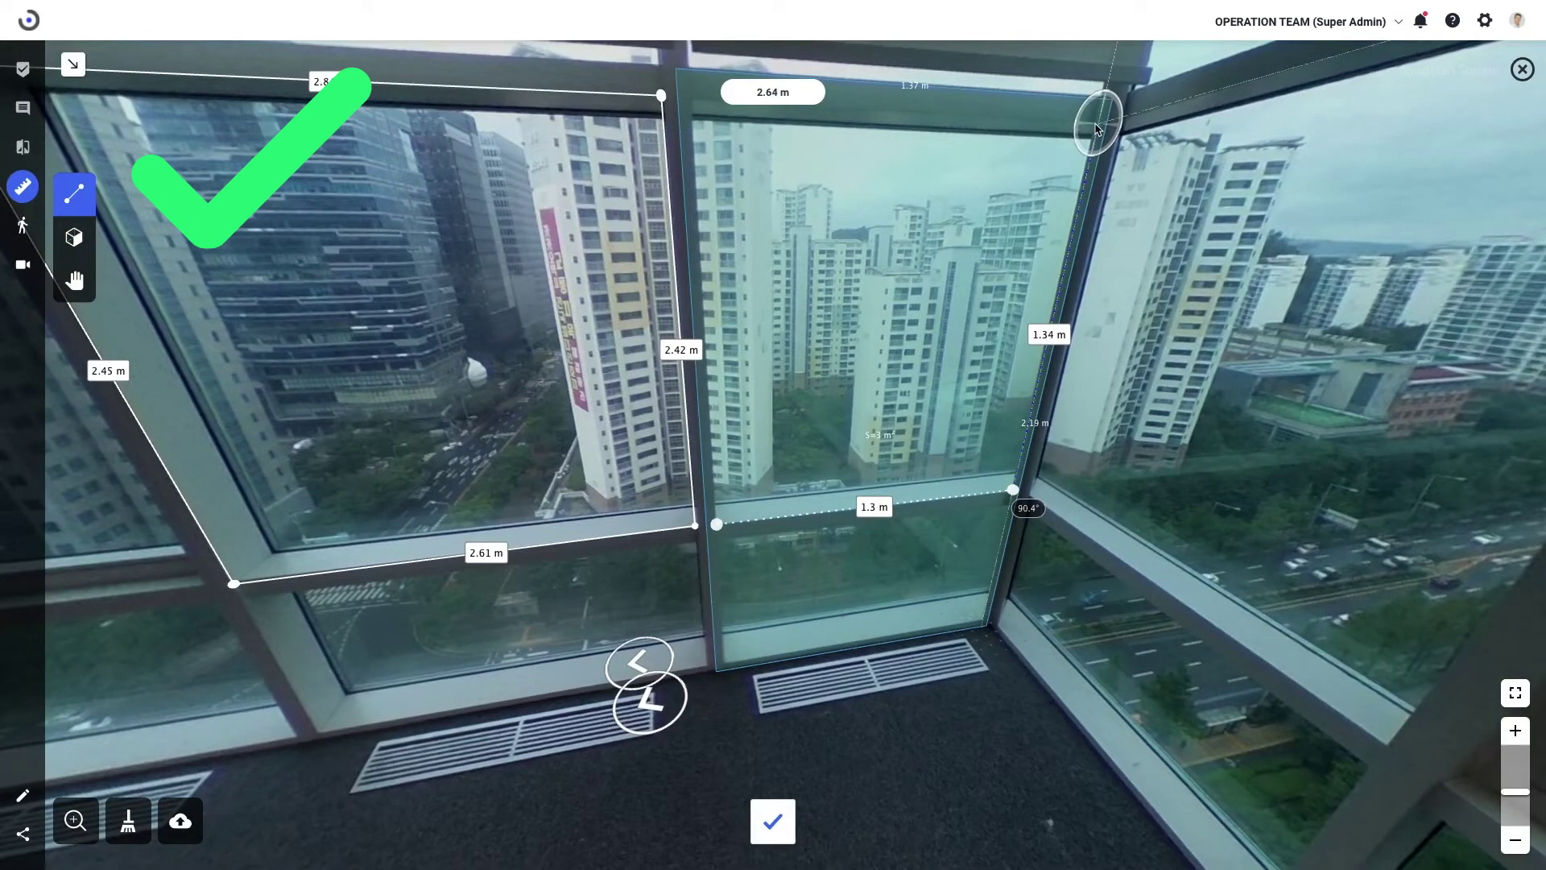
click(1097, 125)
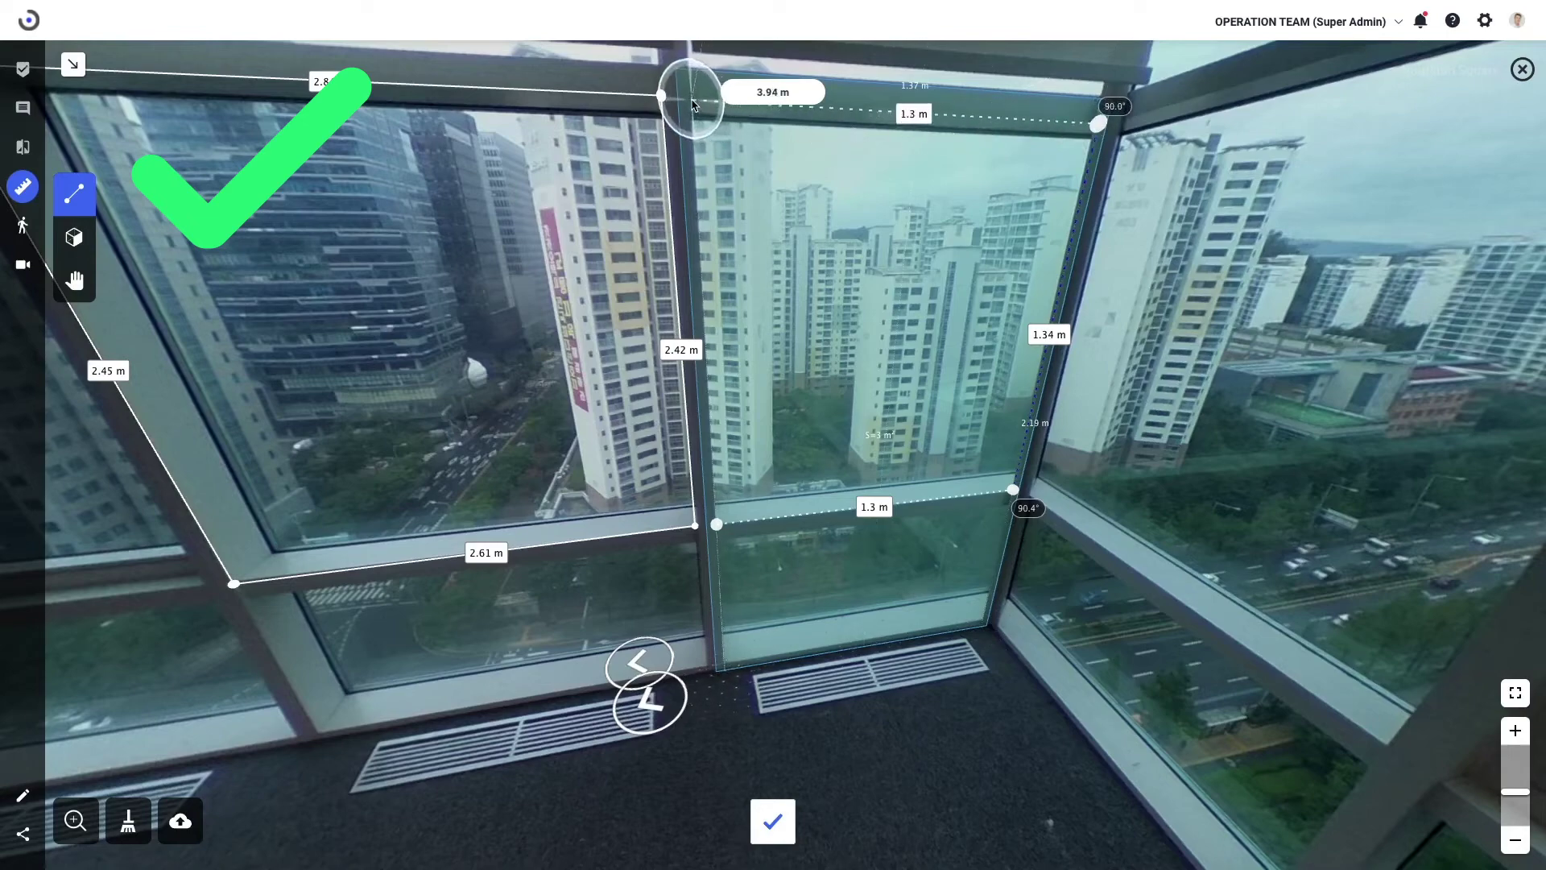
click(692, 100)
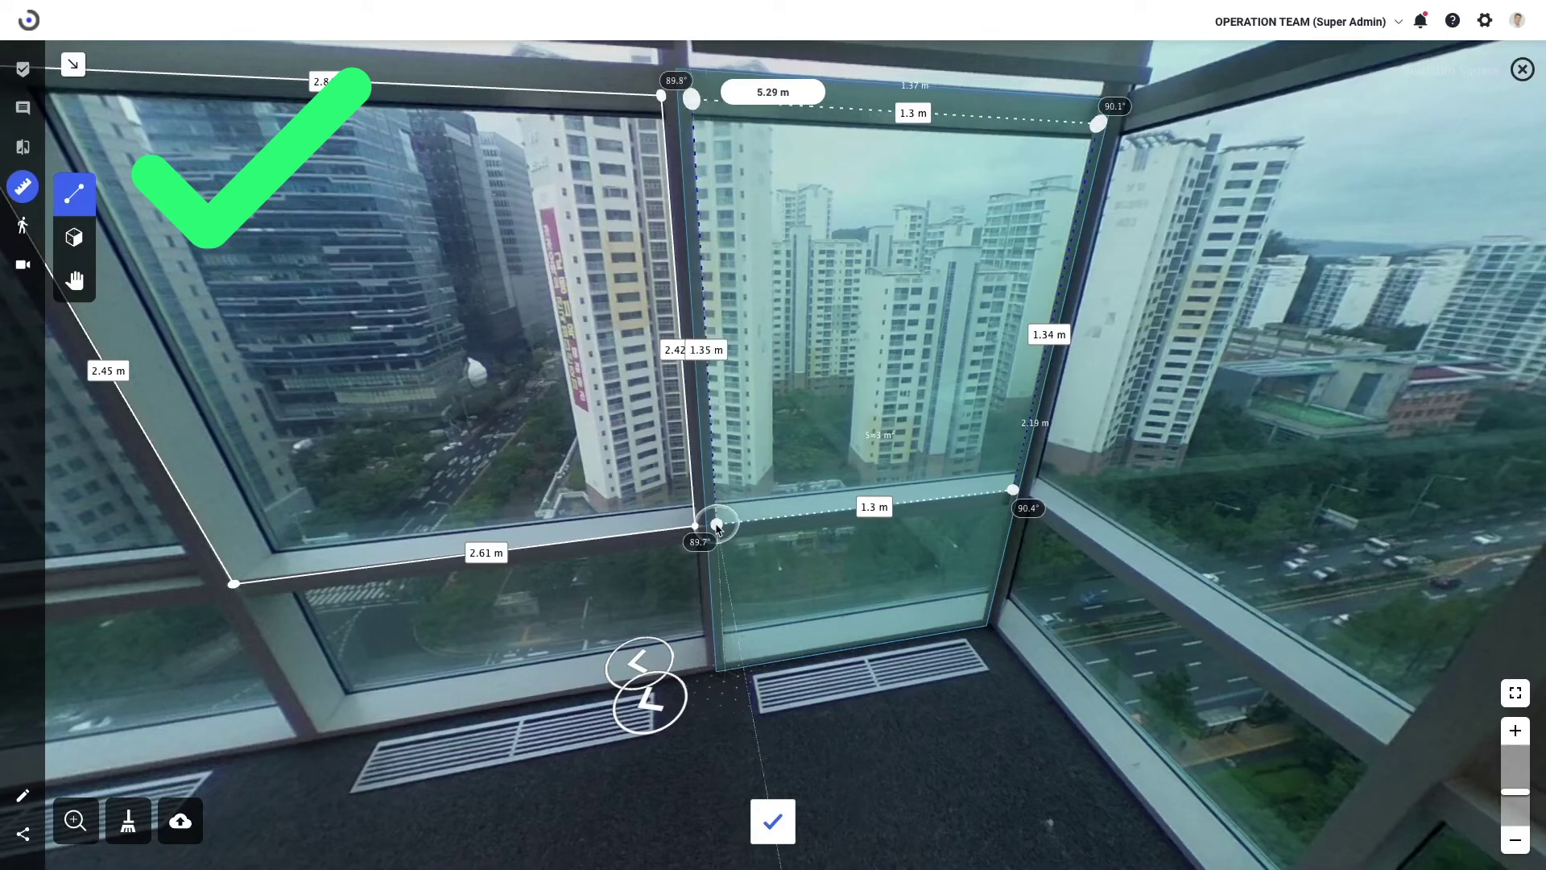
click(717, 525)
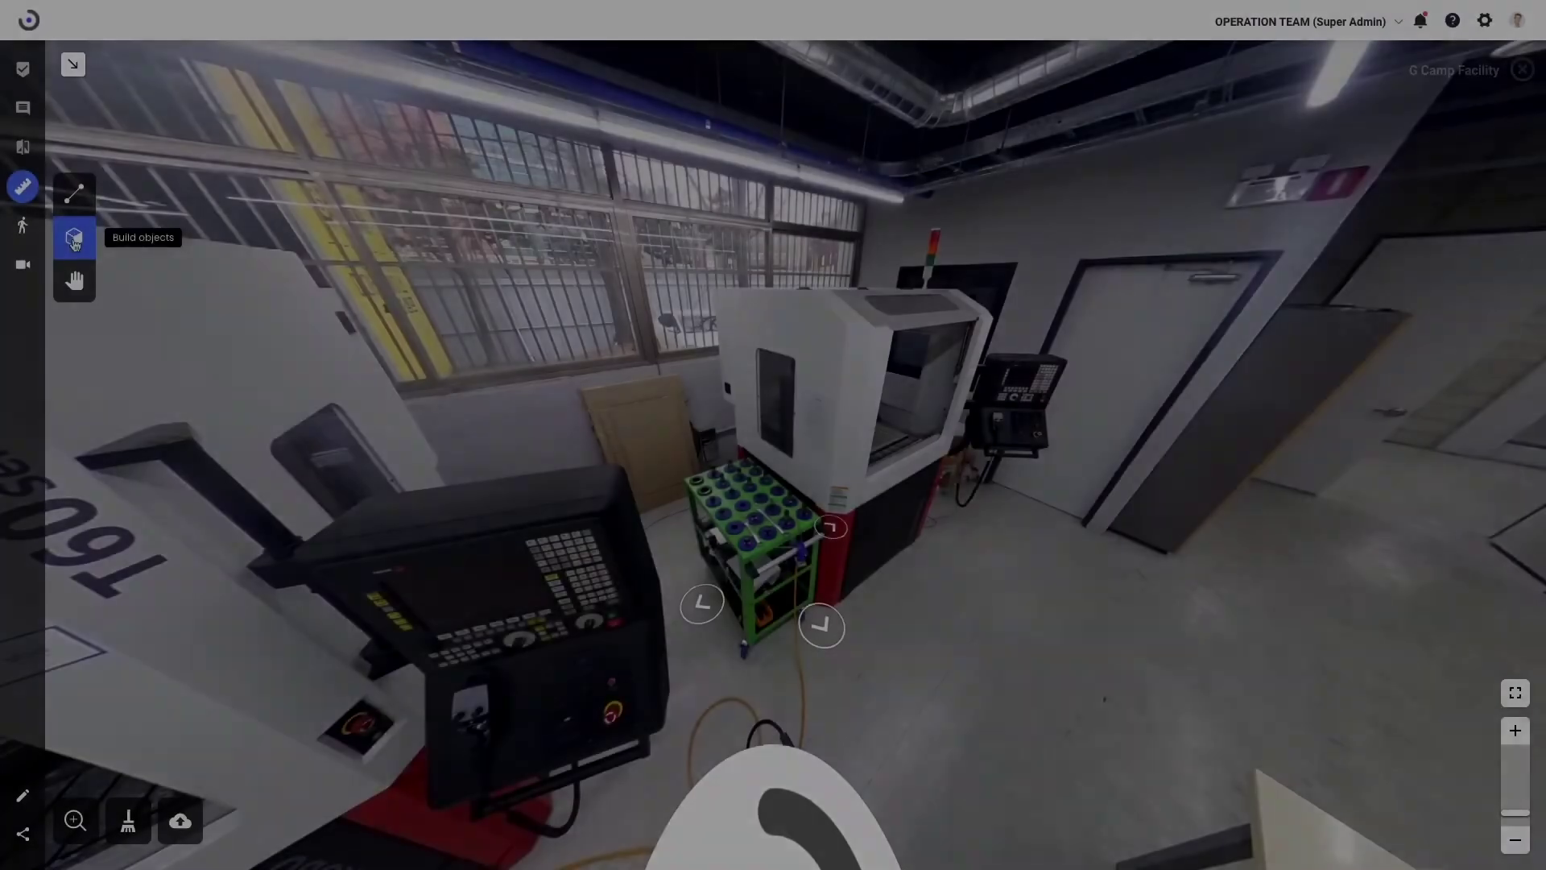
- Build box objects around both white machines, about 1.96 m high beside the green cart and 2.11 m high for the T60 machine
click(74, 237)
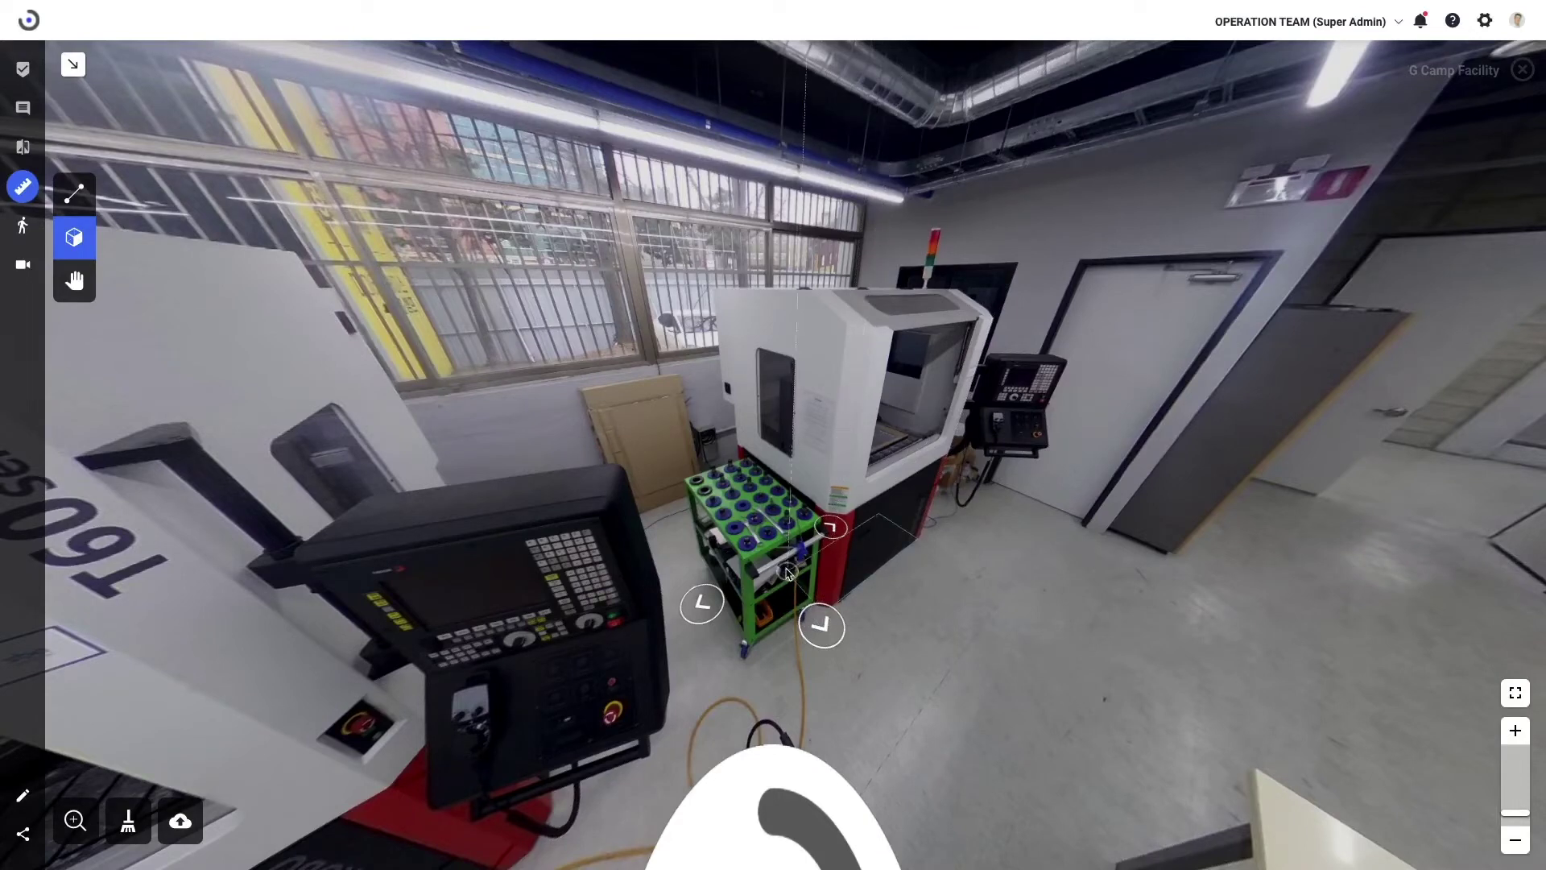
click(746, 530)
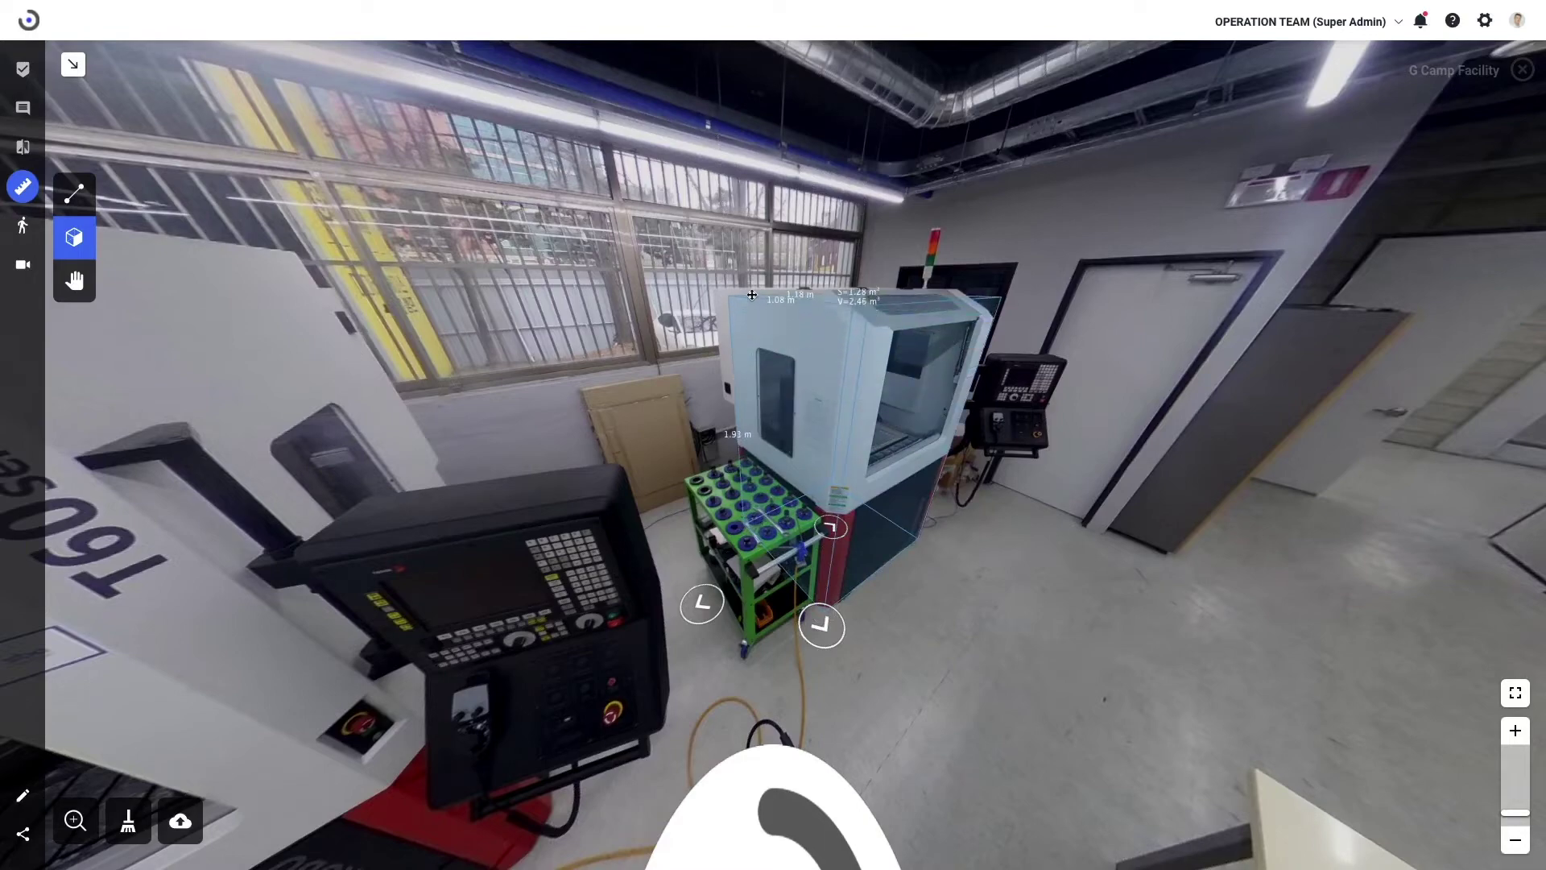
click(683, 610)
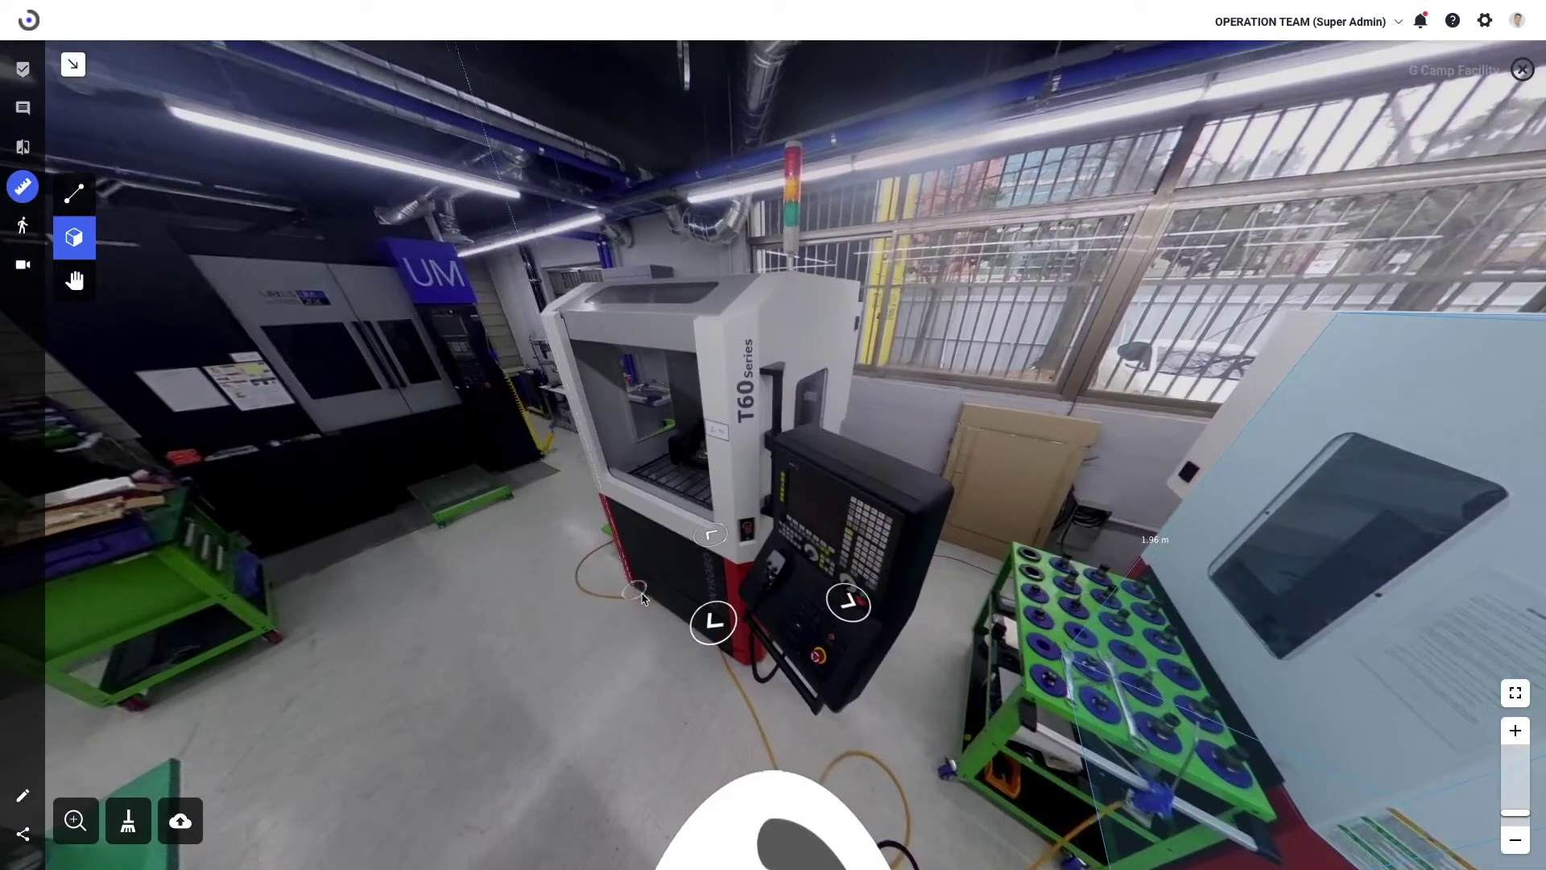
click(756, 674)
click(828, 535)
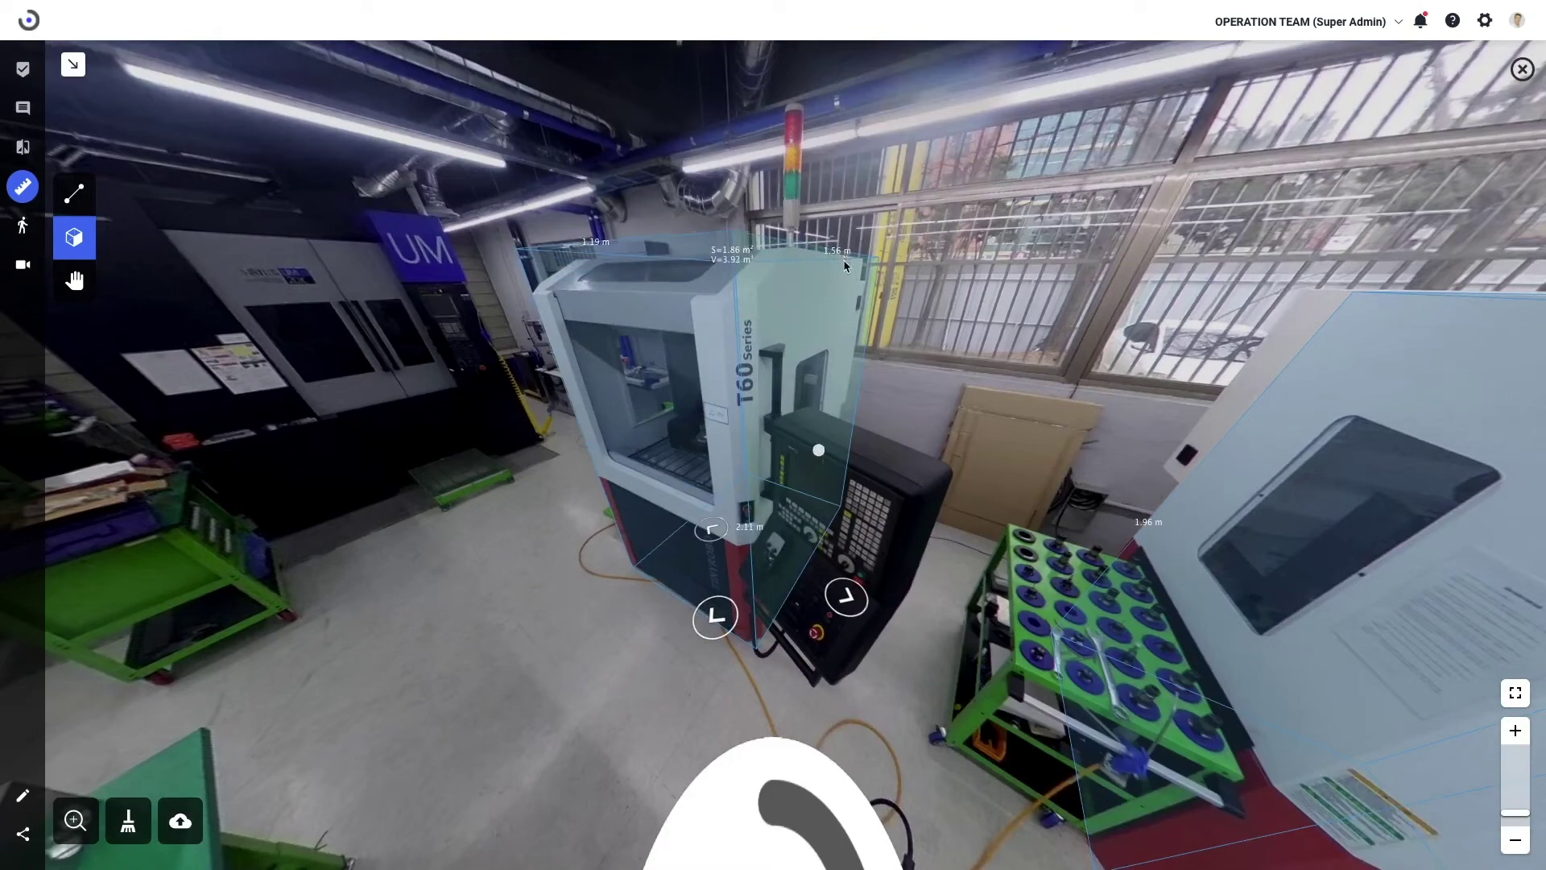
- Measure the distance between the facing sides of the two machine boxes with a single line
drag(775, 467, 636, 515)
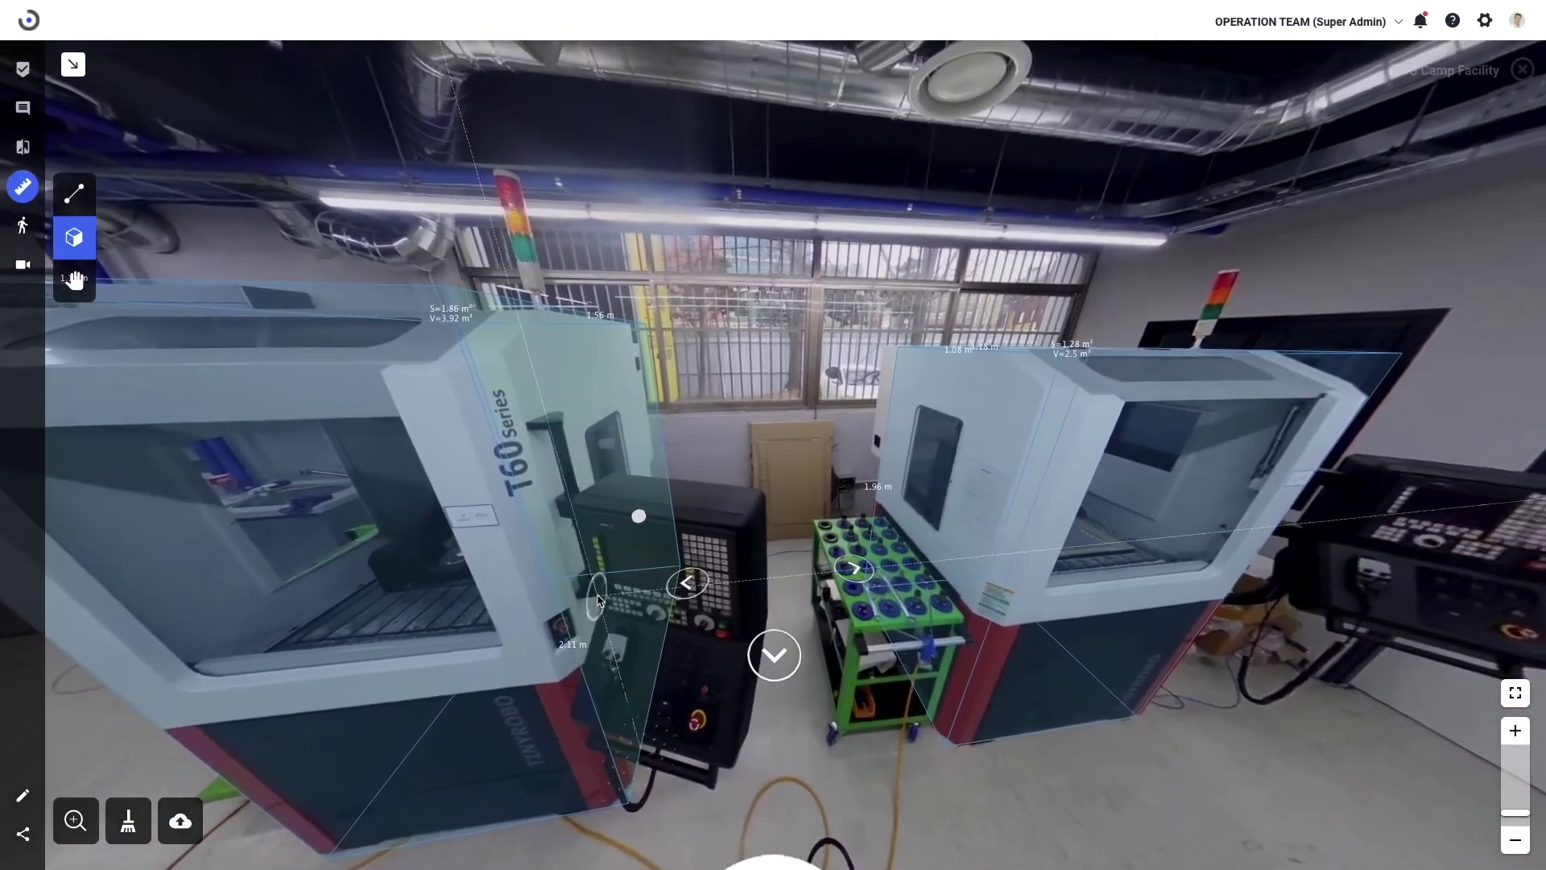
click(81, 198)
click(590, 385)
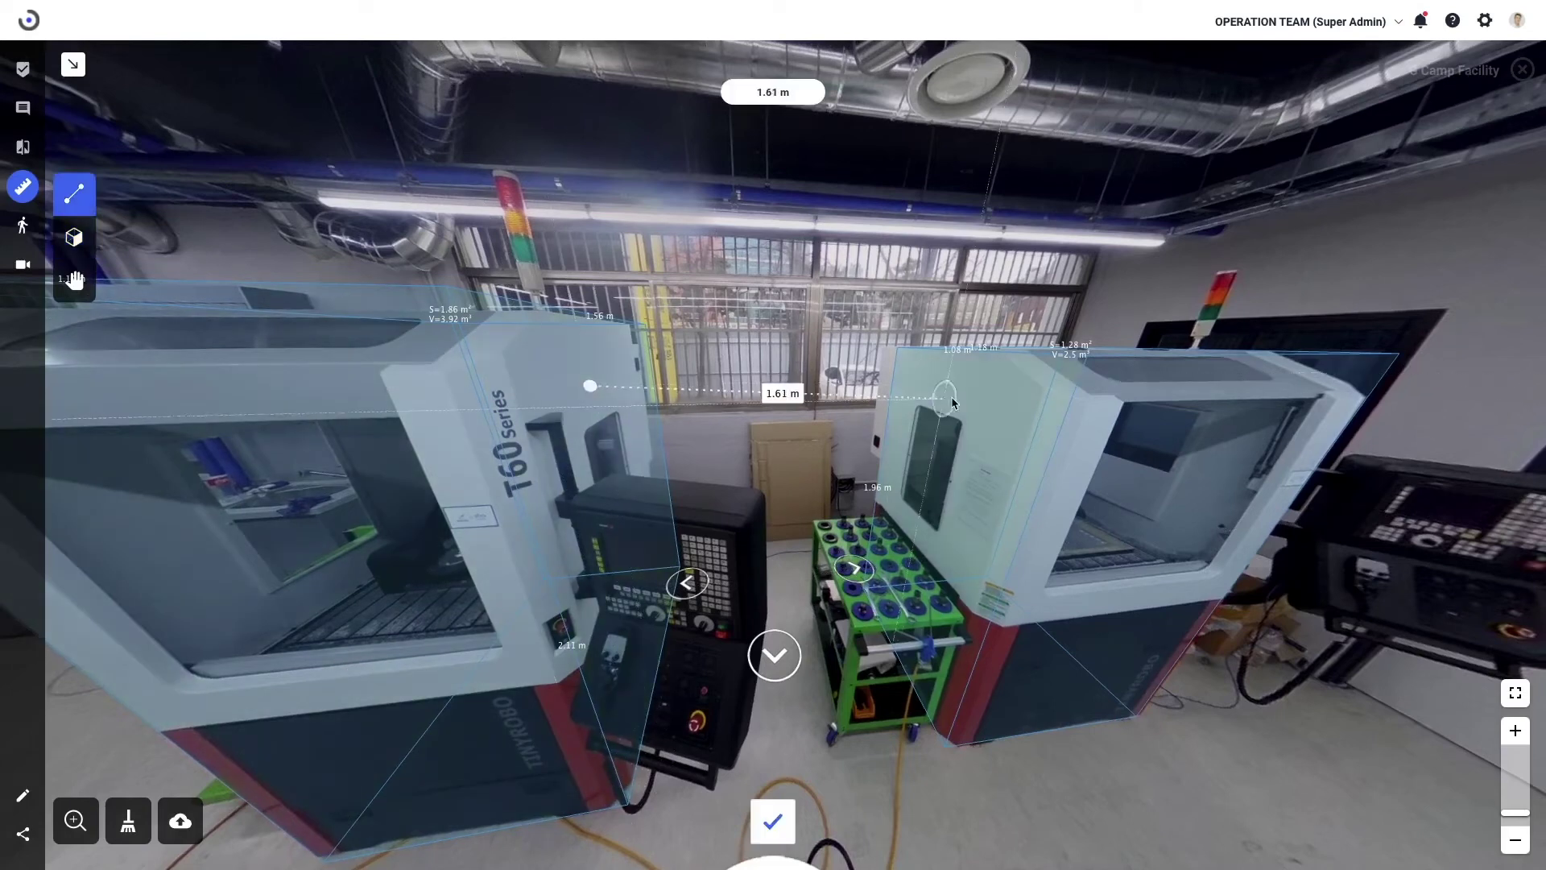
click(958, 384)
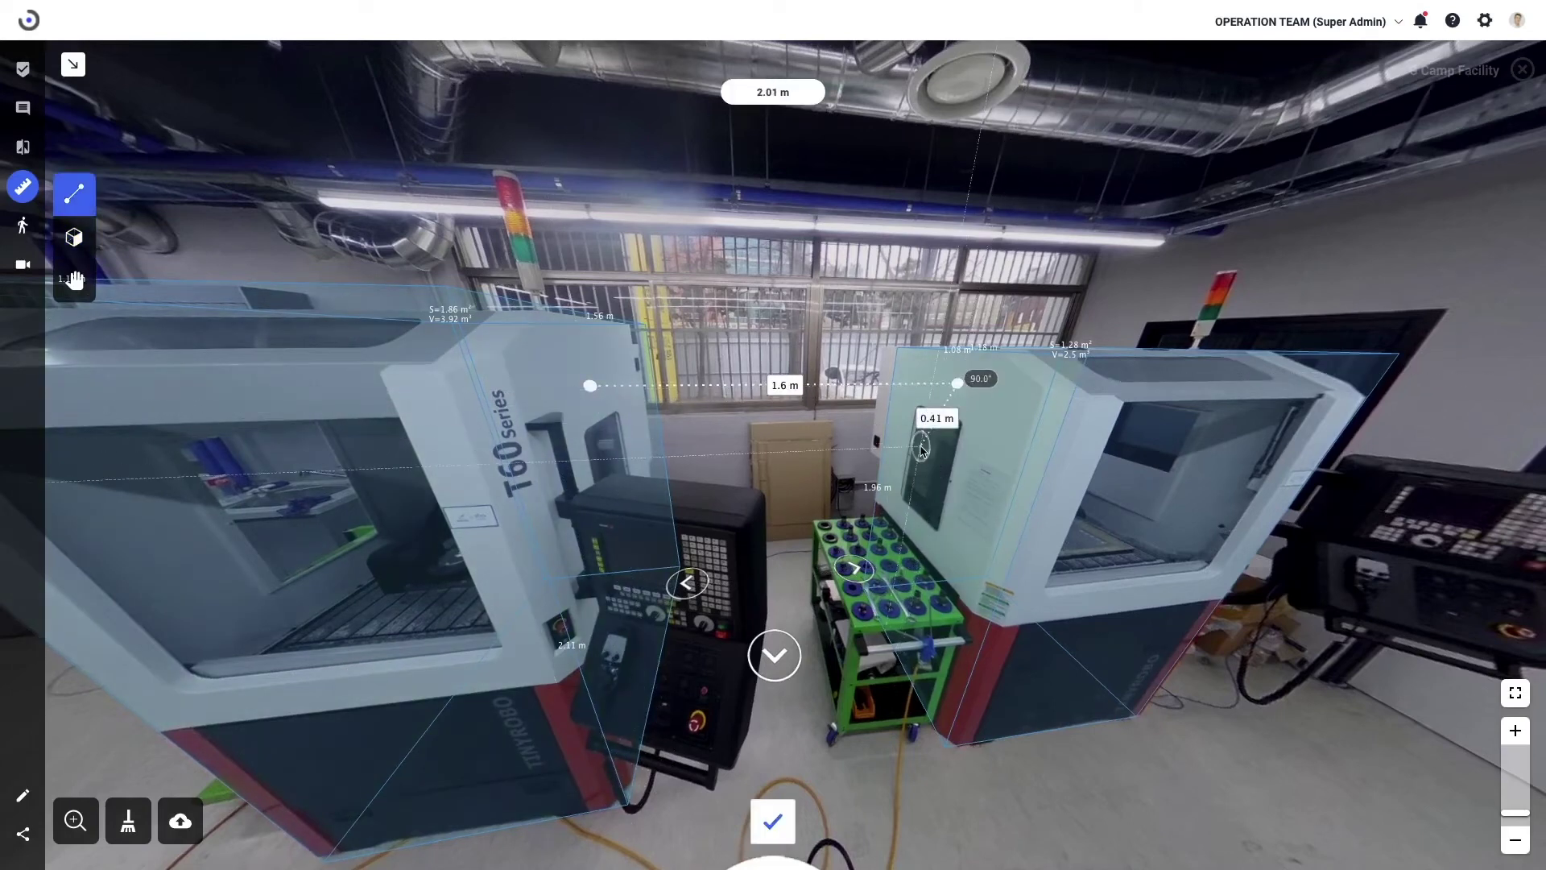
key(Return)
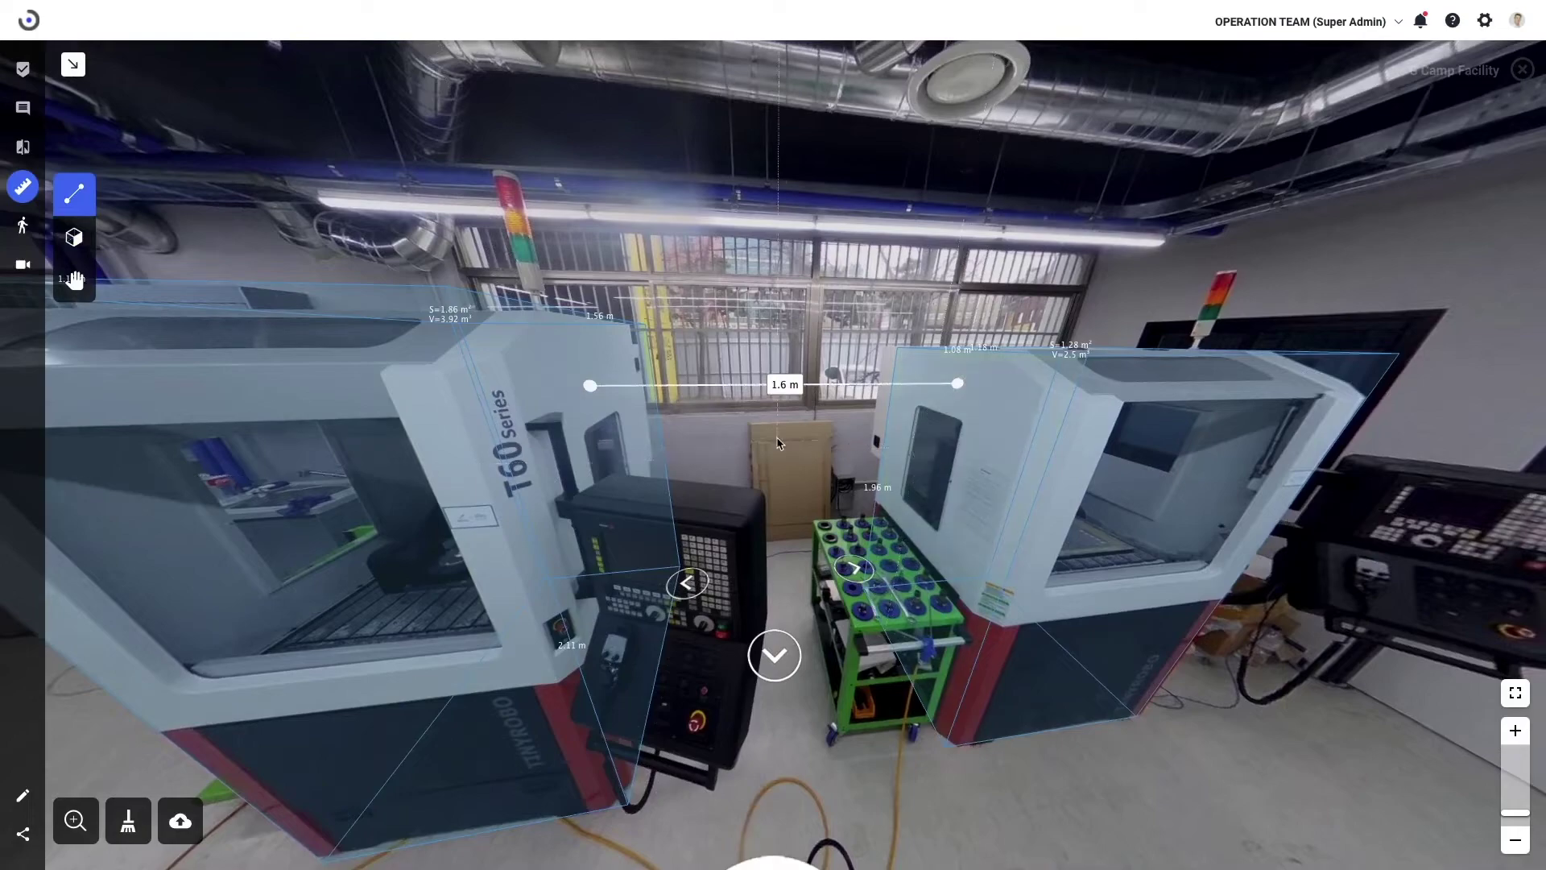
- Resize the boxes by their faces: the cart-side machine's to about 2.18 m long and 1.08 m high, the T60 machine's to about 1.78 m wide
click(742, 748)
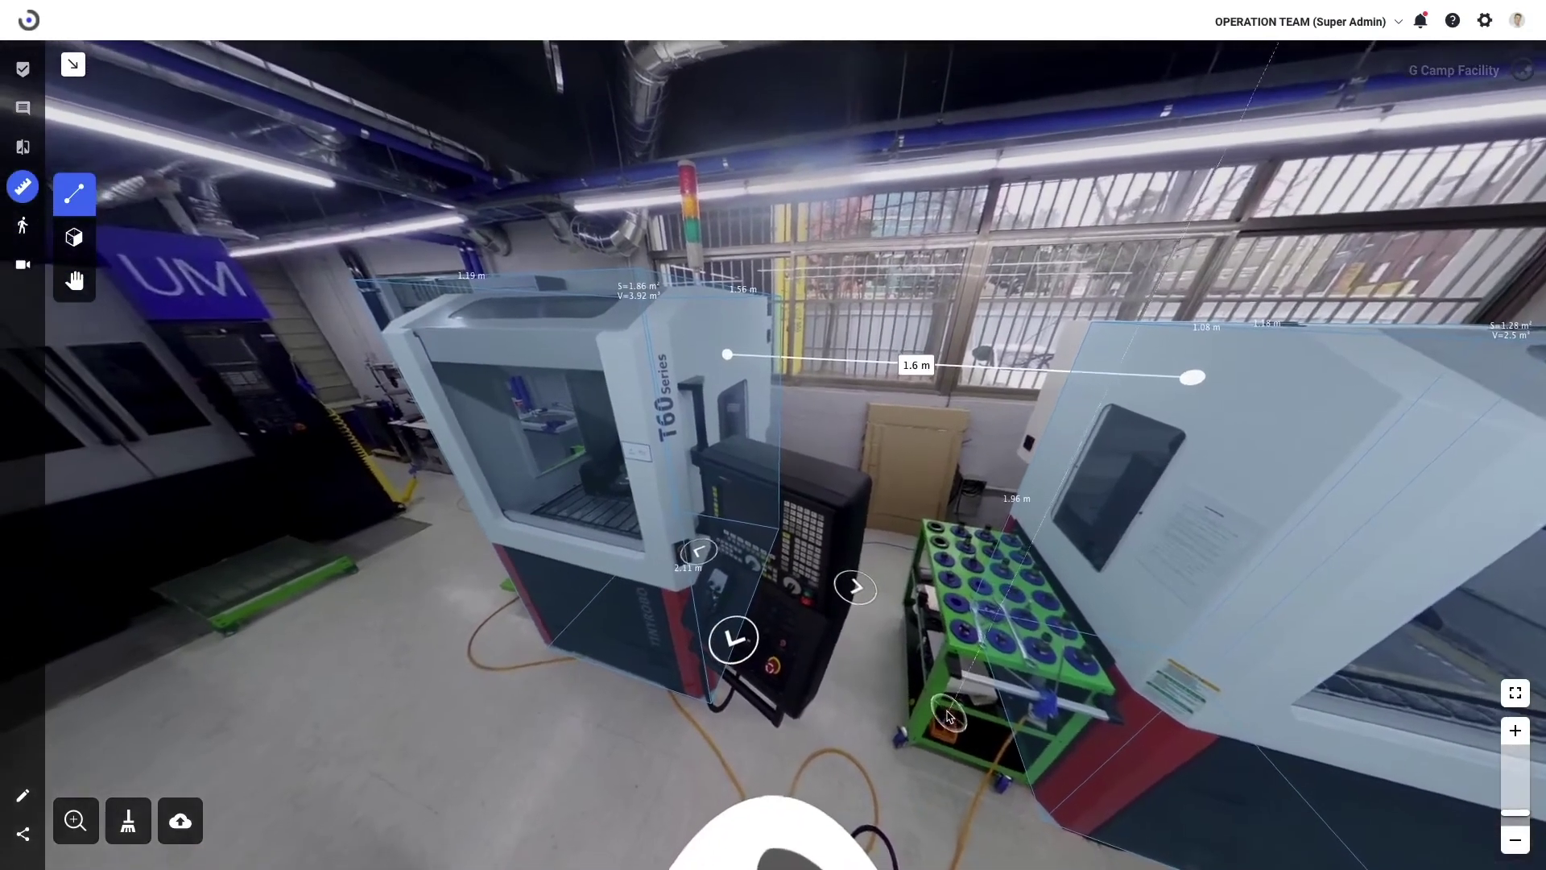
drag(949, 717, 298, 735)
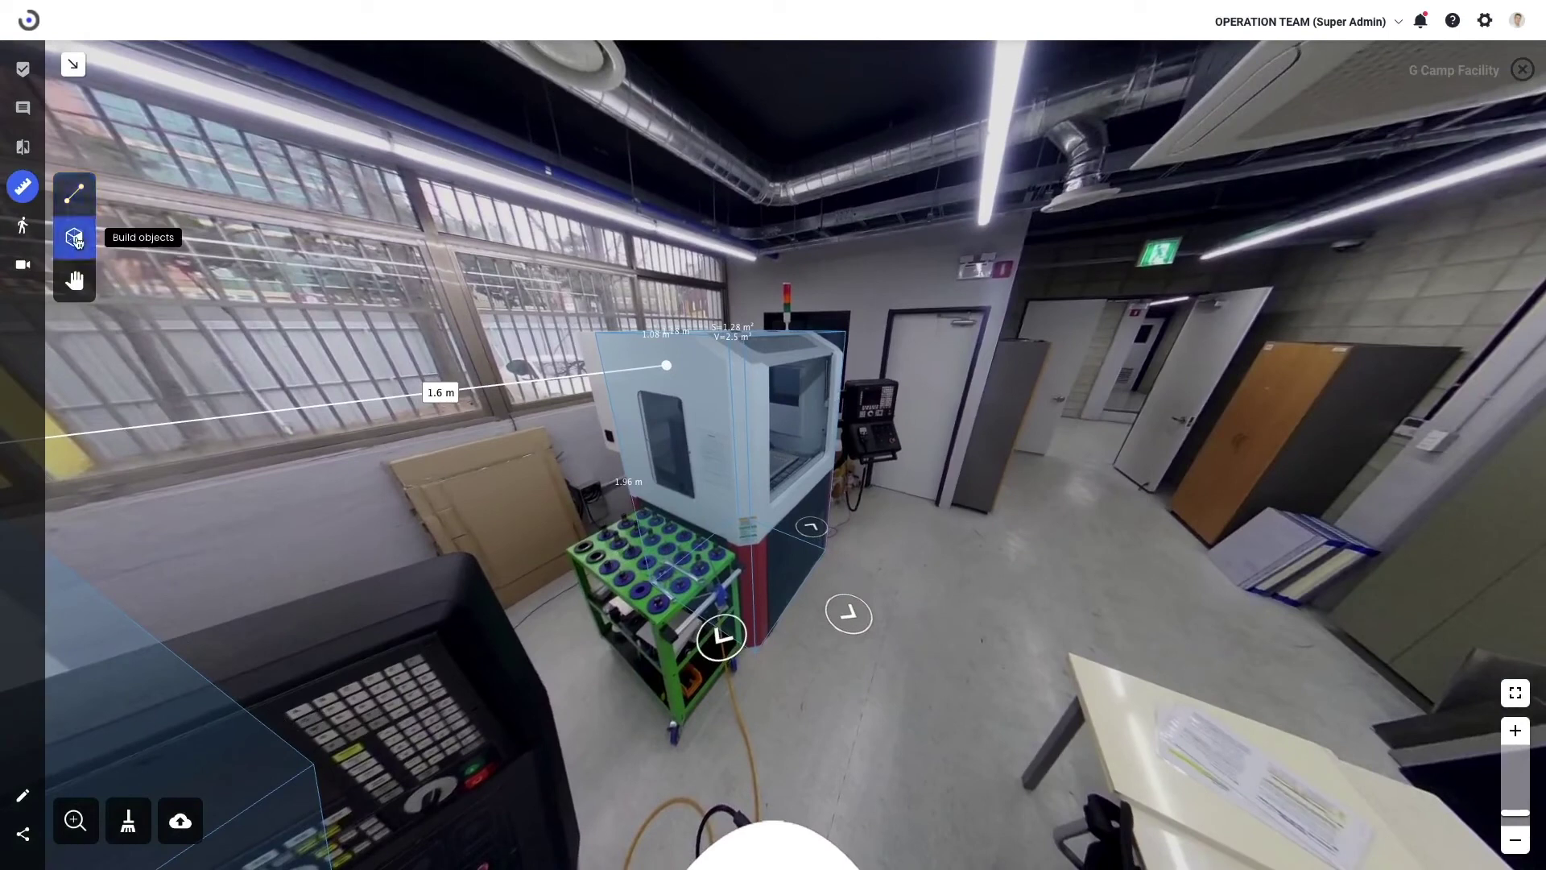
click(74, 238)
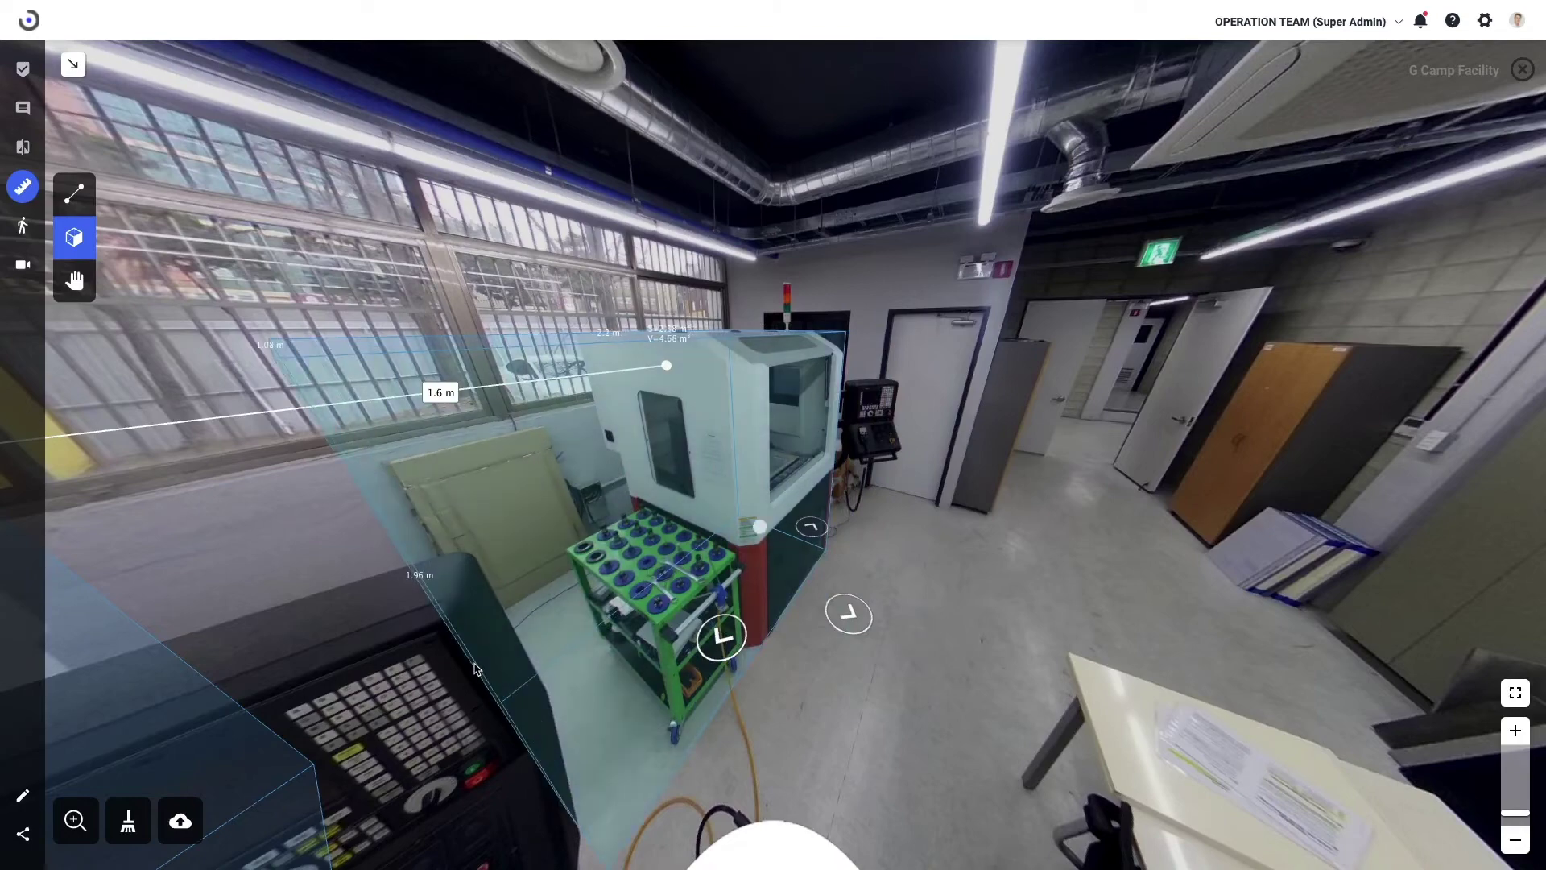
drag(298, 514, 741, 503)
drag(1024, 606, 895, 383)
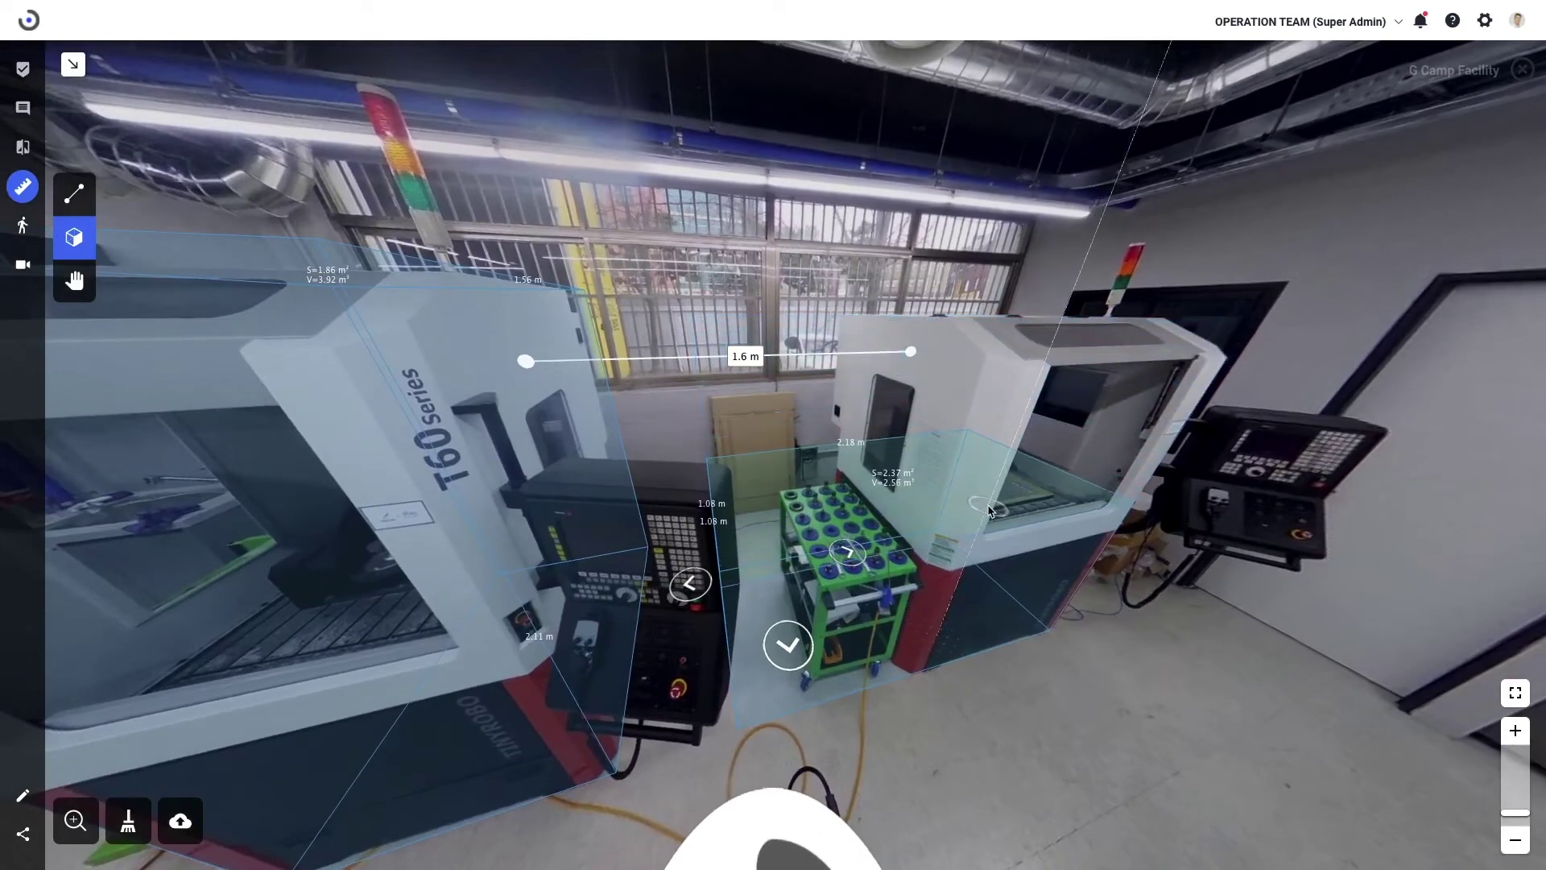
click(988, 508)
drag(598, 503, 707, 498)
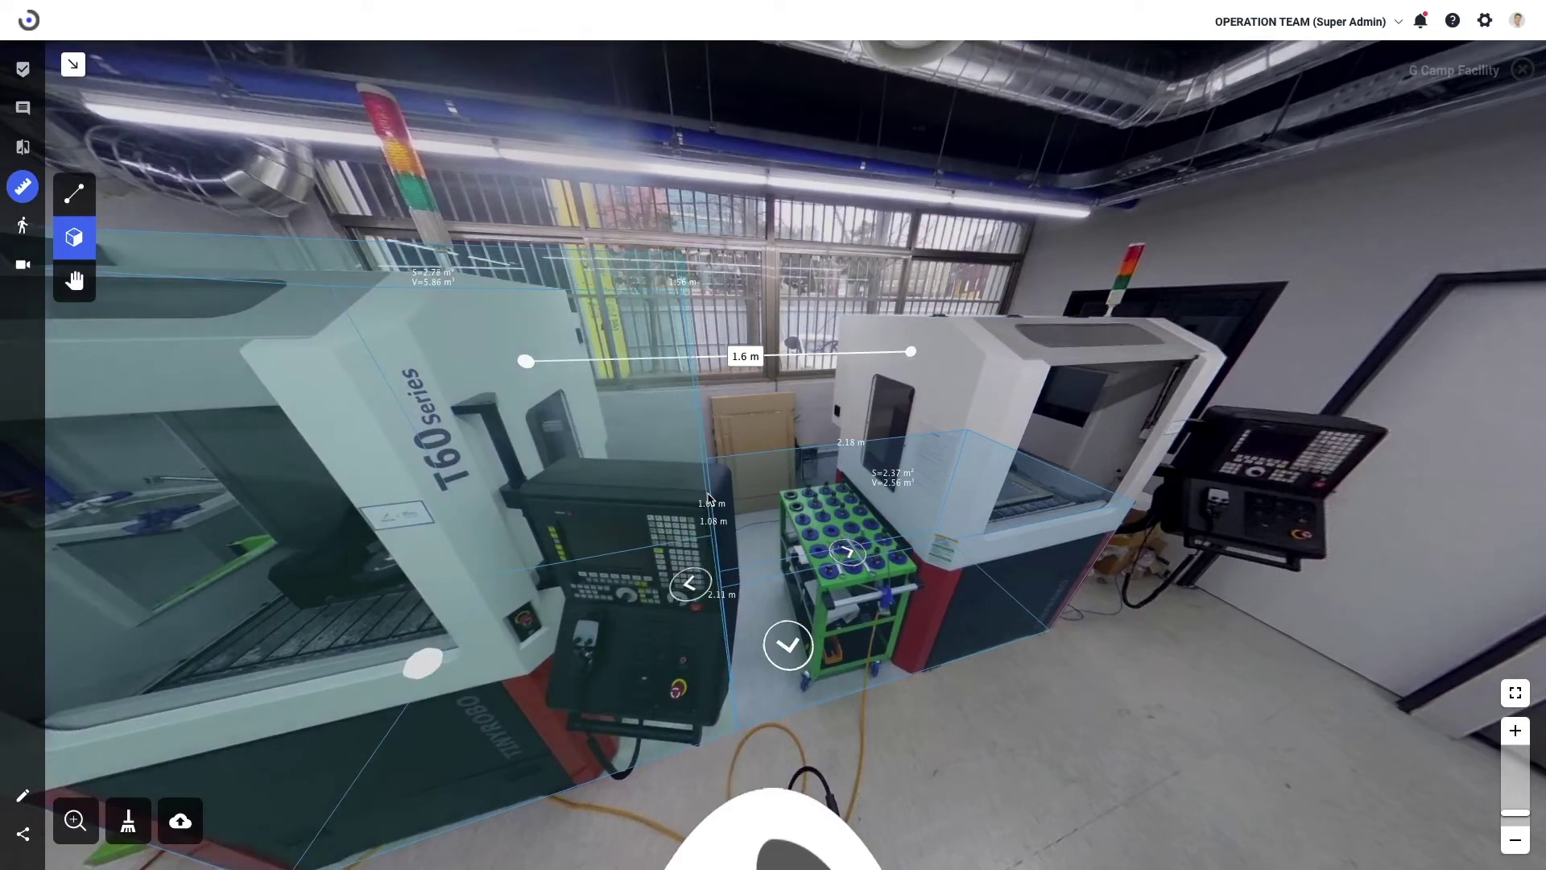
drag(1223, 719, 1312, 781)
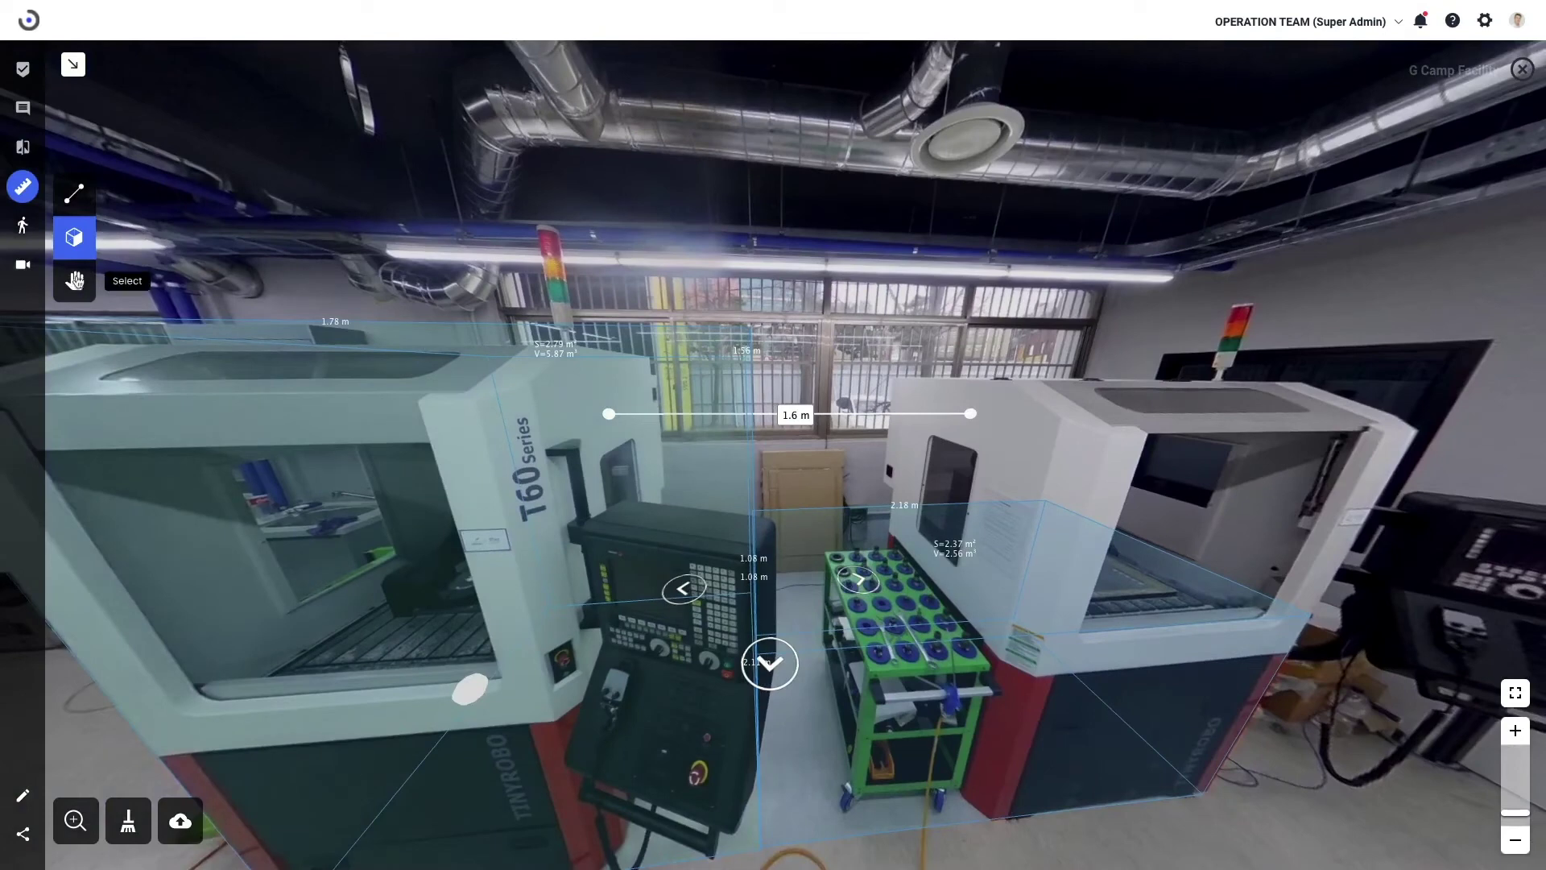
- Select the distance line between the two machines, delete it, and return to line measuring
click(76, 281)
click(802, 424)
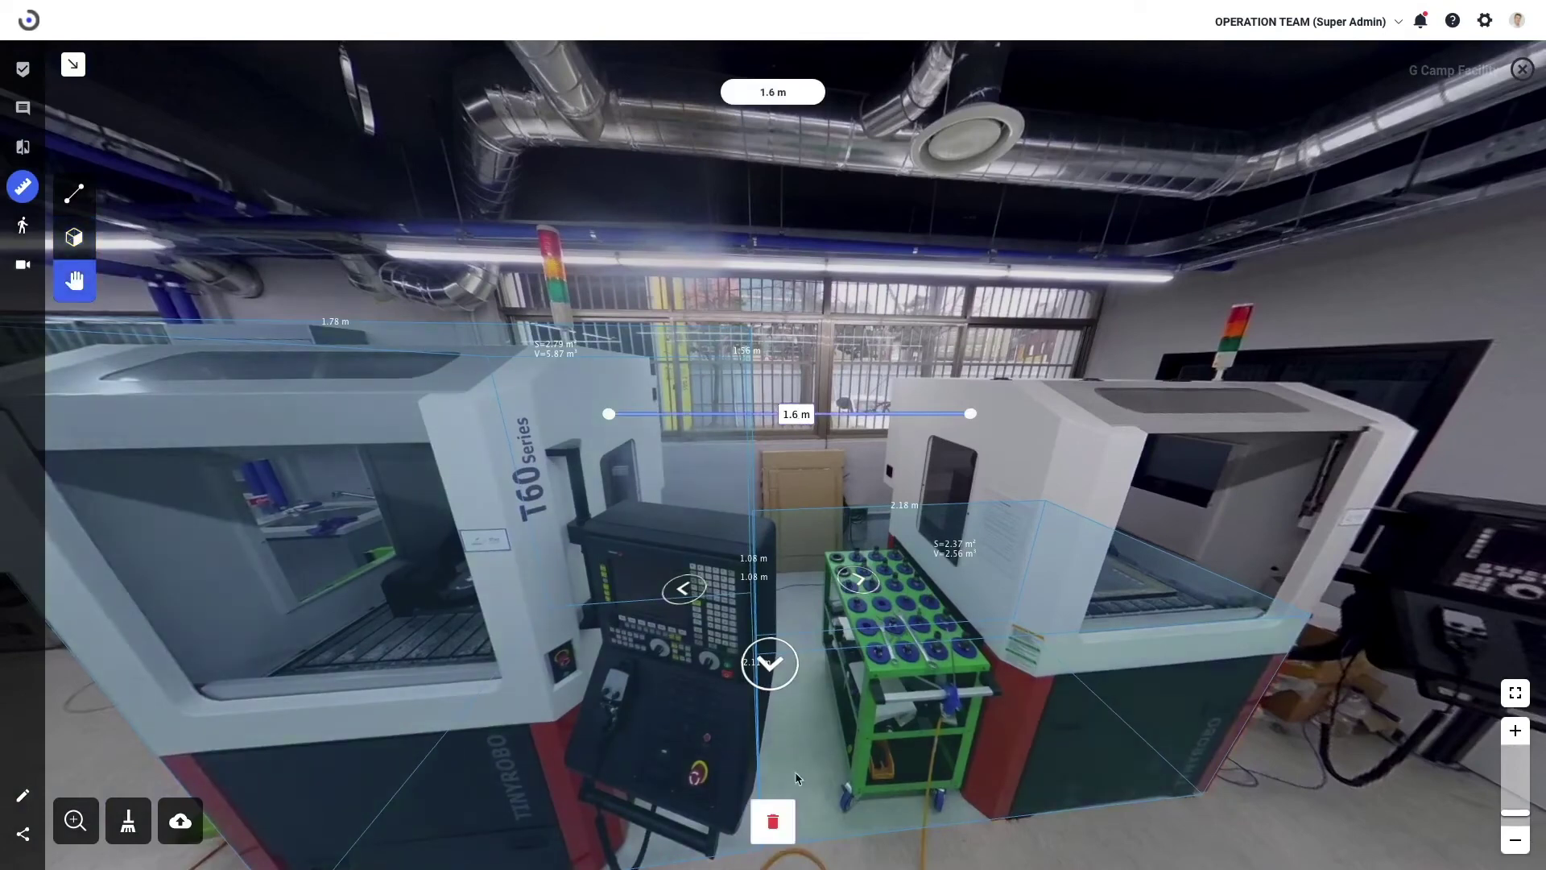
click(771, 822)
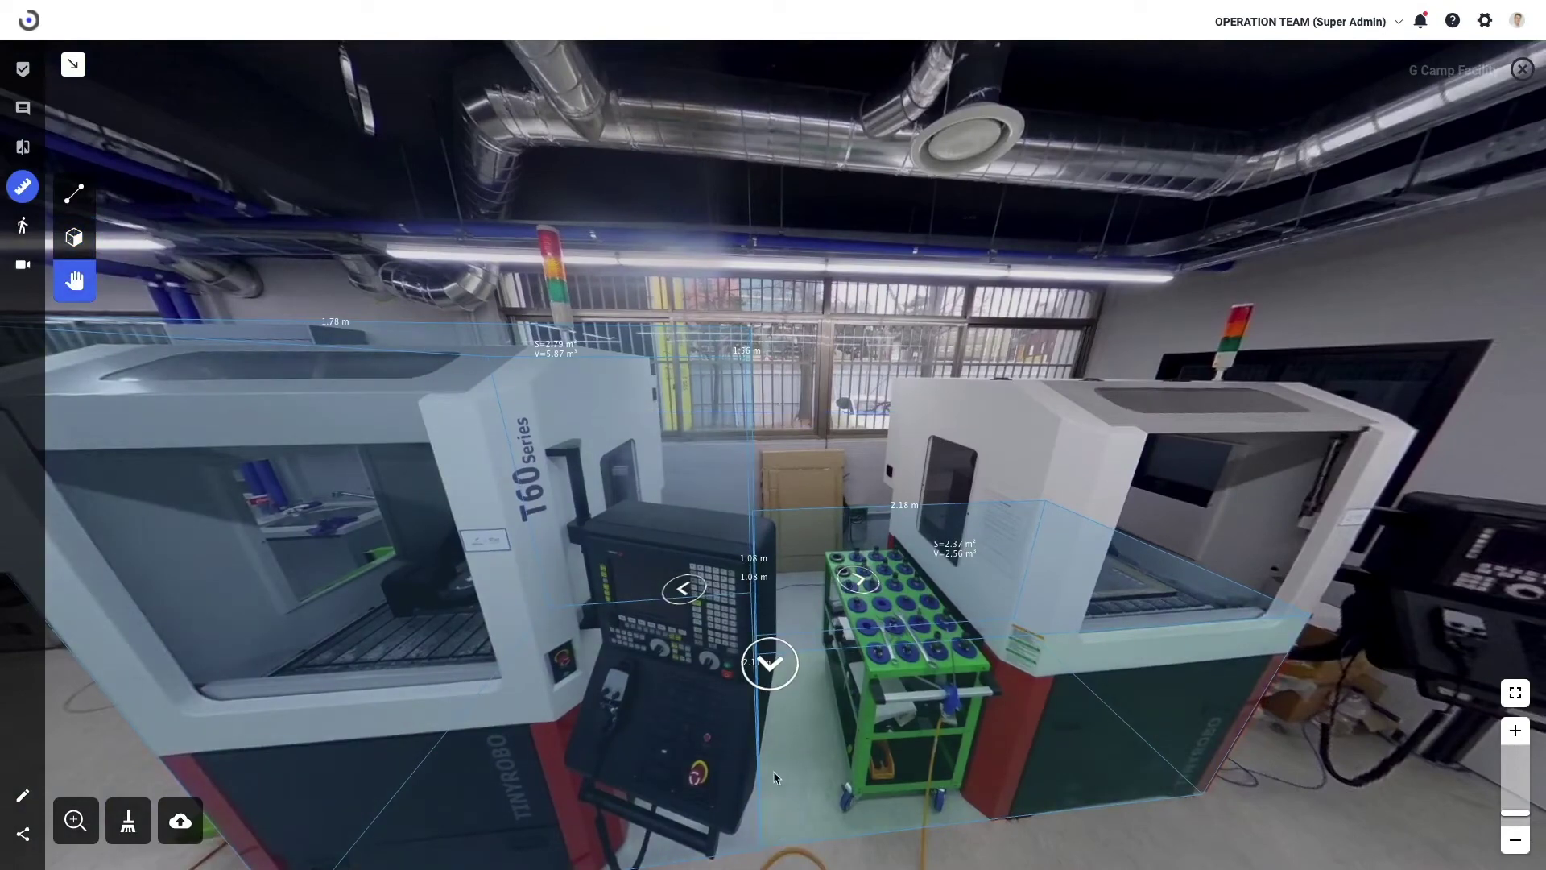
click(75, 196)
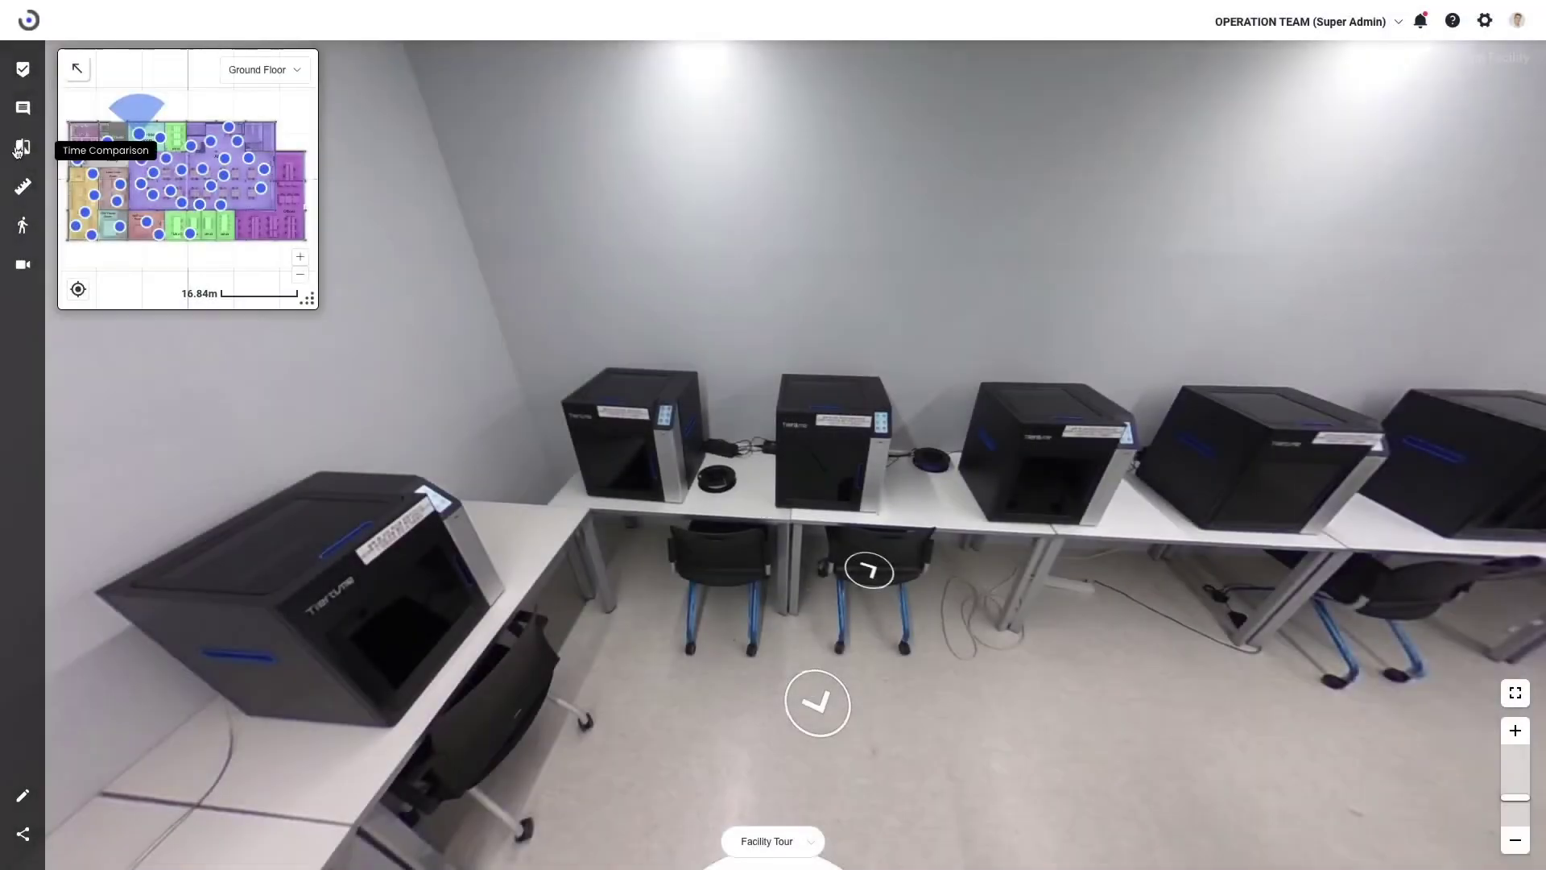
- Build a box object around the black 3D printer nearest the room corner, about 0.76 by 0.73 m and 0.83 m high
click(22, 186)
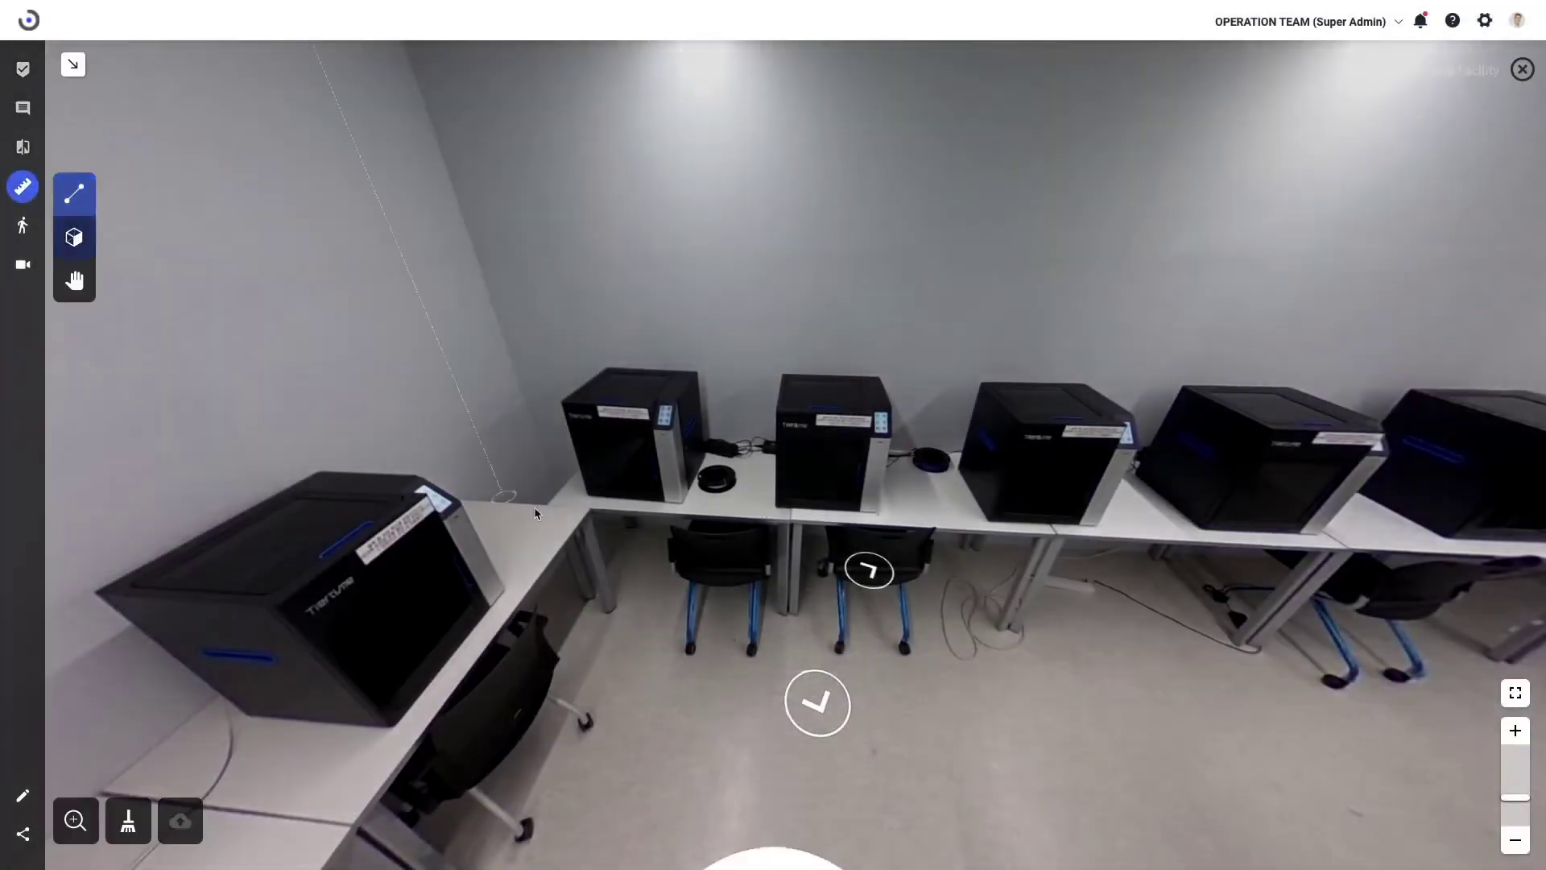
click(74, 237)
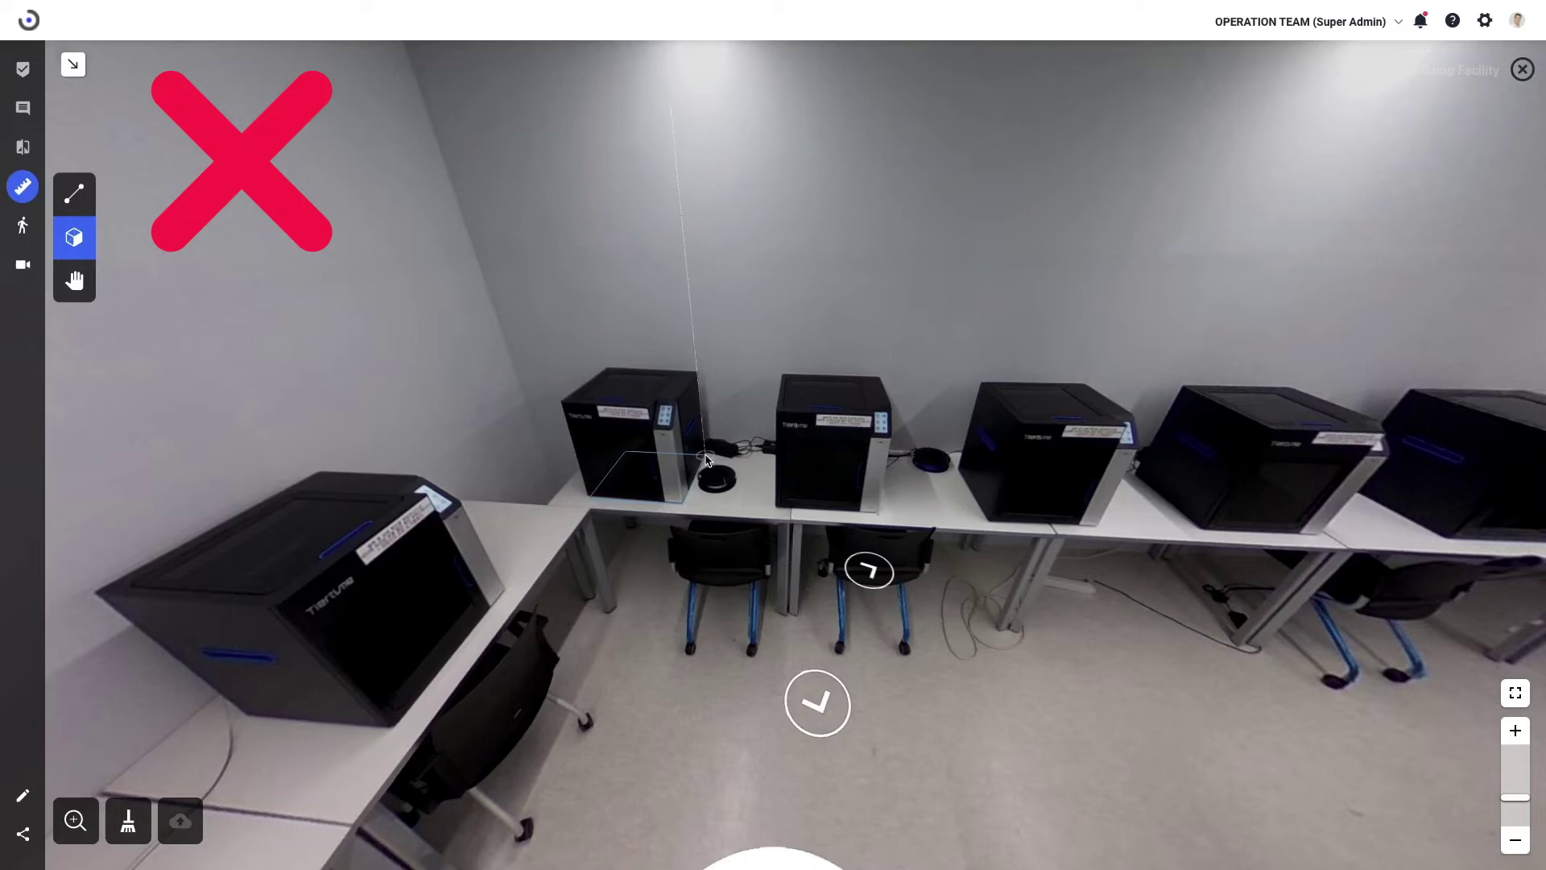
click(694, 369)
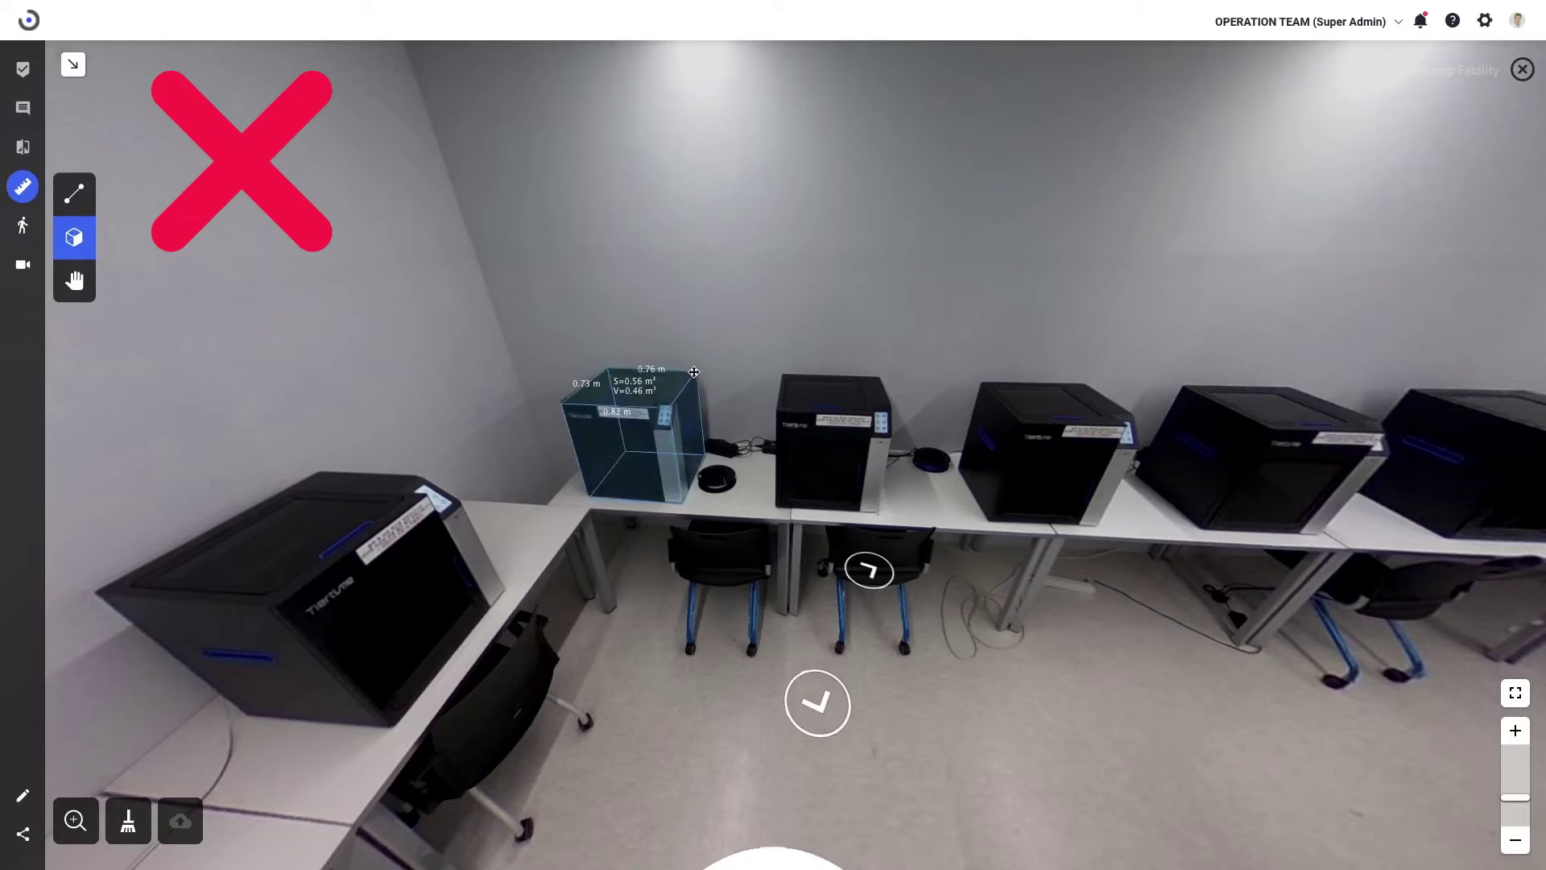
mouse_move(719, 613)
mouse_down()
mouse_move(641, 693)
mouse_move(728, 627)
mouse_up()
scroll(677, 474, up, 5)
scroll(678, 473, up, 2)
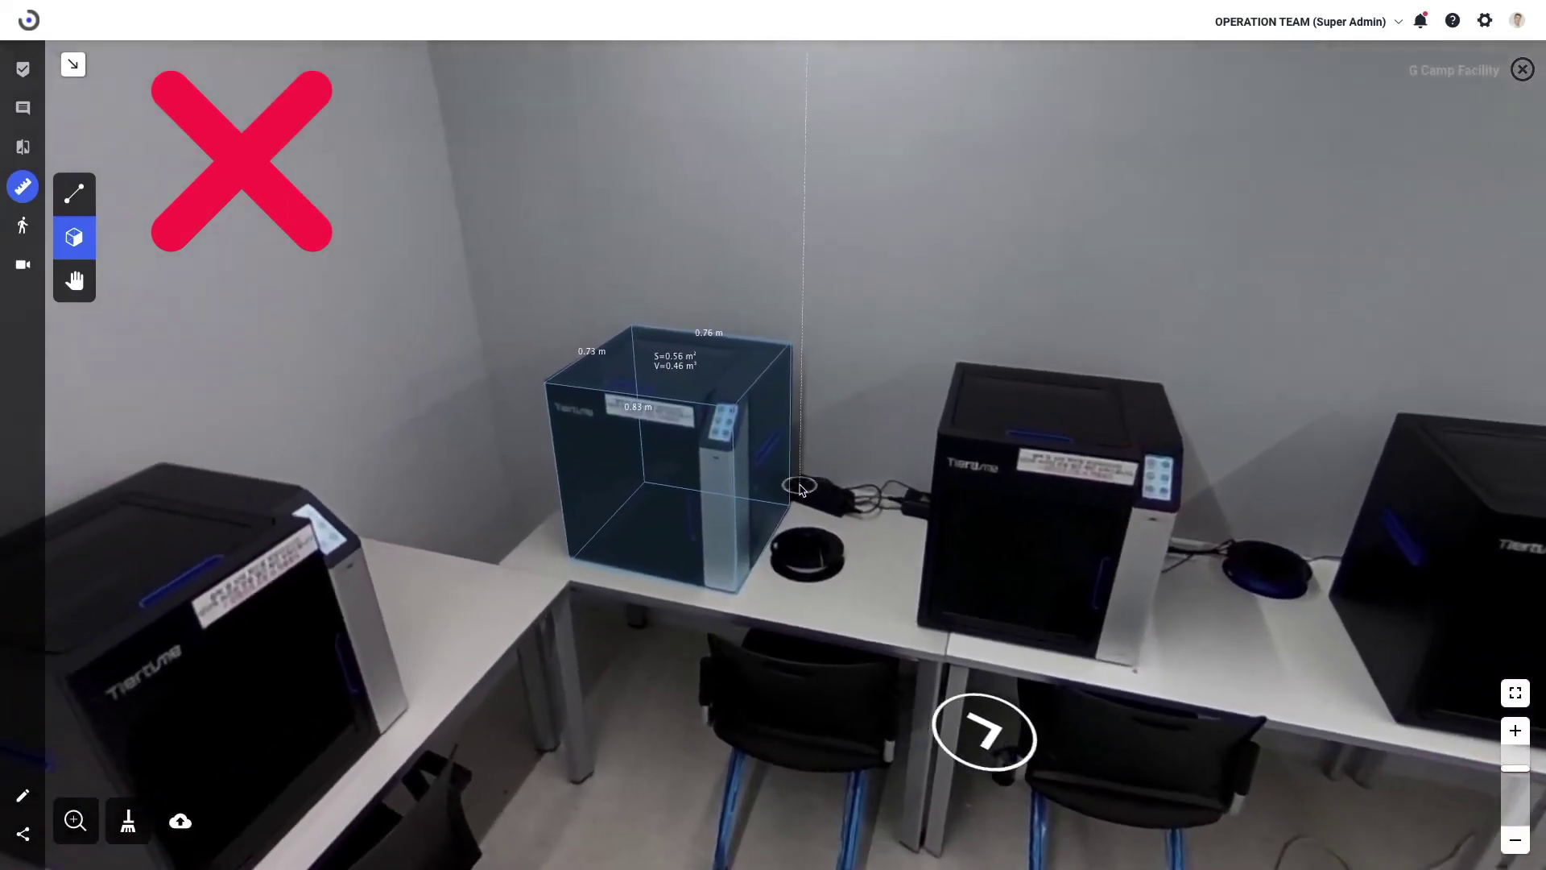
- Build a box object from the floor over the desk under the first two printers, about 2.43 by 0.68 m and 0.7 m high
drag(847, 513, 713, 476)
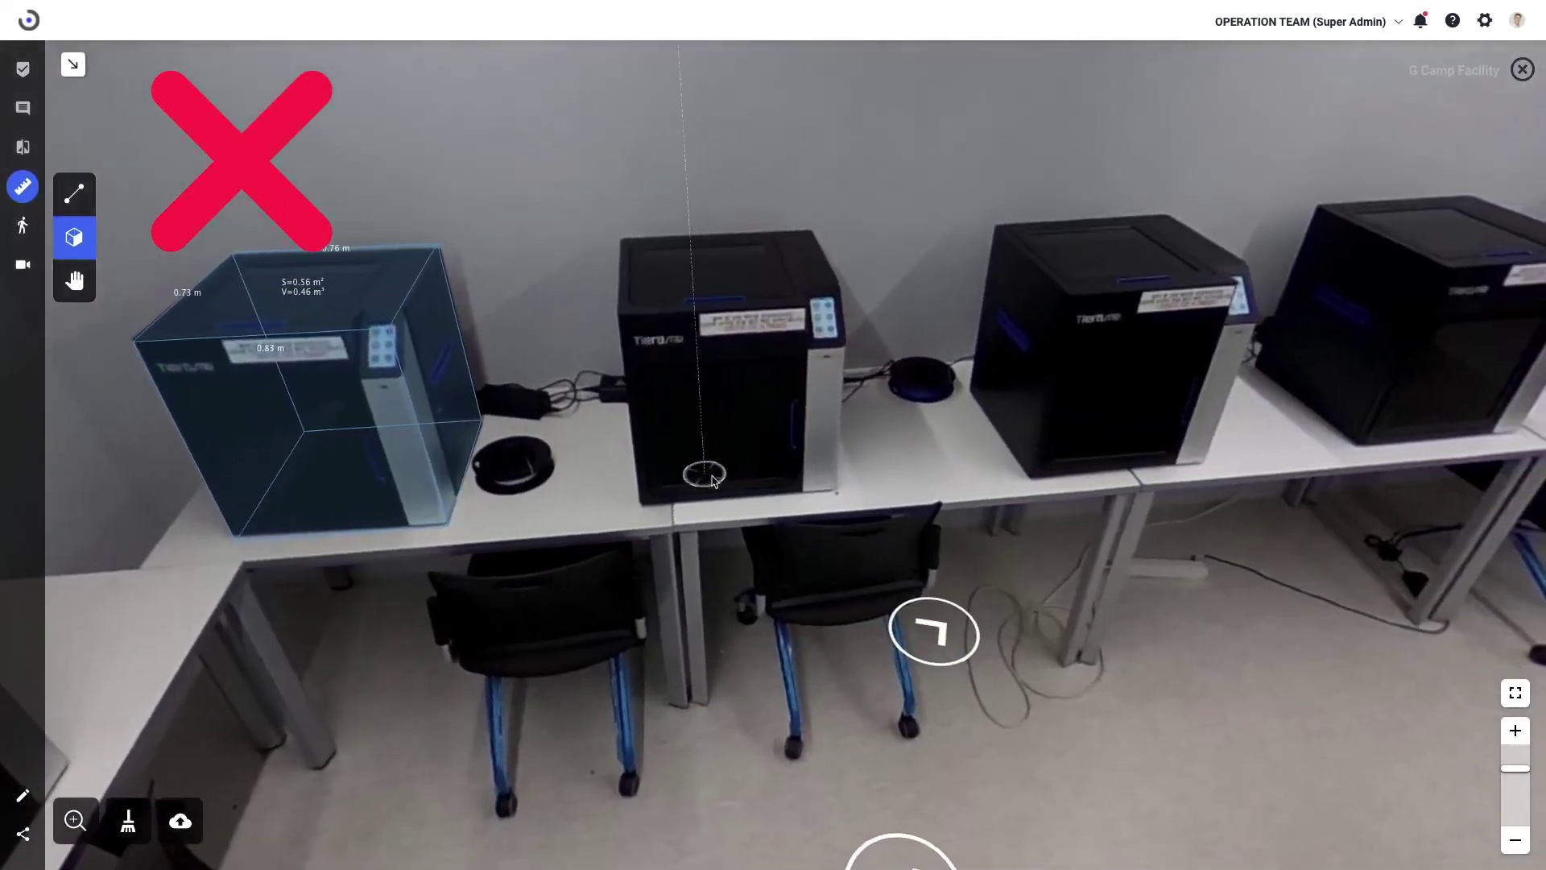
scroll(713, 476, down, 3)
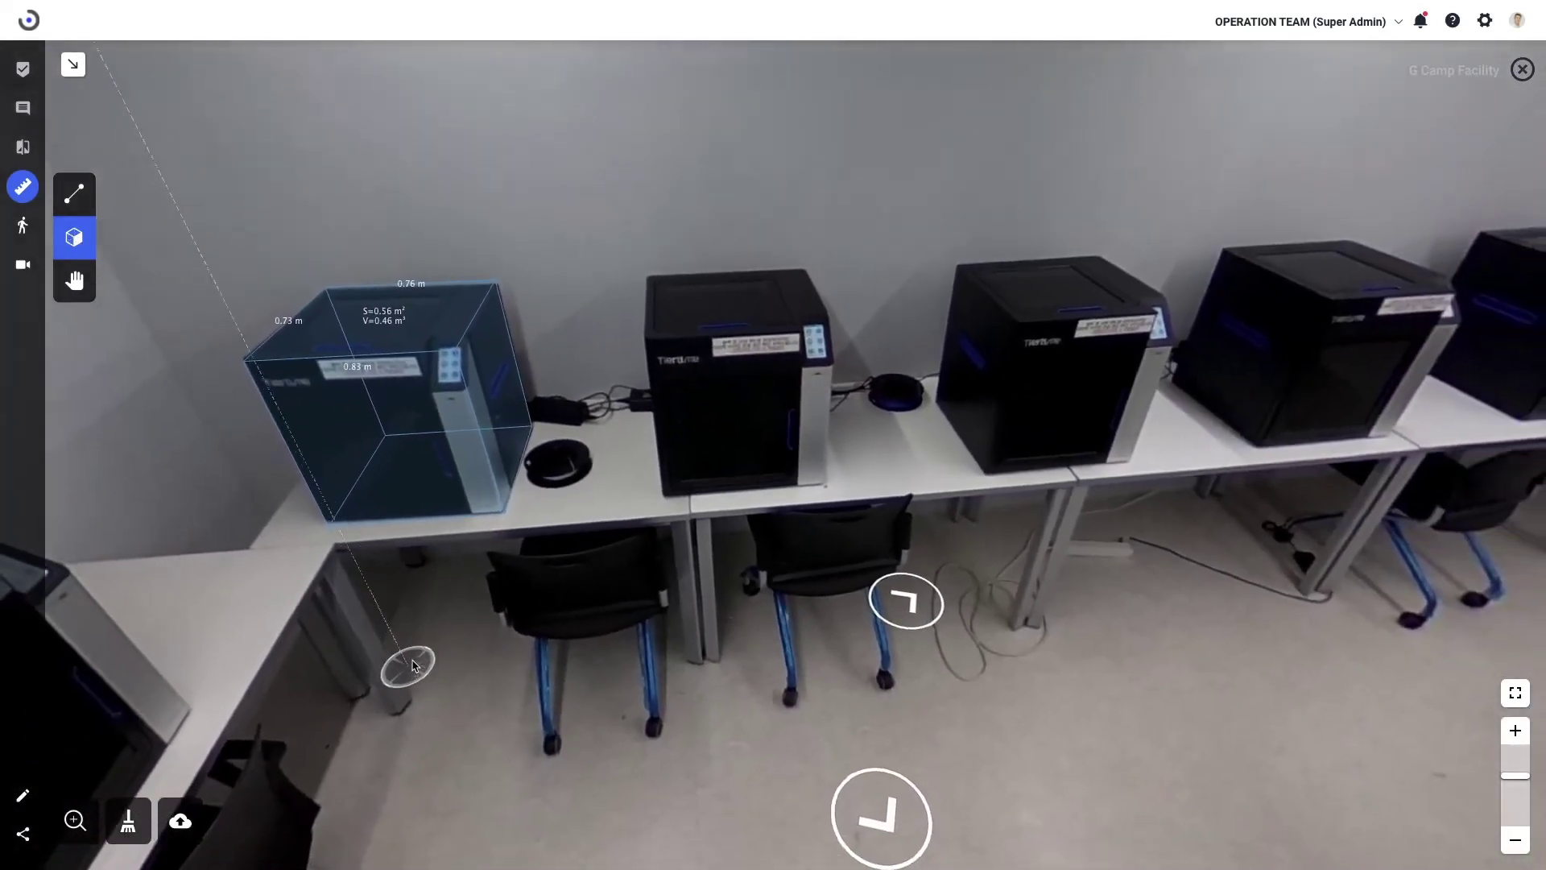
click(563, 699)
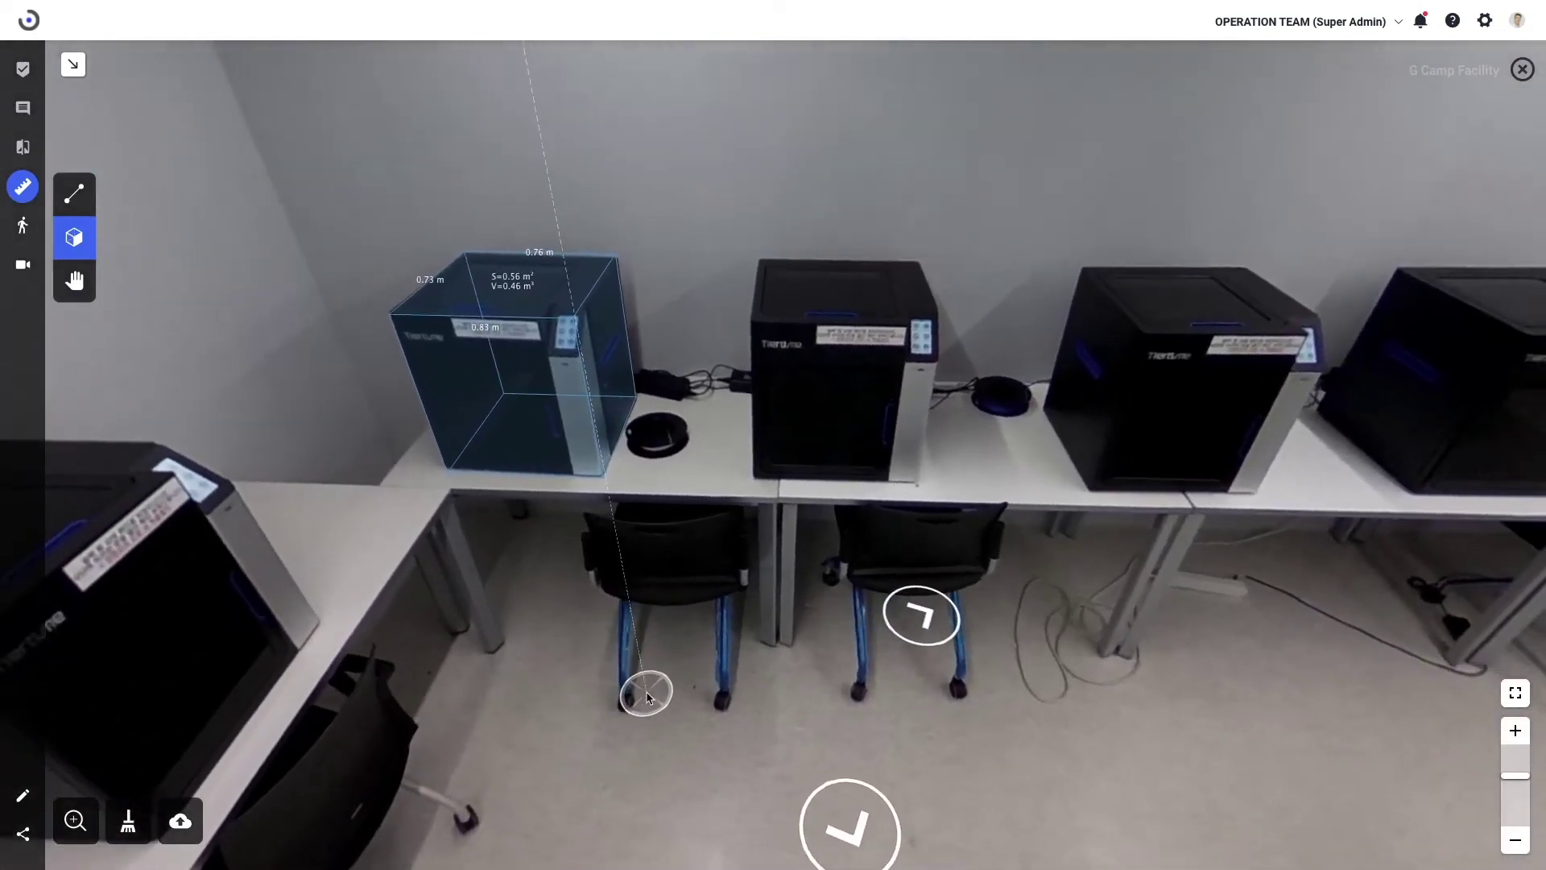
drag(645, 693, 648, 709)
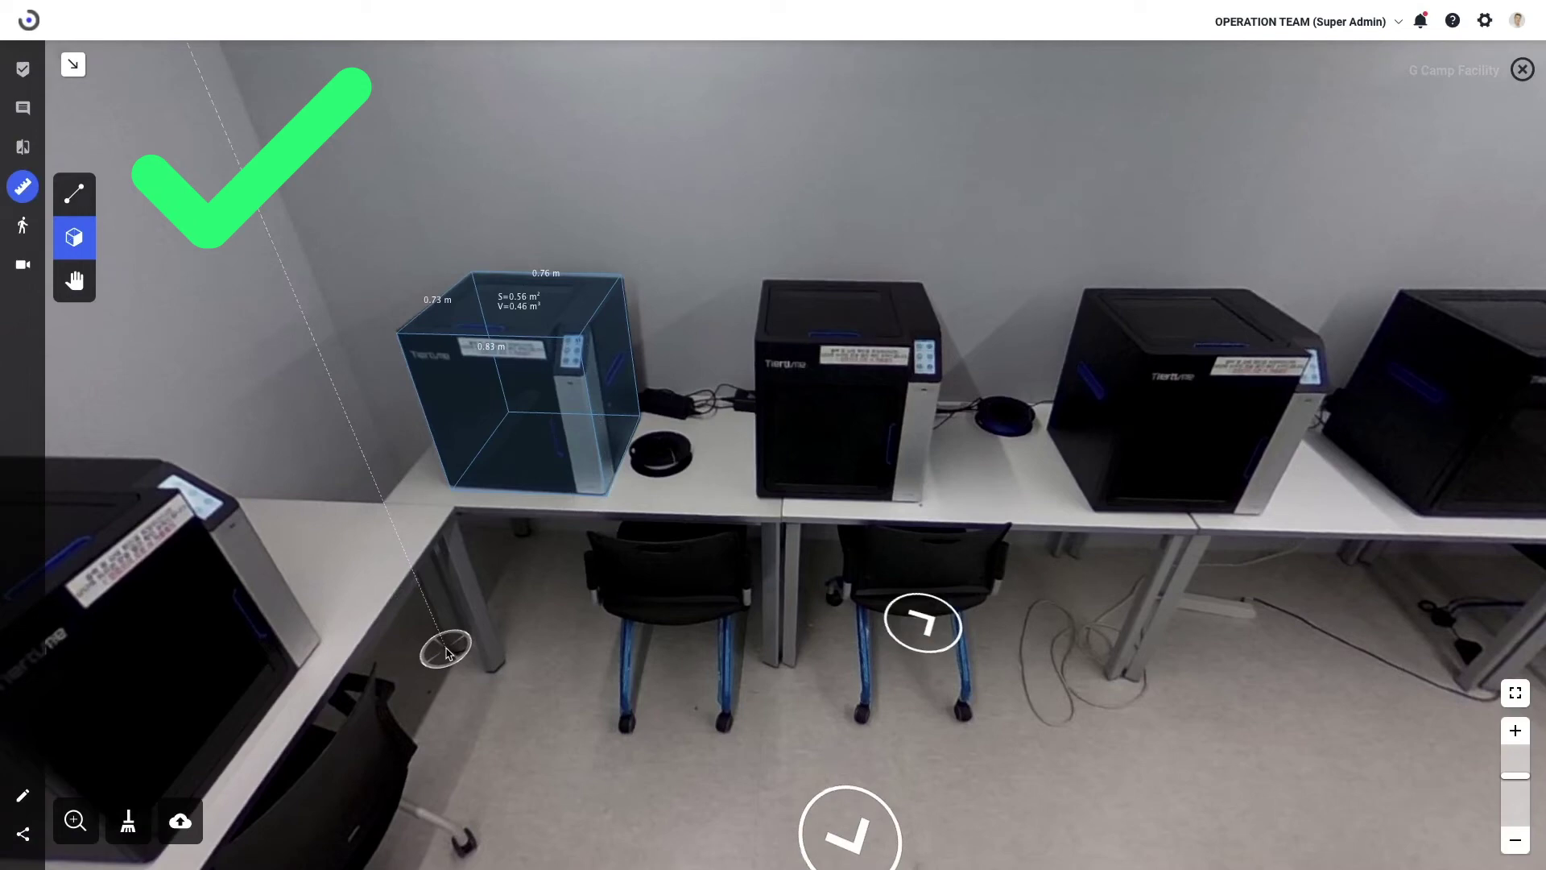
click(1125, 683)
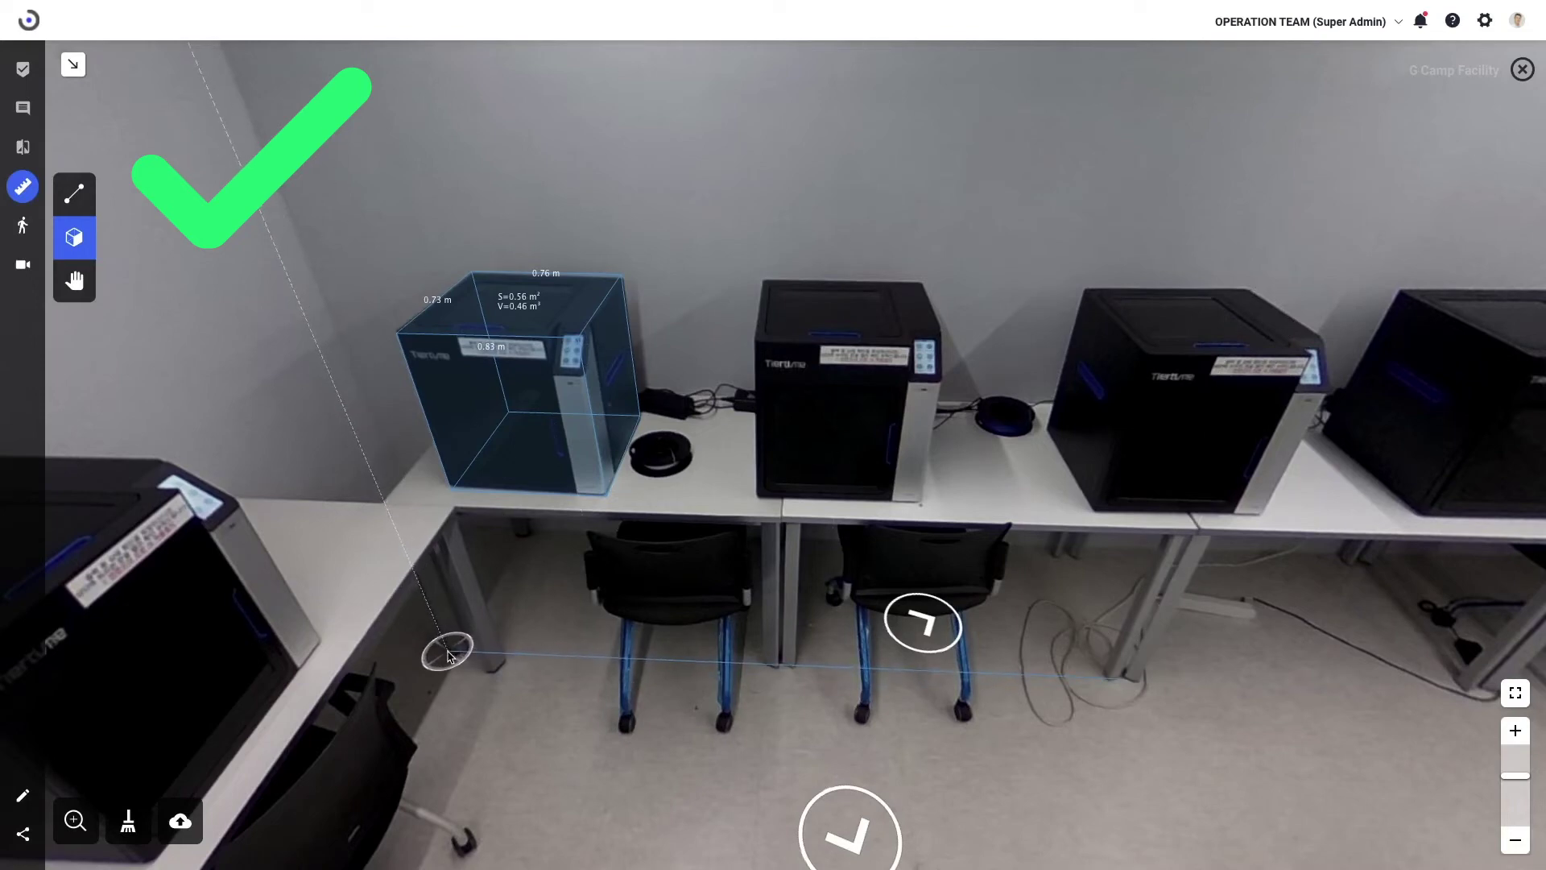
click(448, 654)
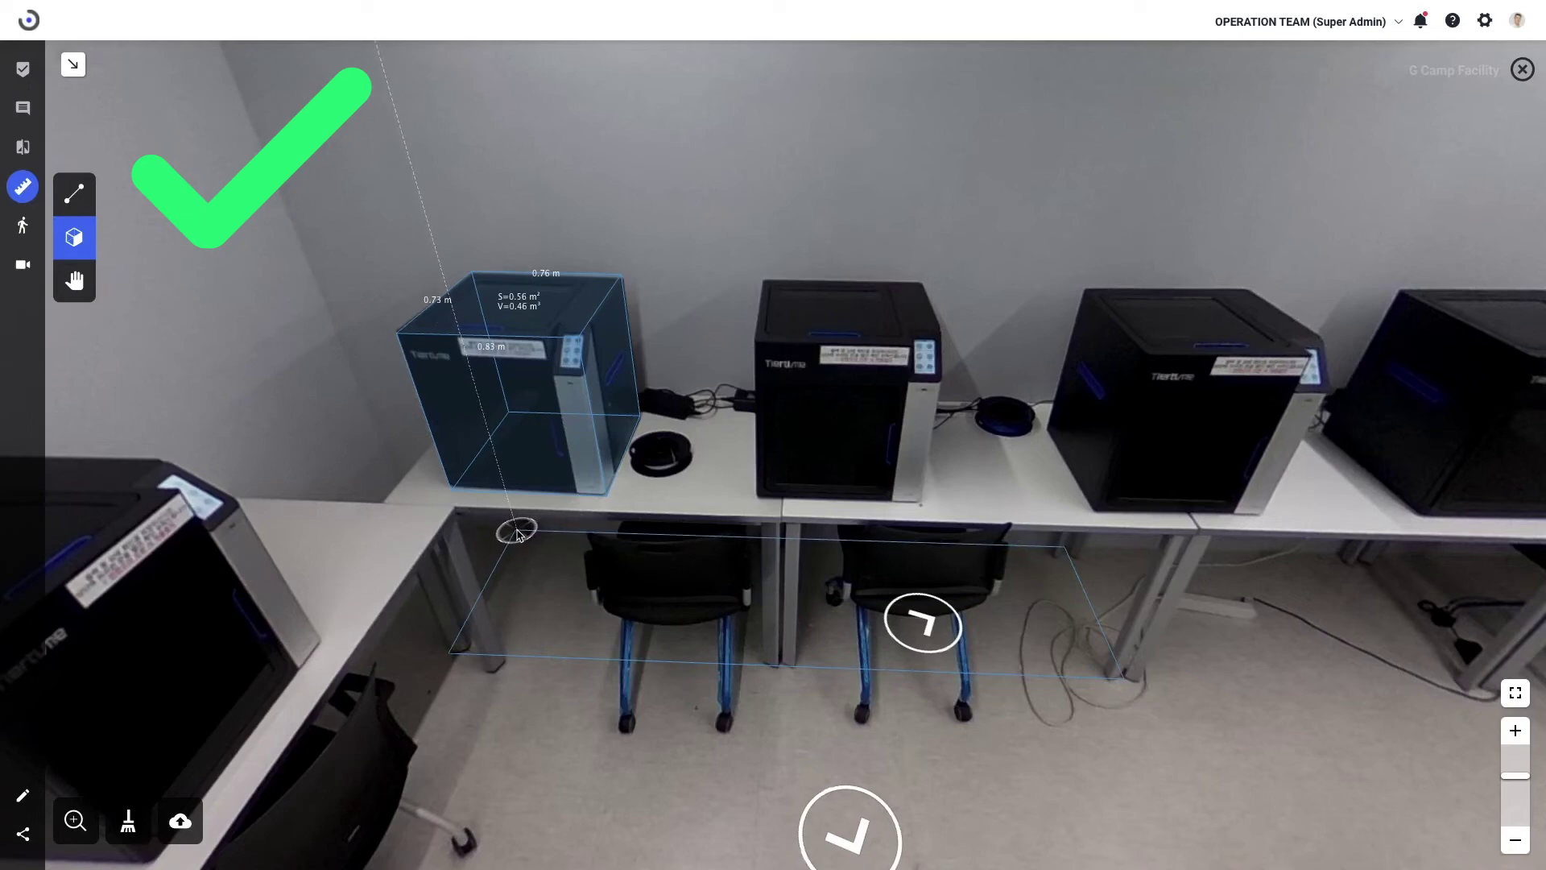
click(517, 533)
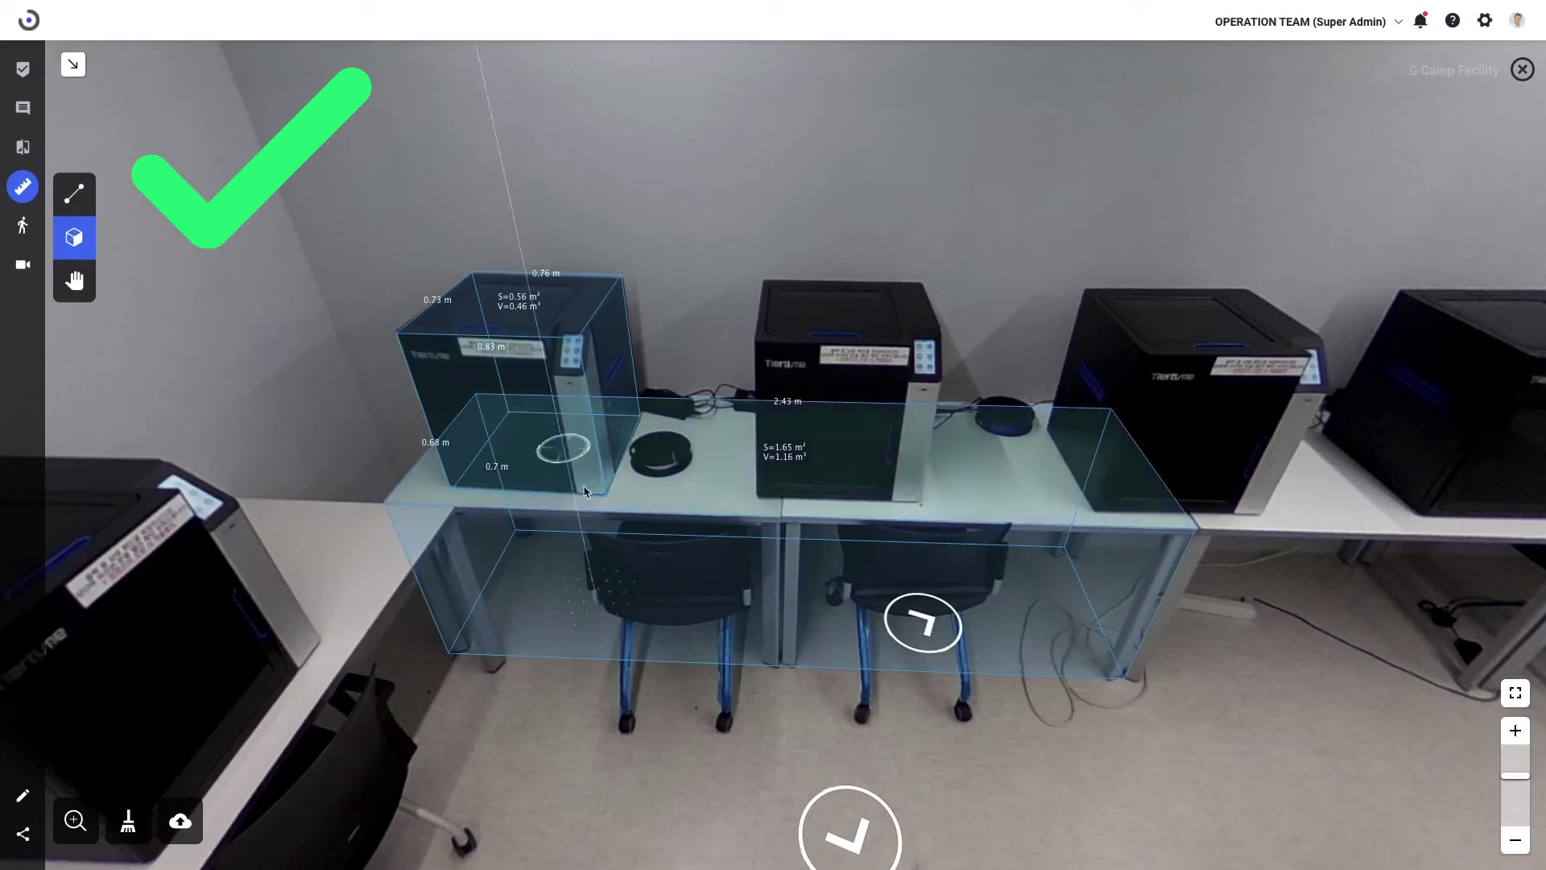
- Build a box object around the second printer on the desk box's top face, about 0.5 by 0.49 m and 0.52 m high
drag(897, 707, 778, 760)
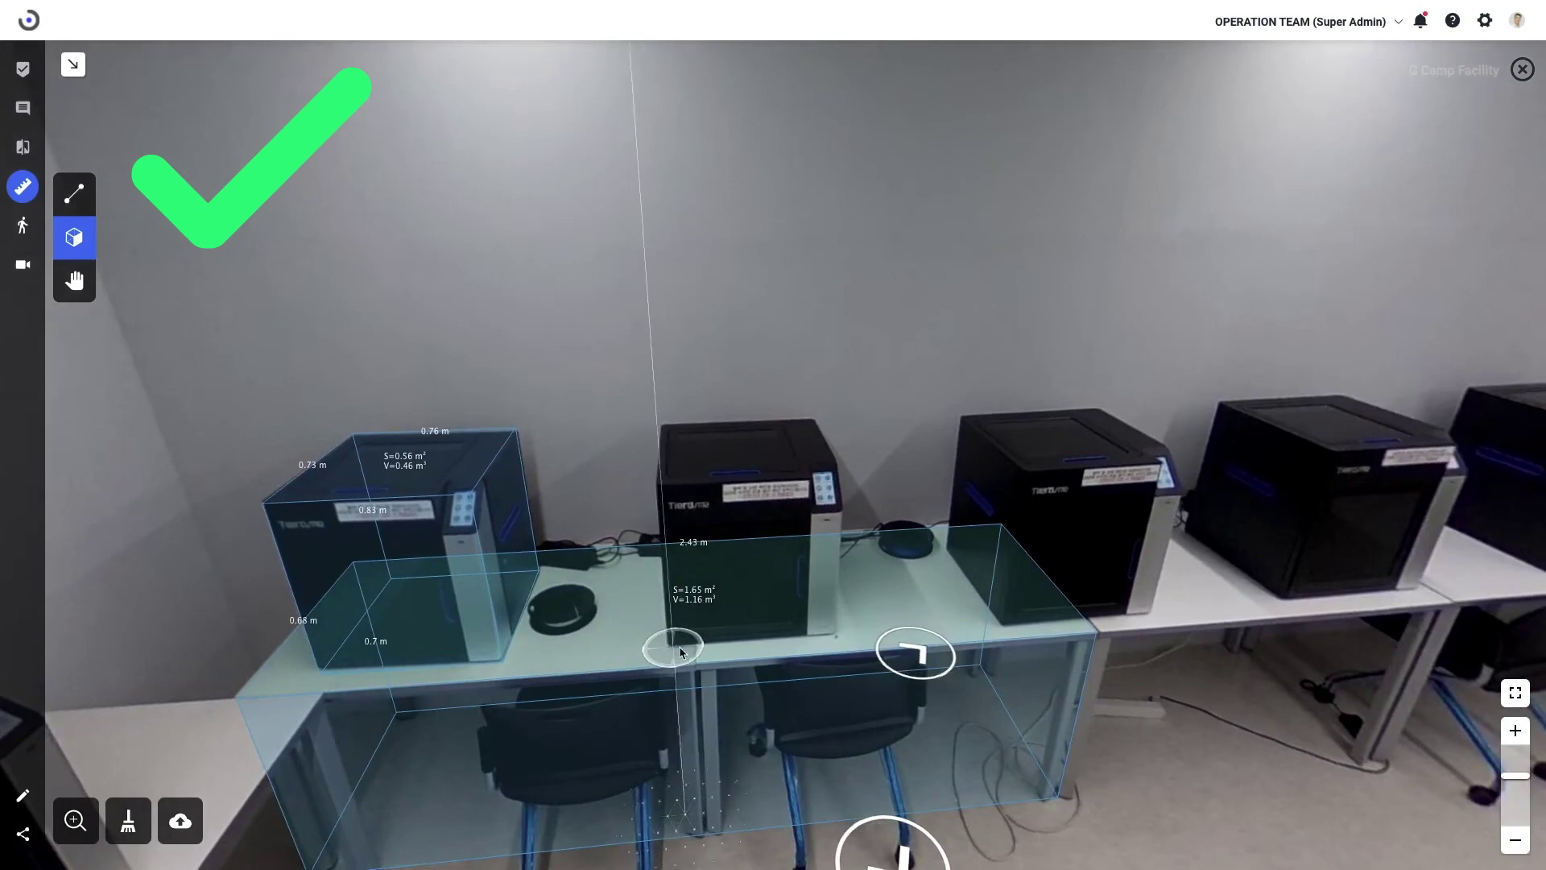
click(835, 634)
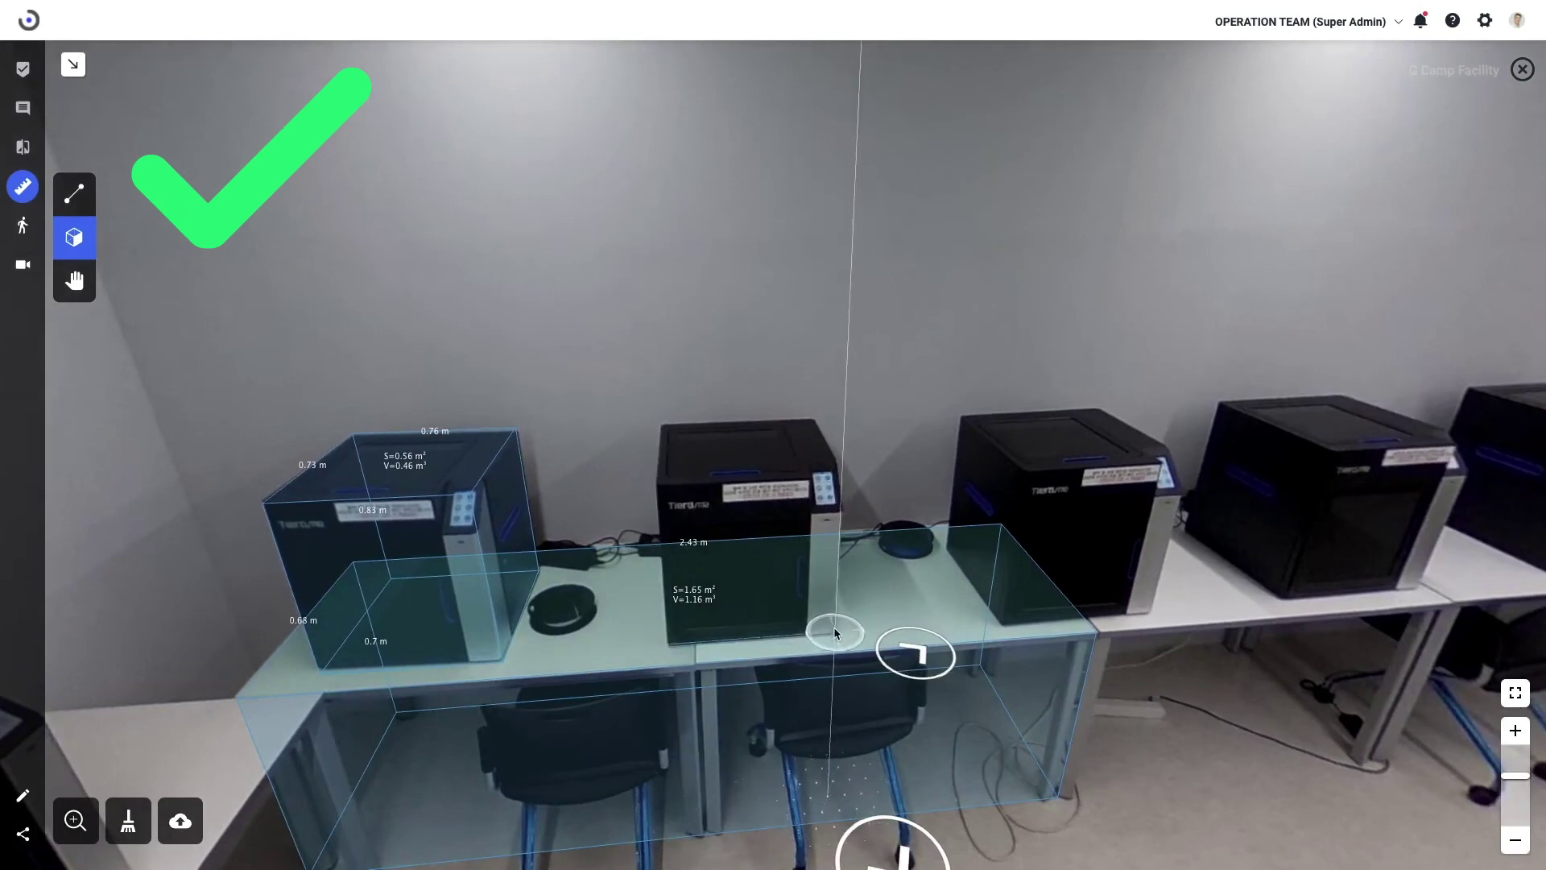
click(811, 553)
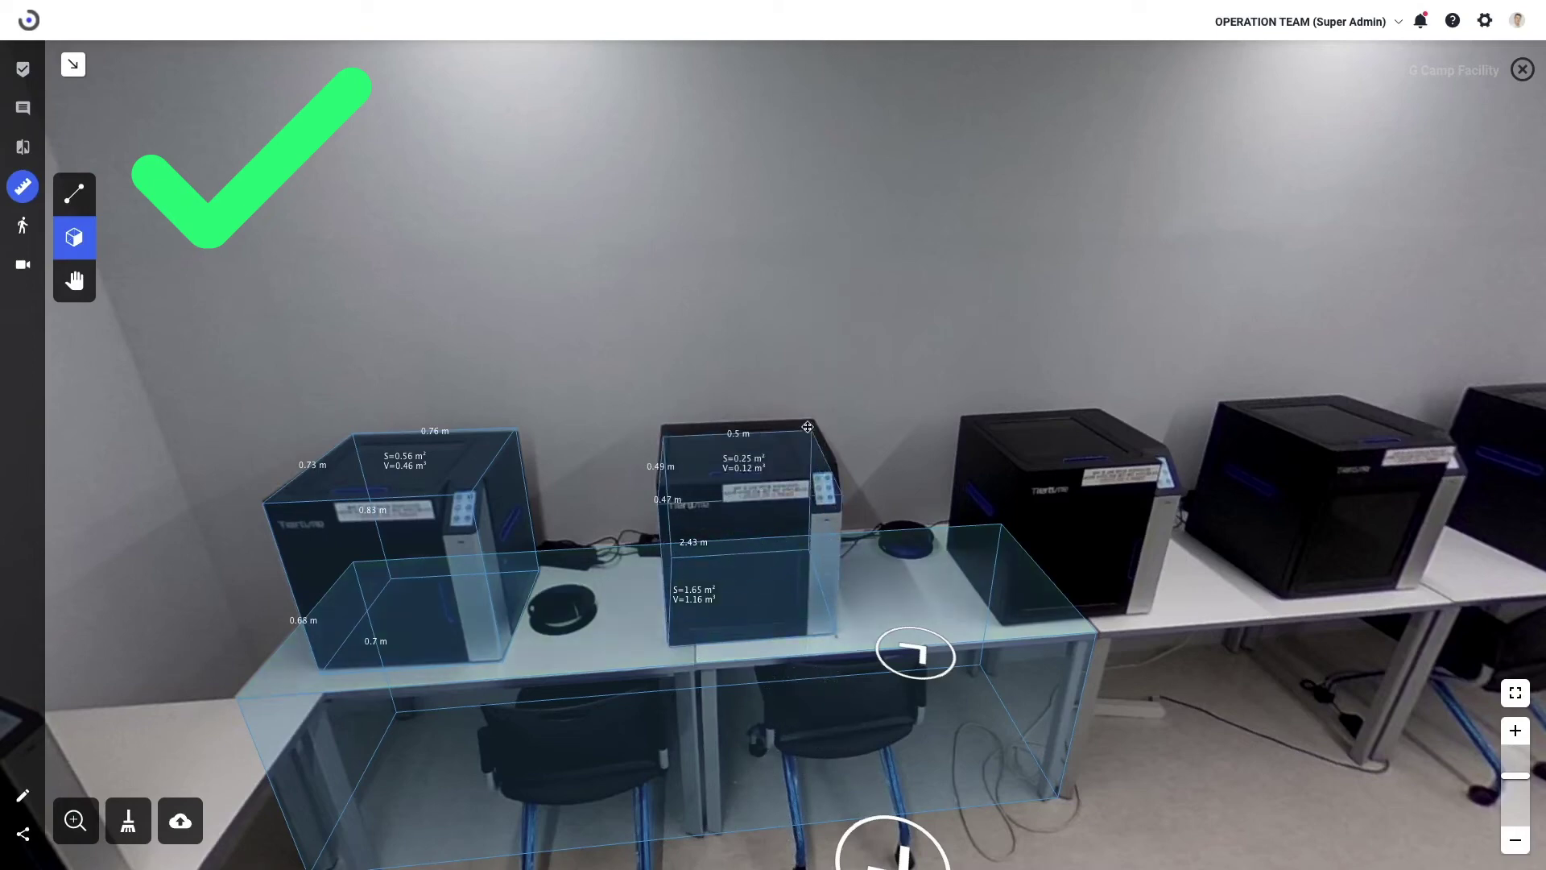
click(807, 421)
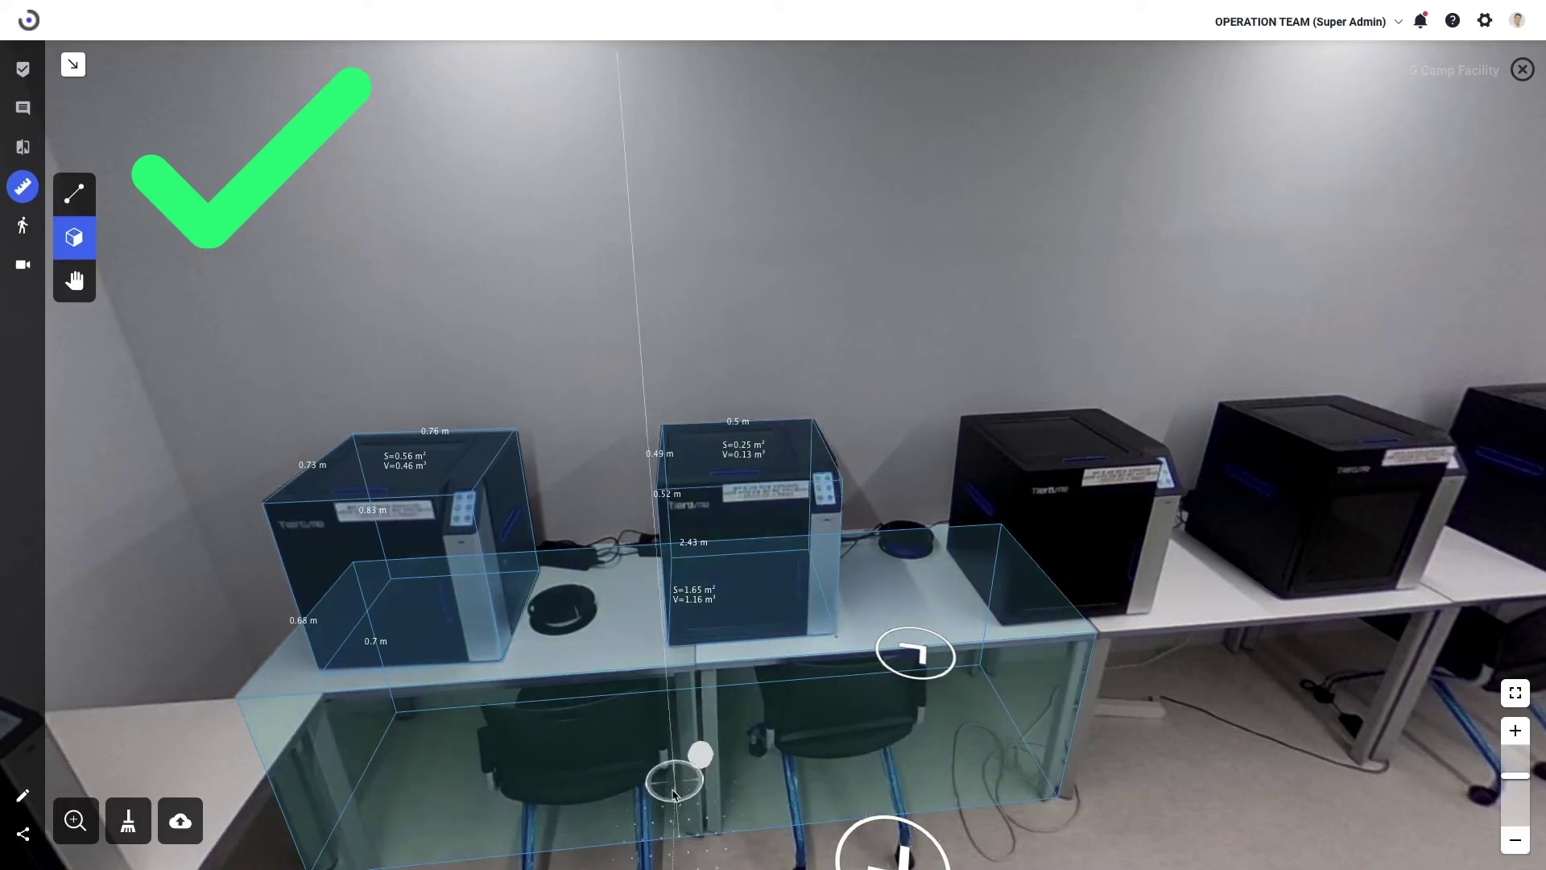
- Select the desk box beneath the first two printers and delete it
drag(766, 835, 778, 697)
click(778, 697)
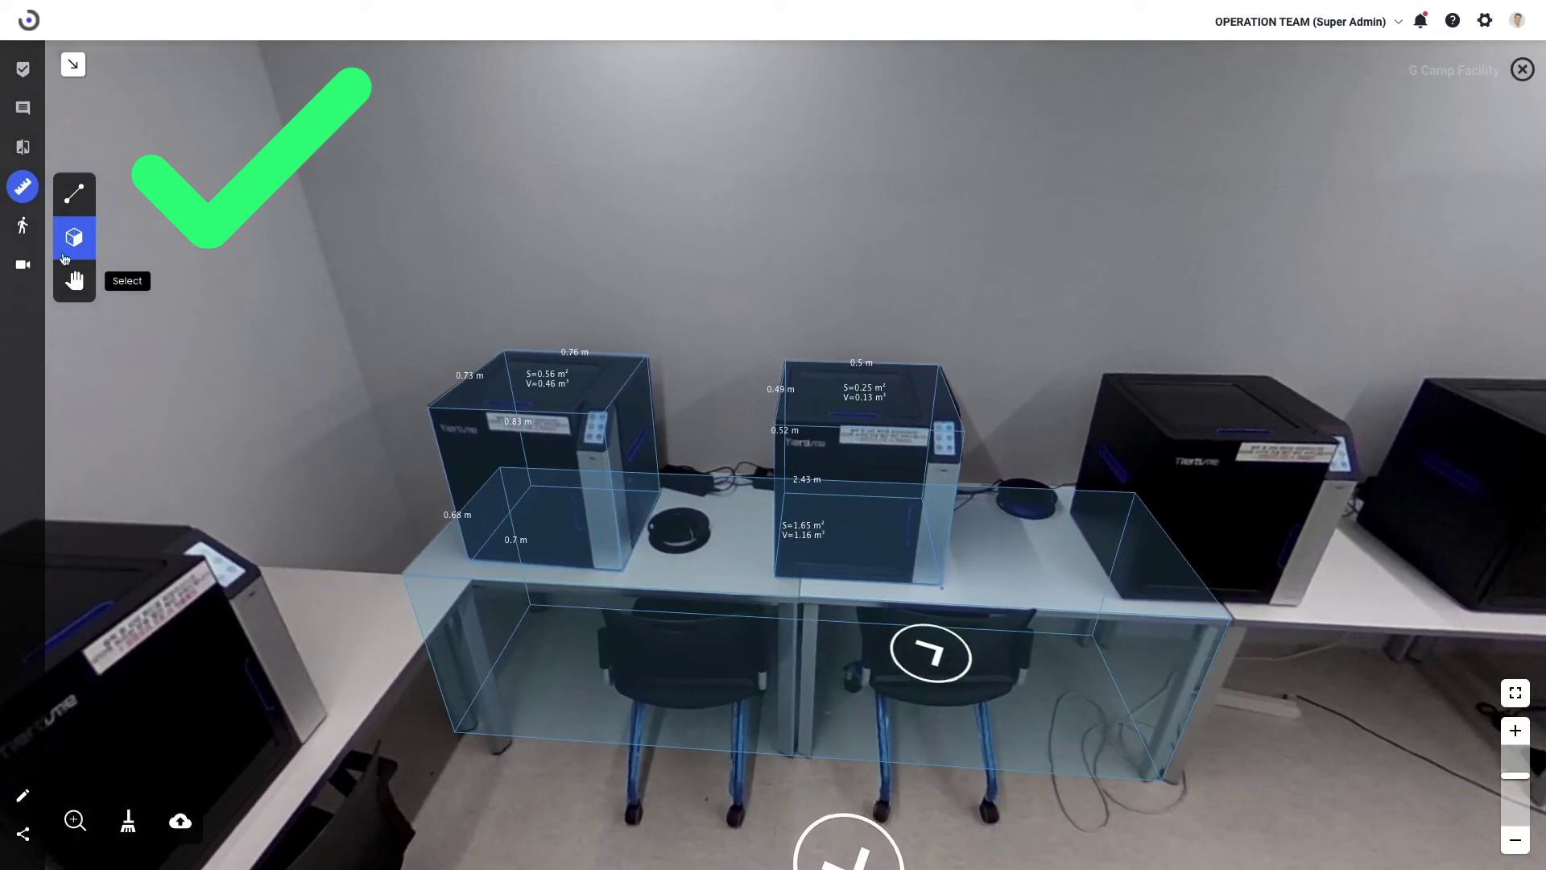
click(74, 280)
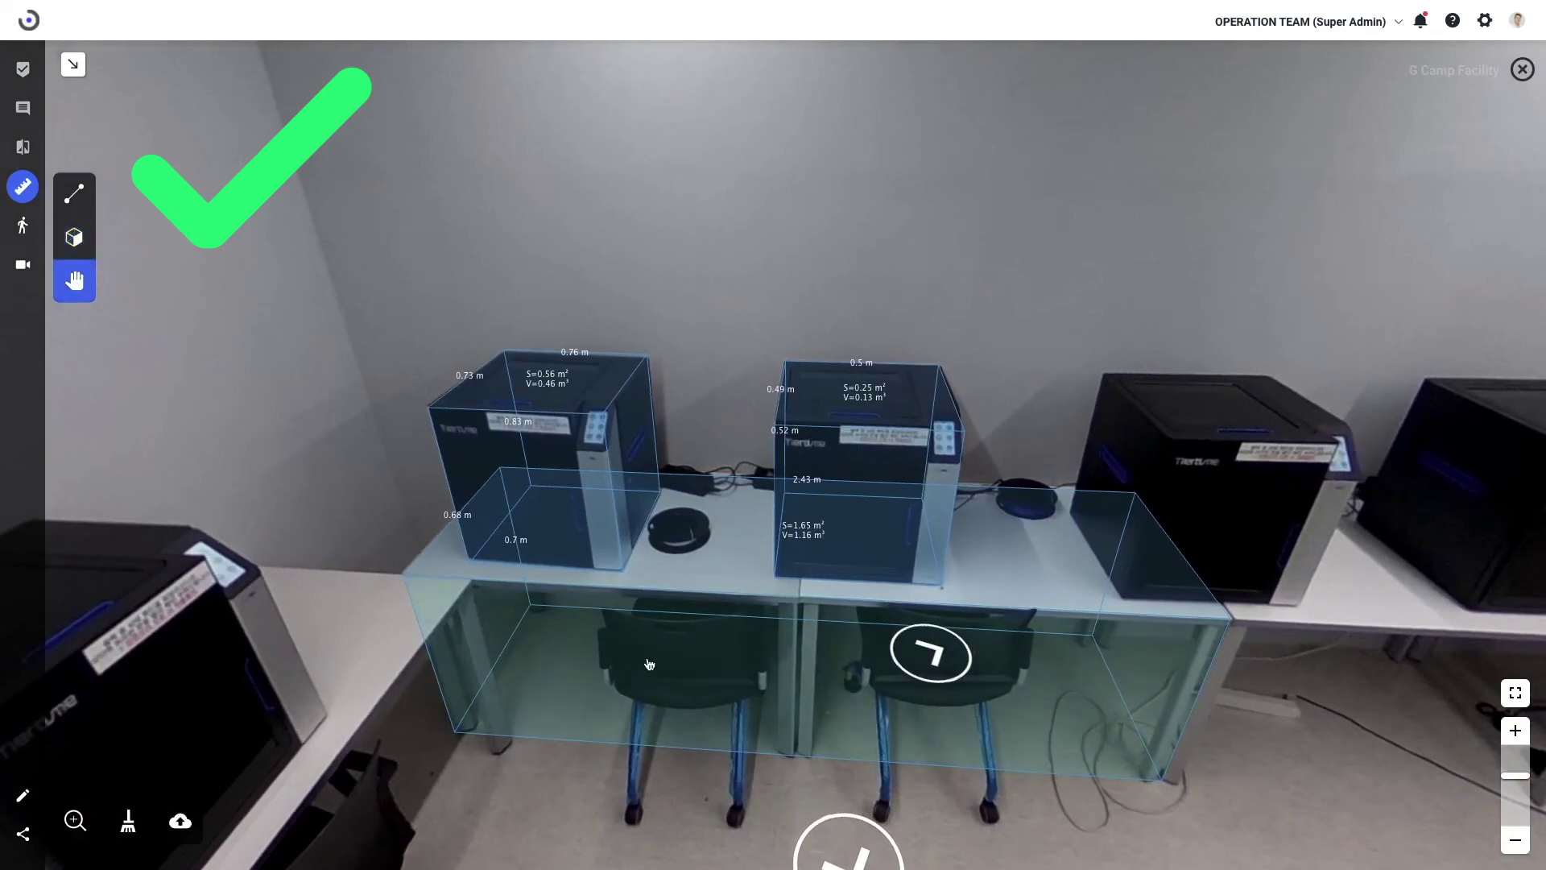
click(652, 665)
click(772, 822)
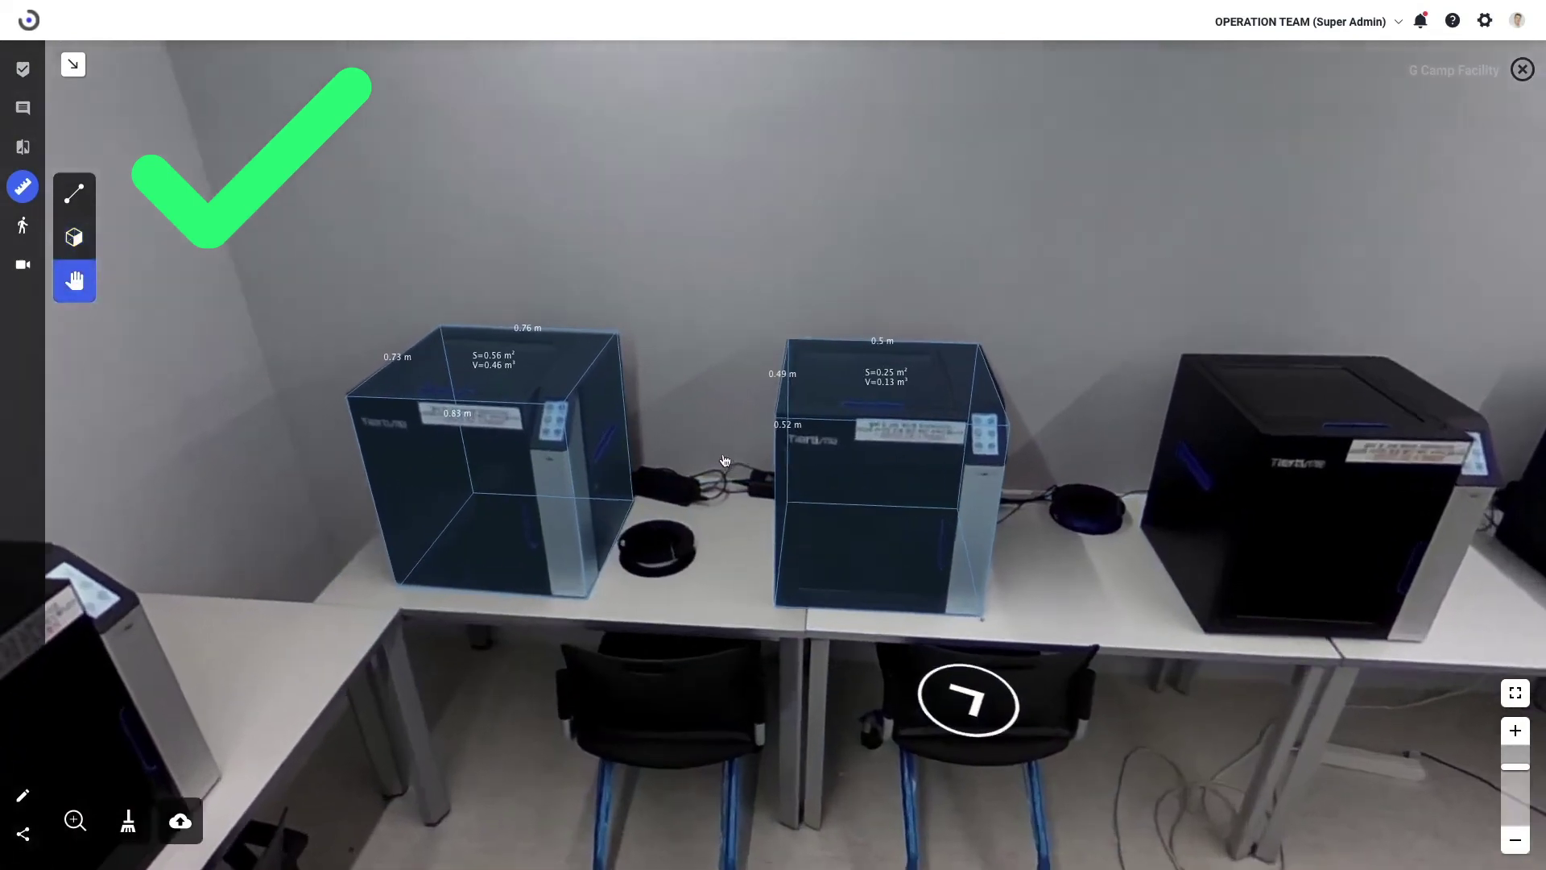
- Build a box object from the floor over the adjoining desk section under the third printer, about 2.43 by 0.68 m and 0.7 m high
scroll(704, 506, up, 3)
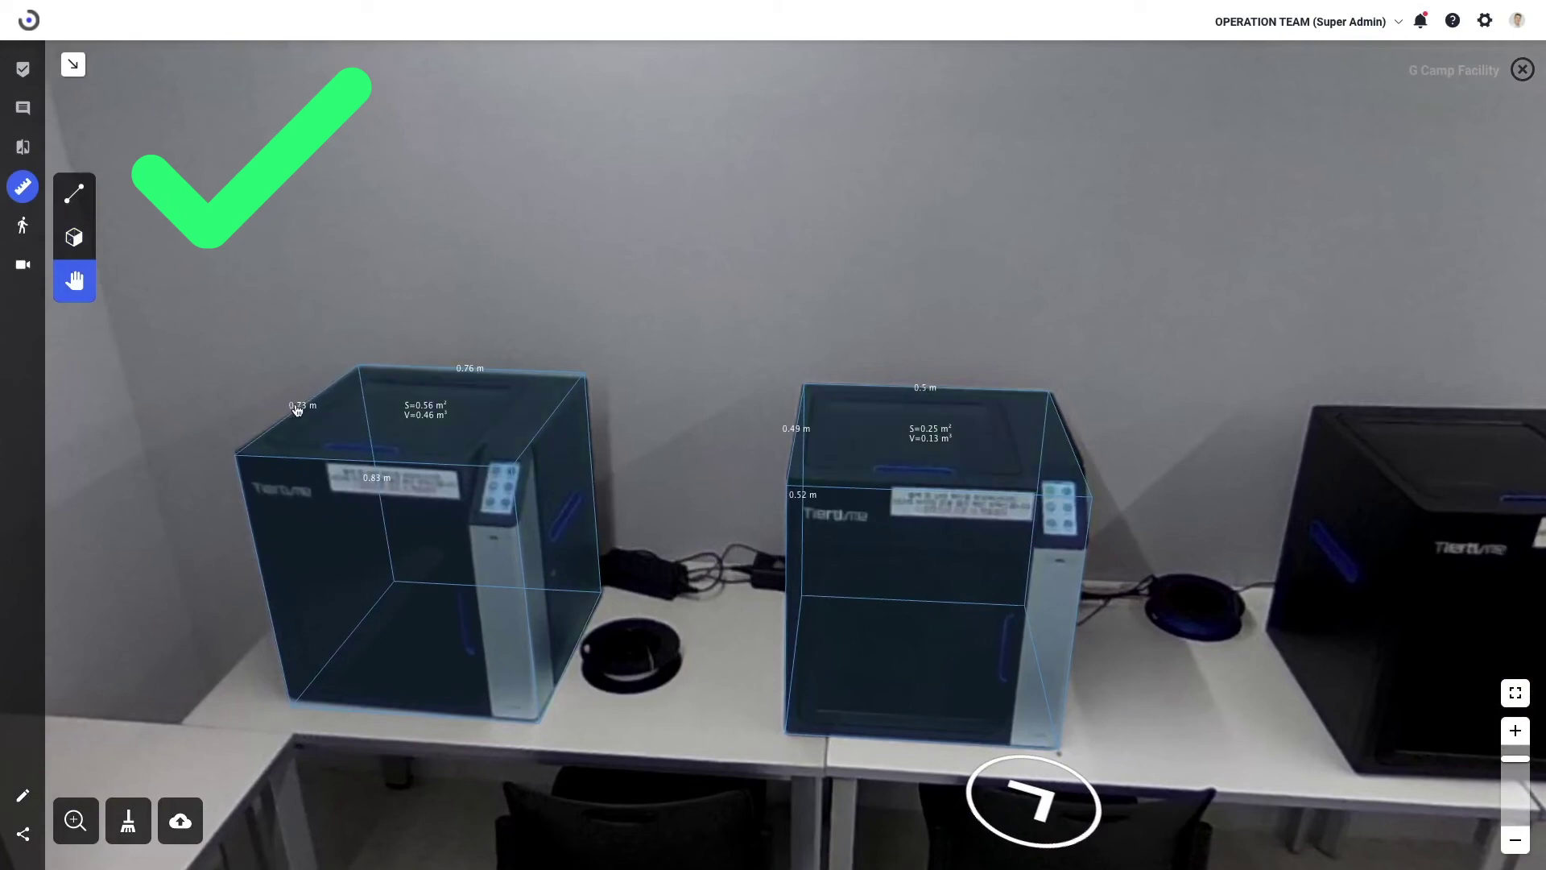
scroll(693, 604, down, 2)
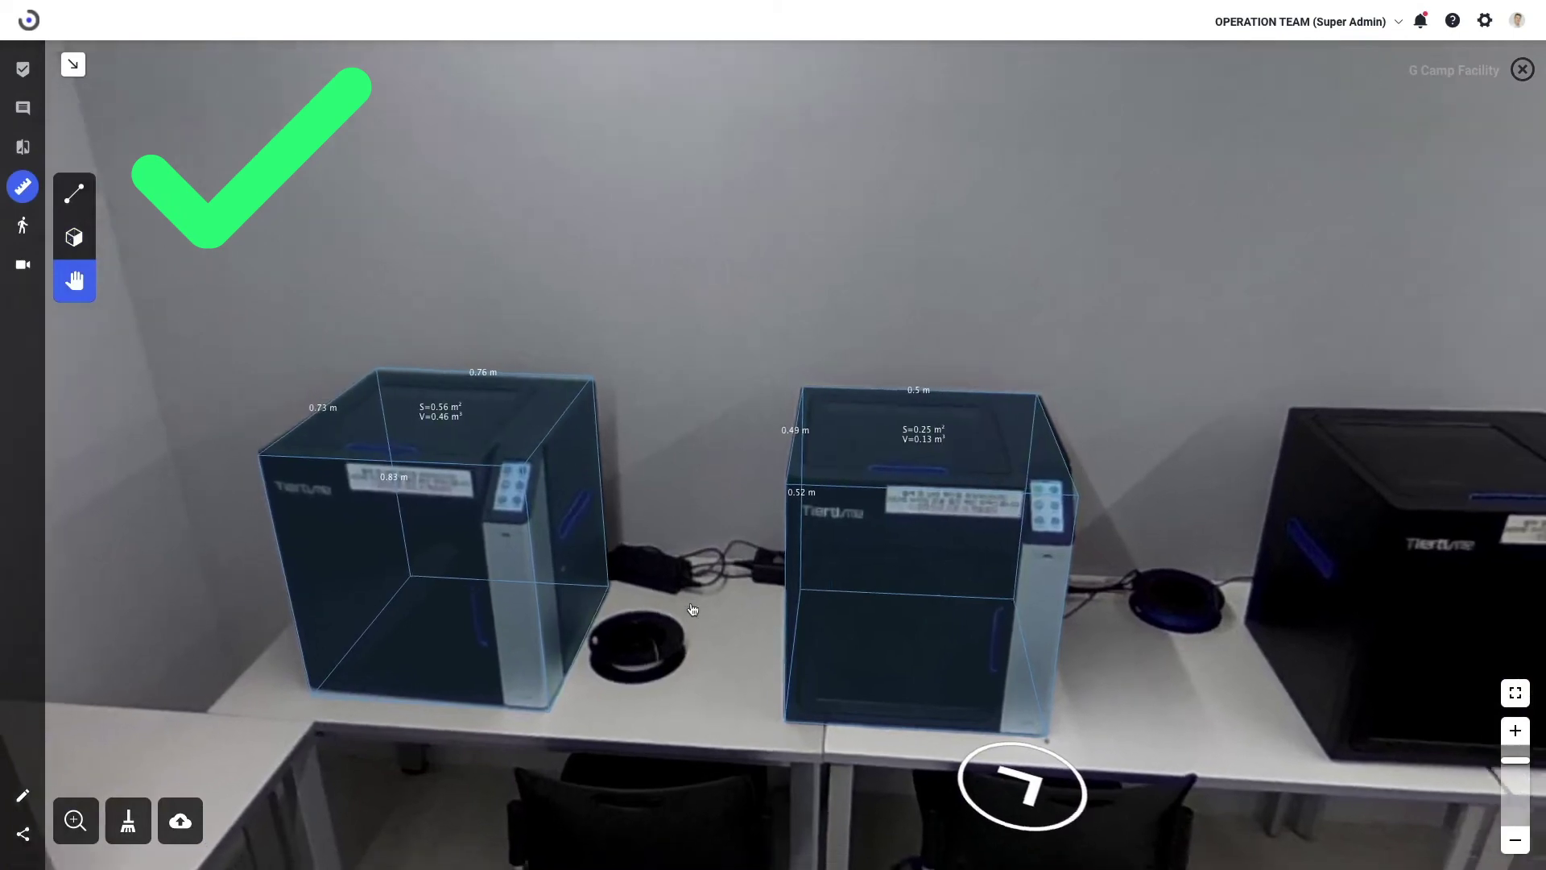
drag(693, 604, 352, 597)
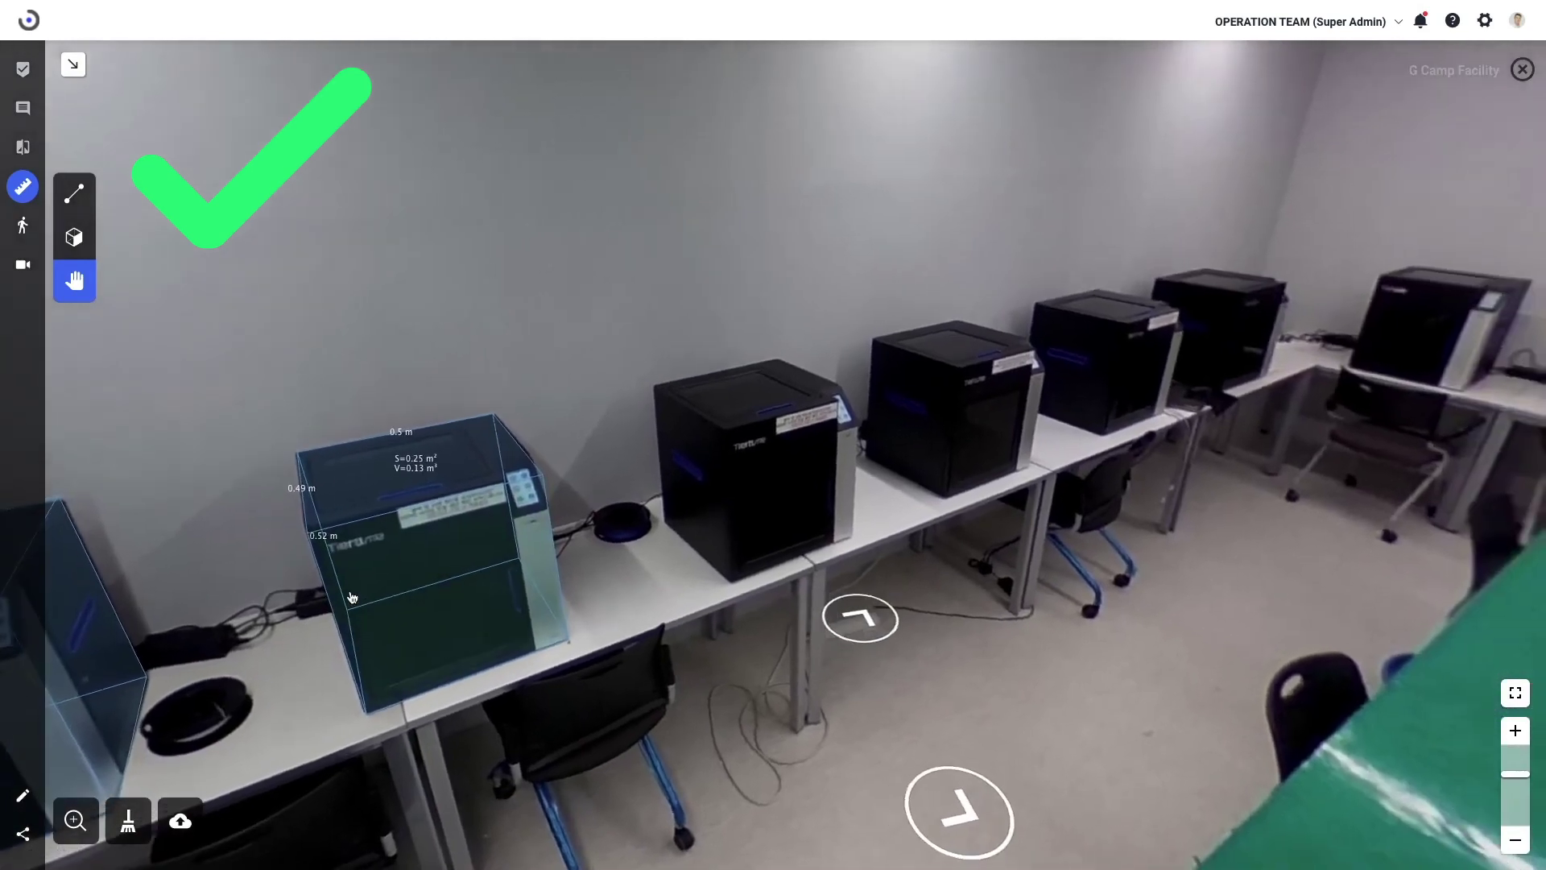
click(352, 598)
scroll(352, 598, down, 3)
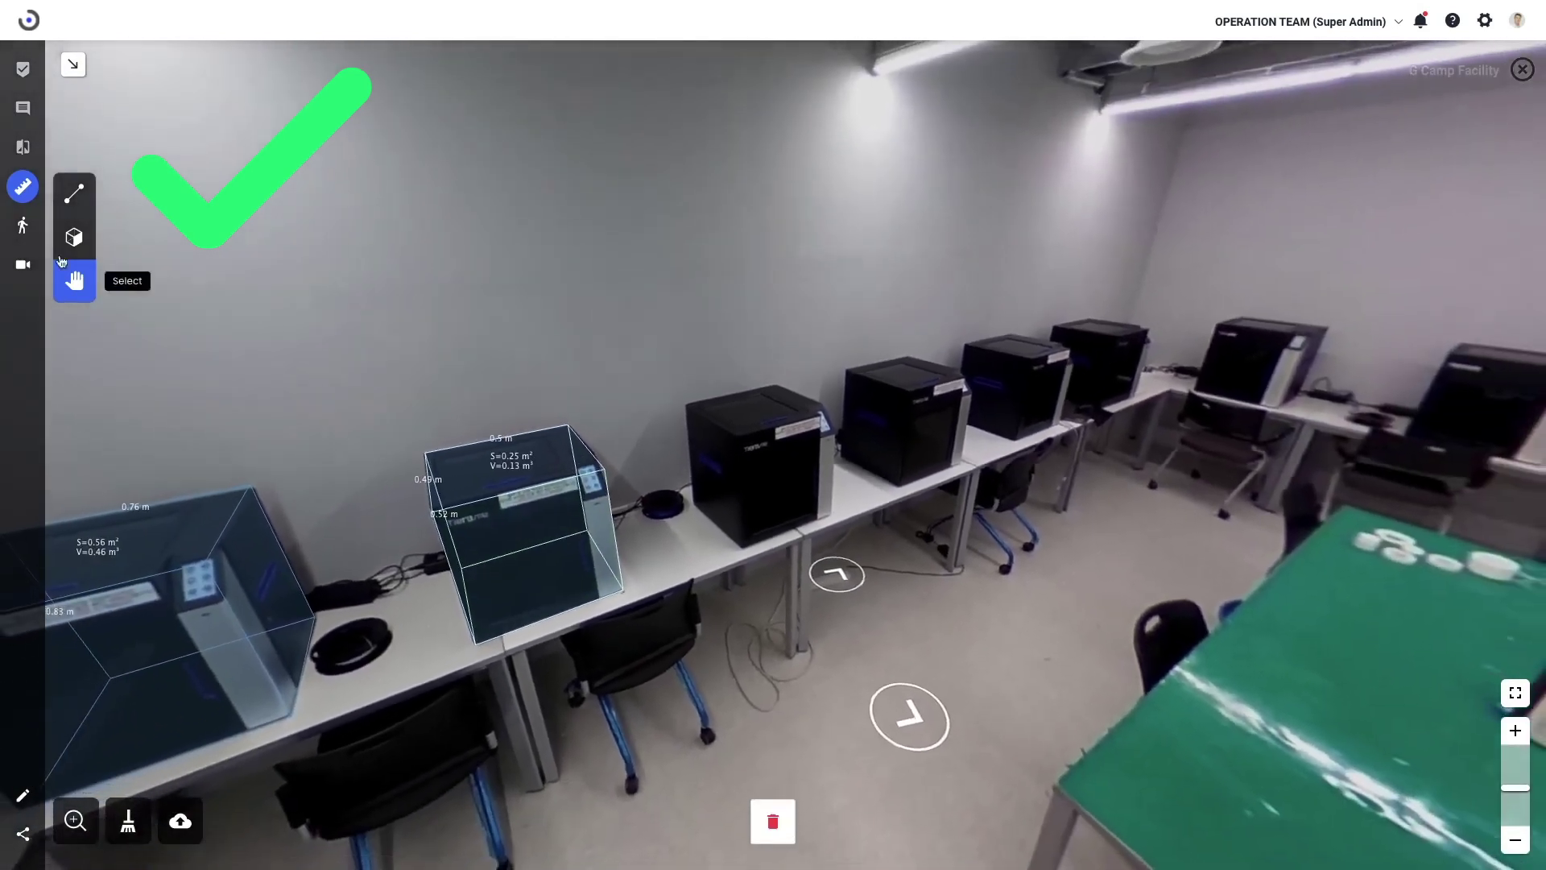
click(74, 237)
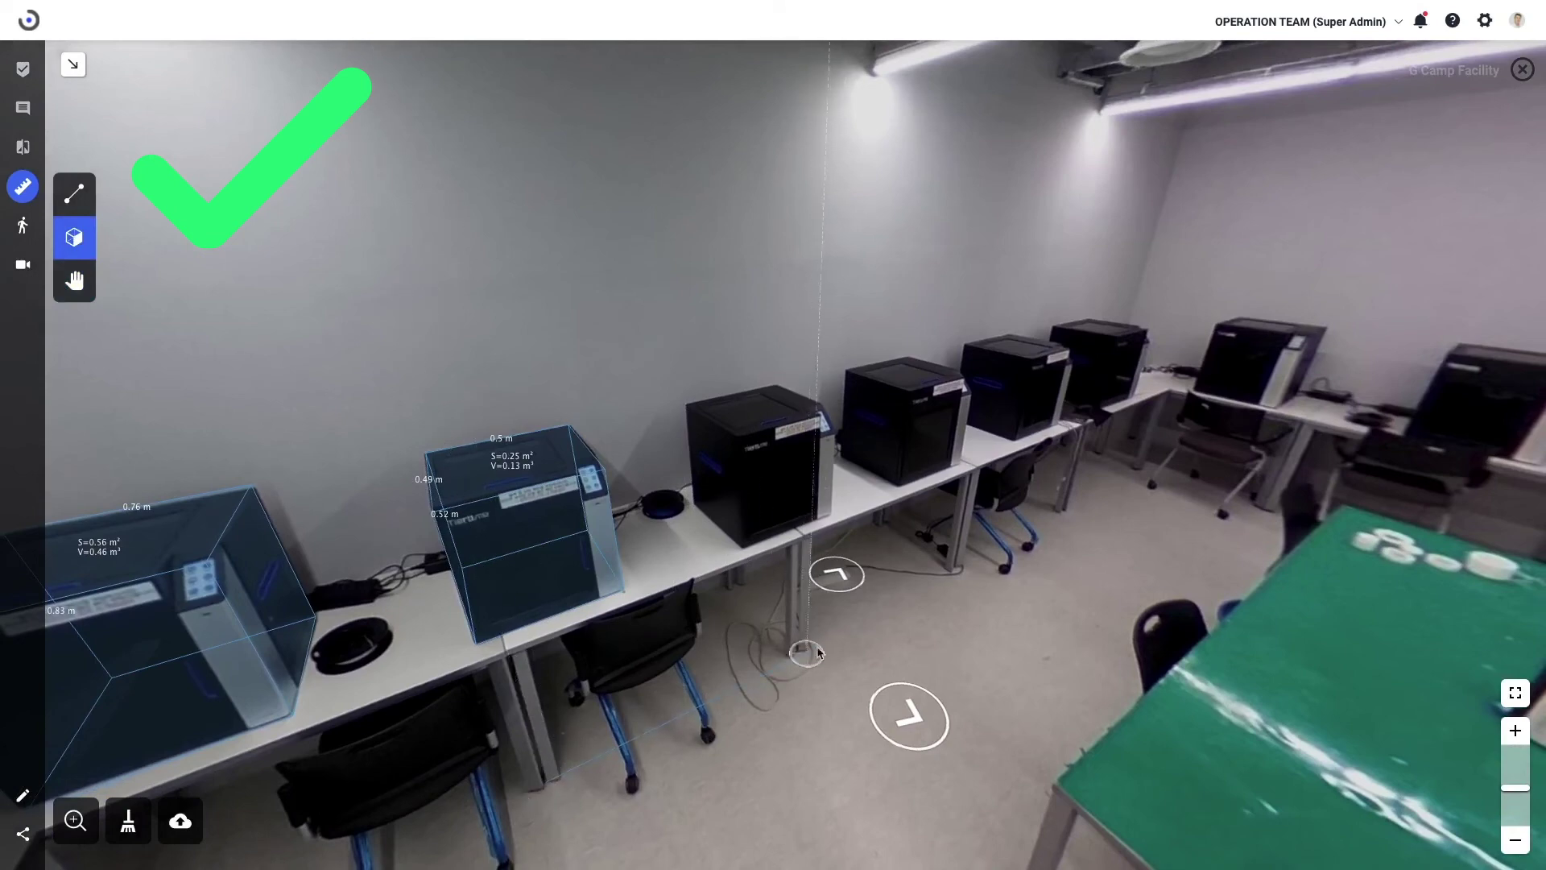
click(959, 572)
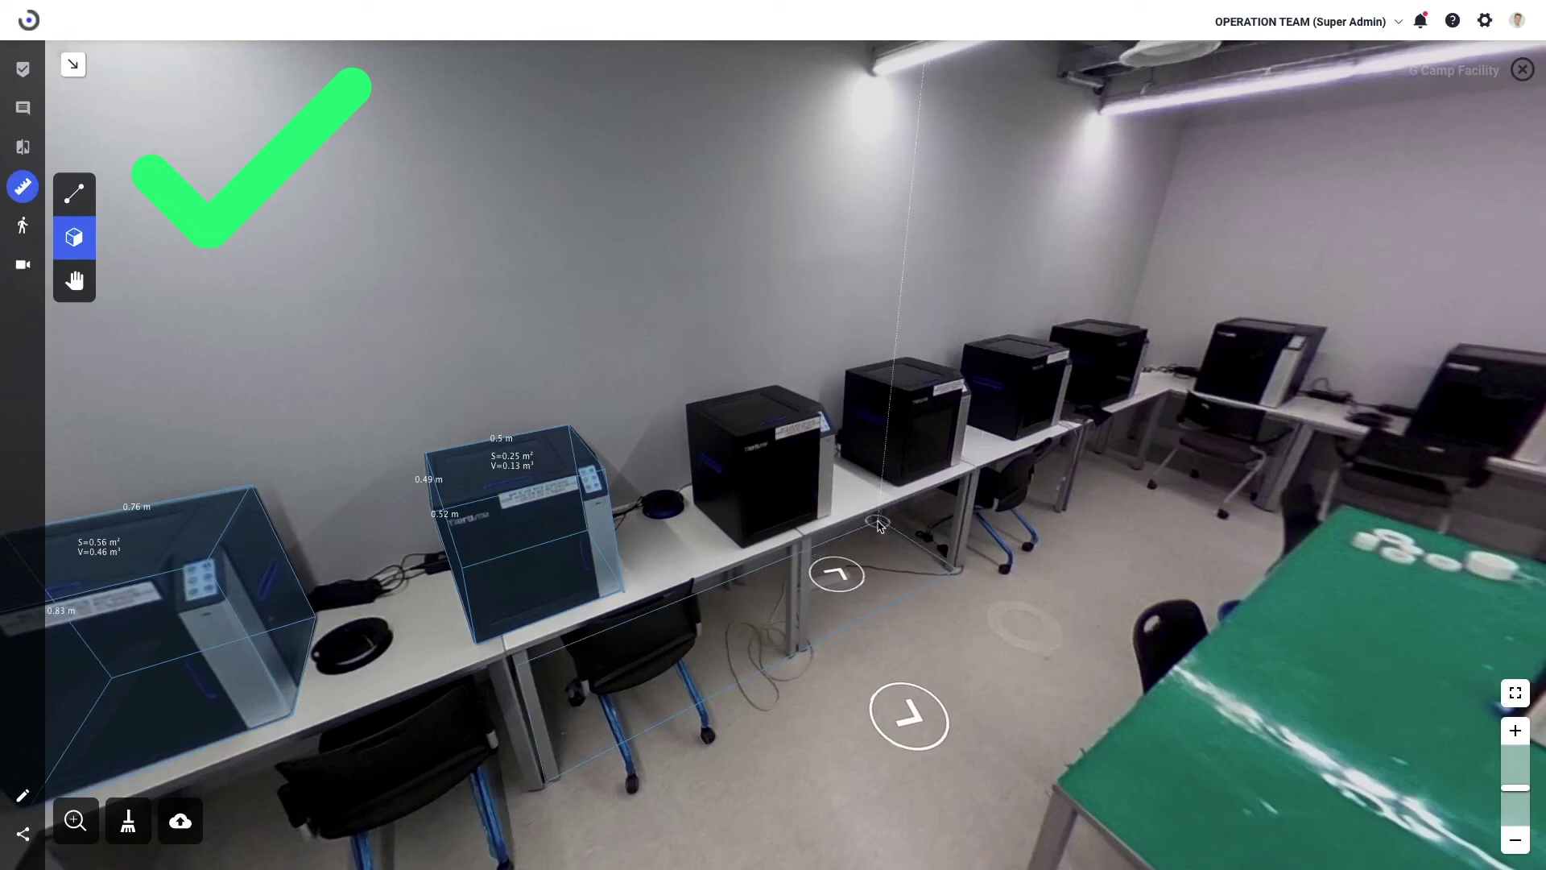
click(879, 525)
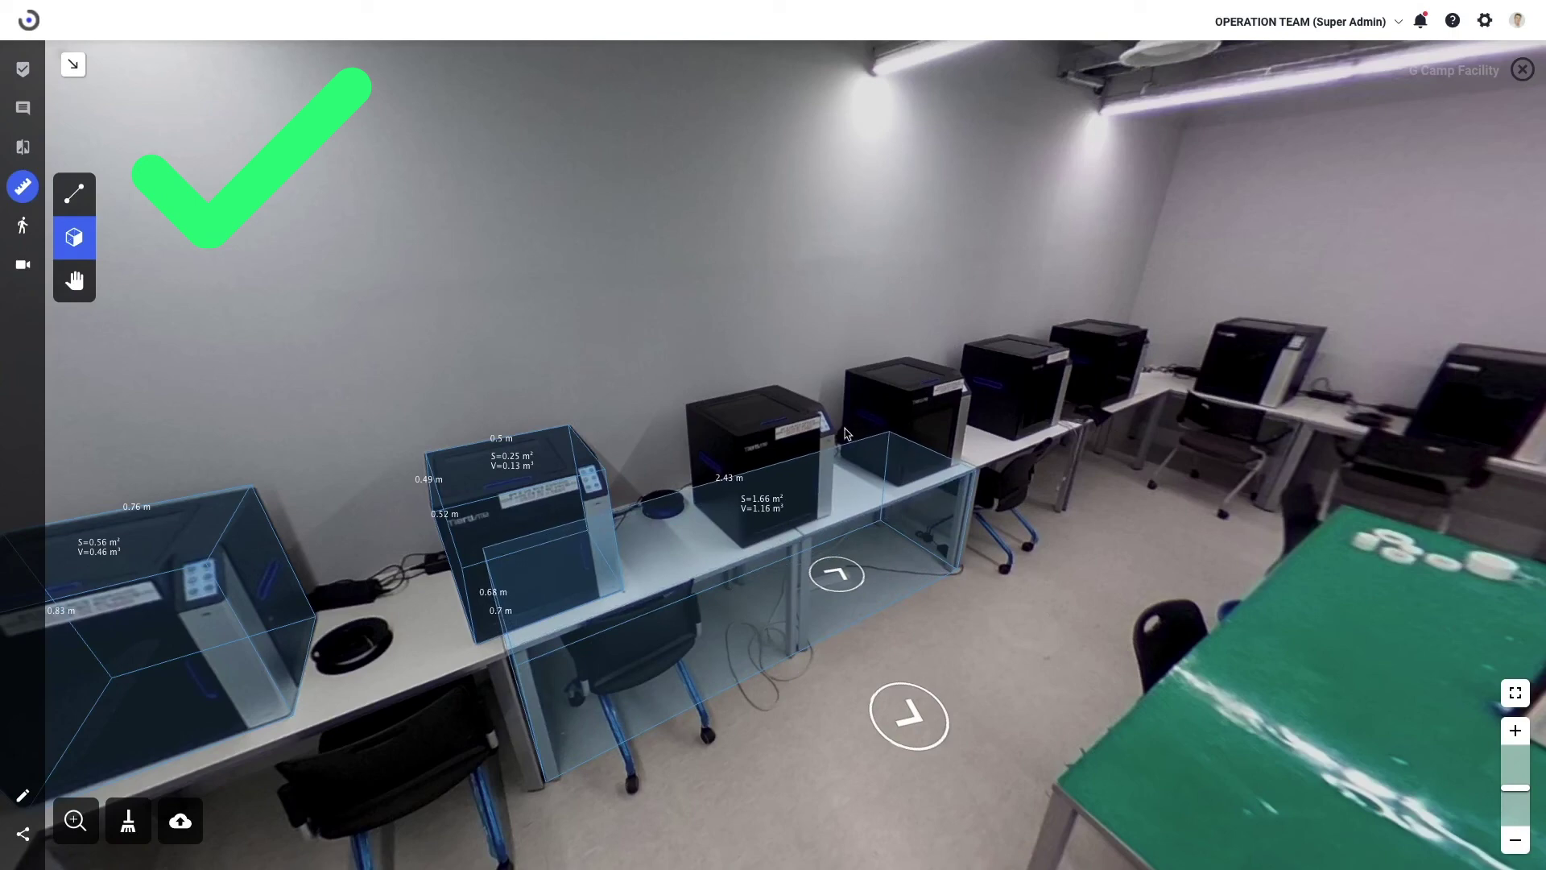
- Build a box object around the third printer on the adjoining desk box's top face, about 0.5 by 0.46 m
scroll(797, 731, up, 3)
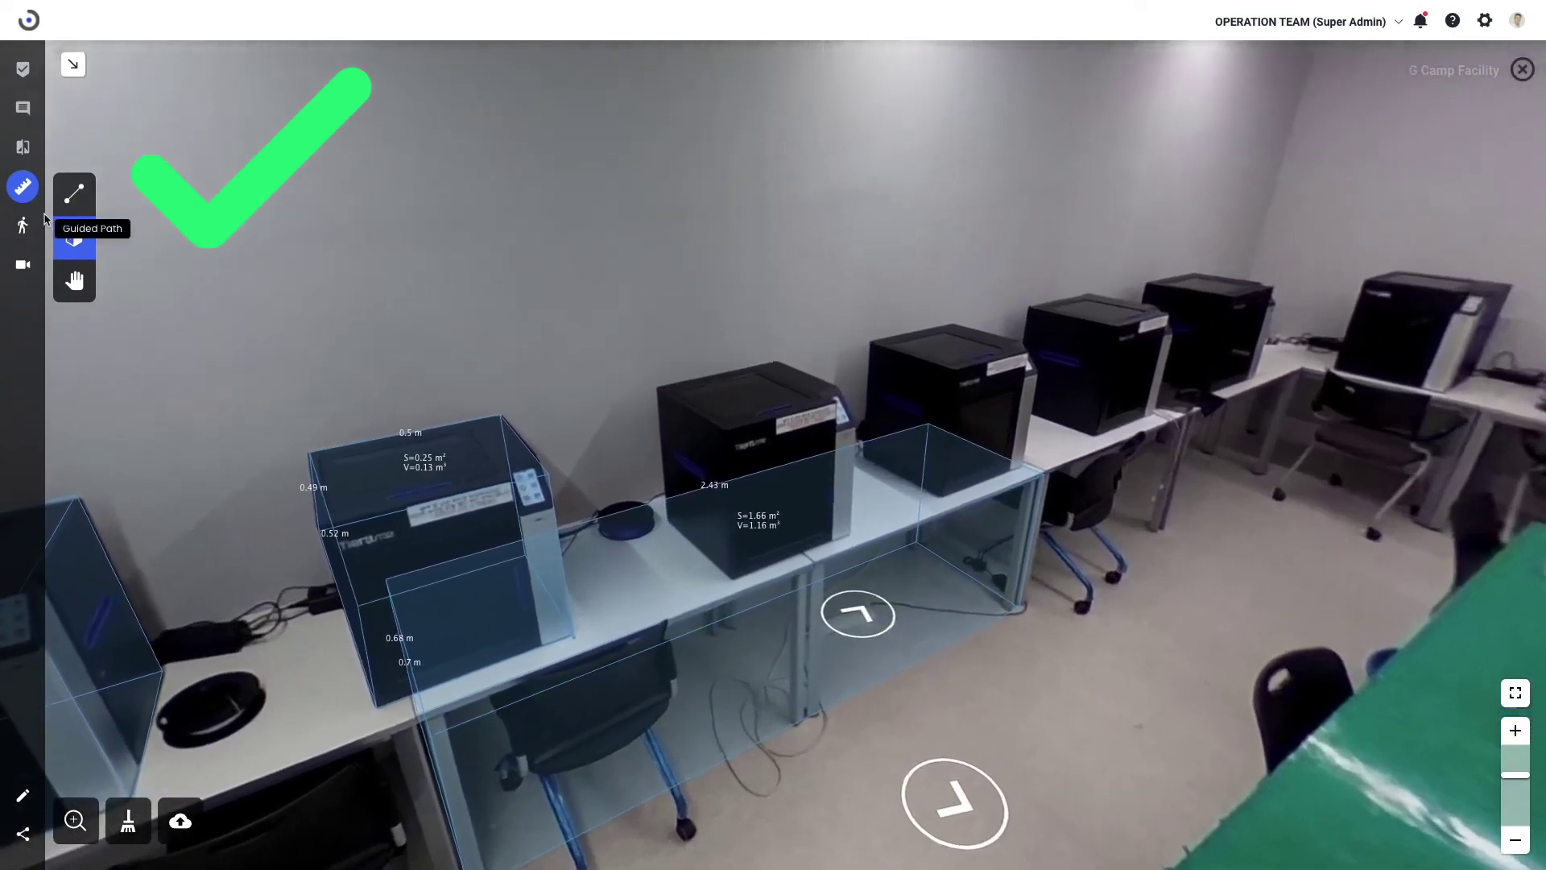
click(75, 238)
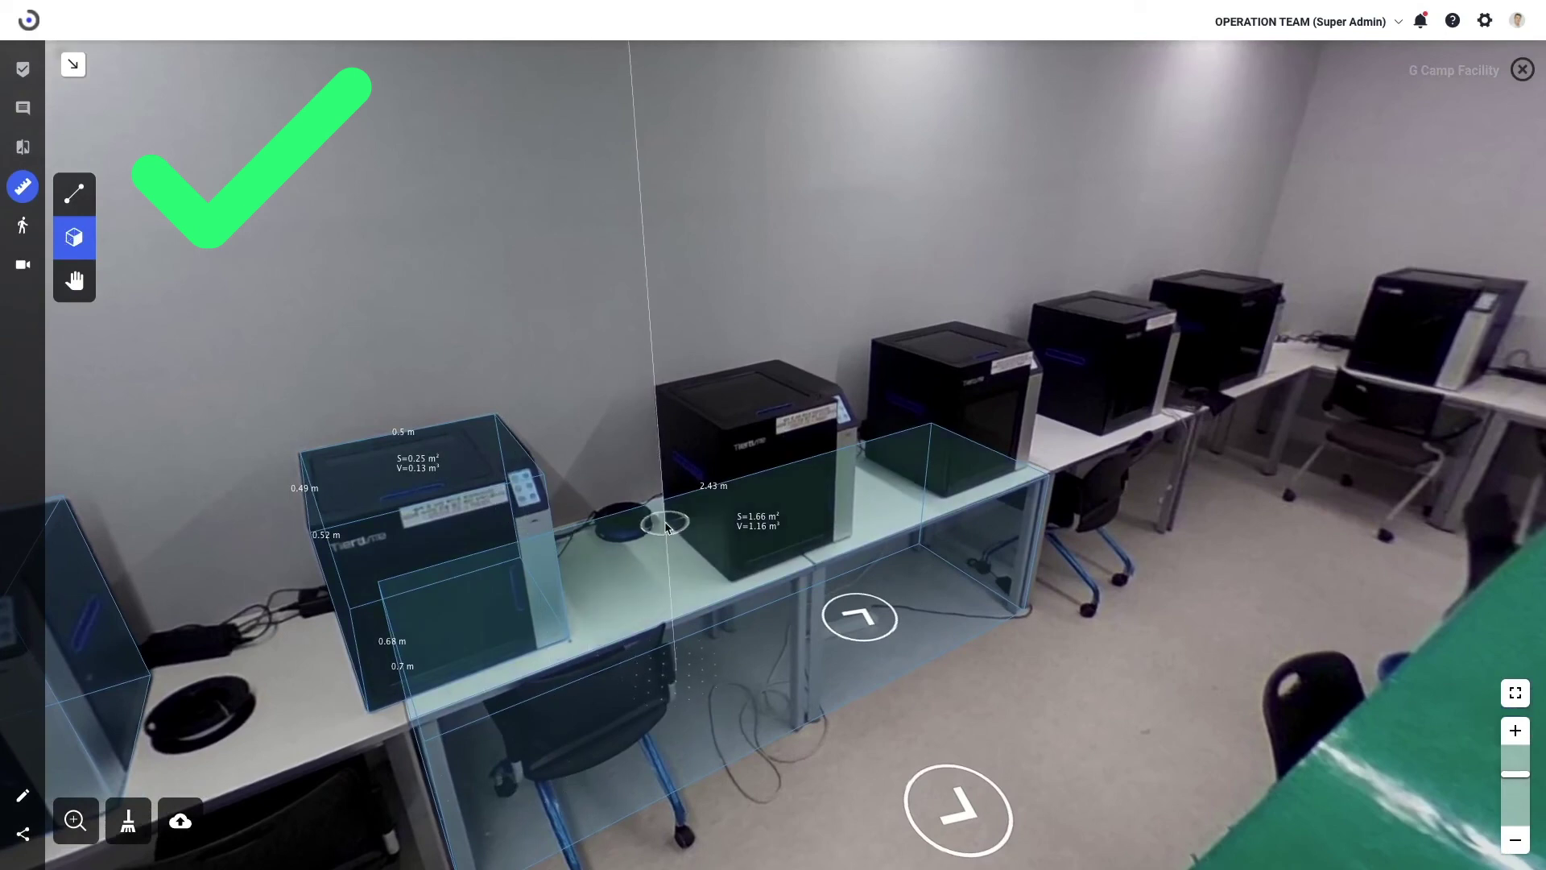
click(734, 586)
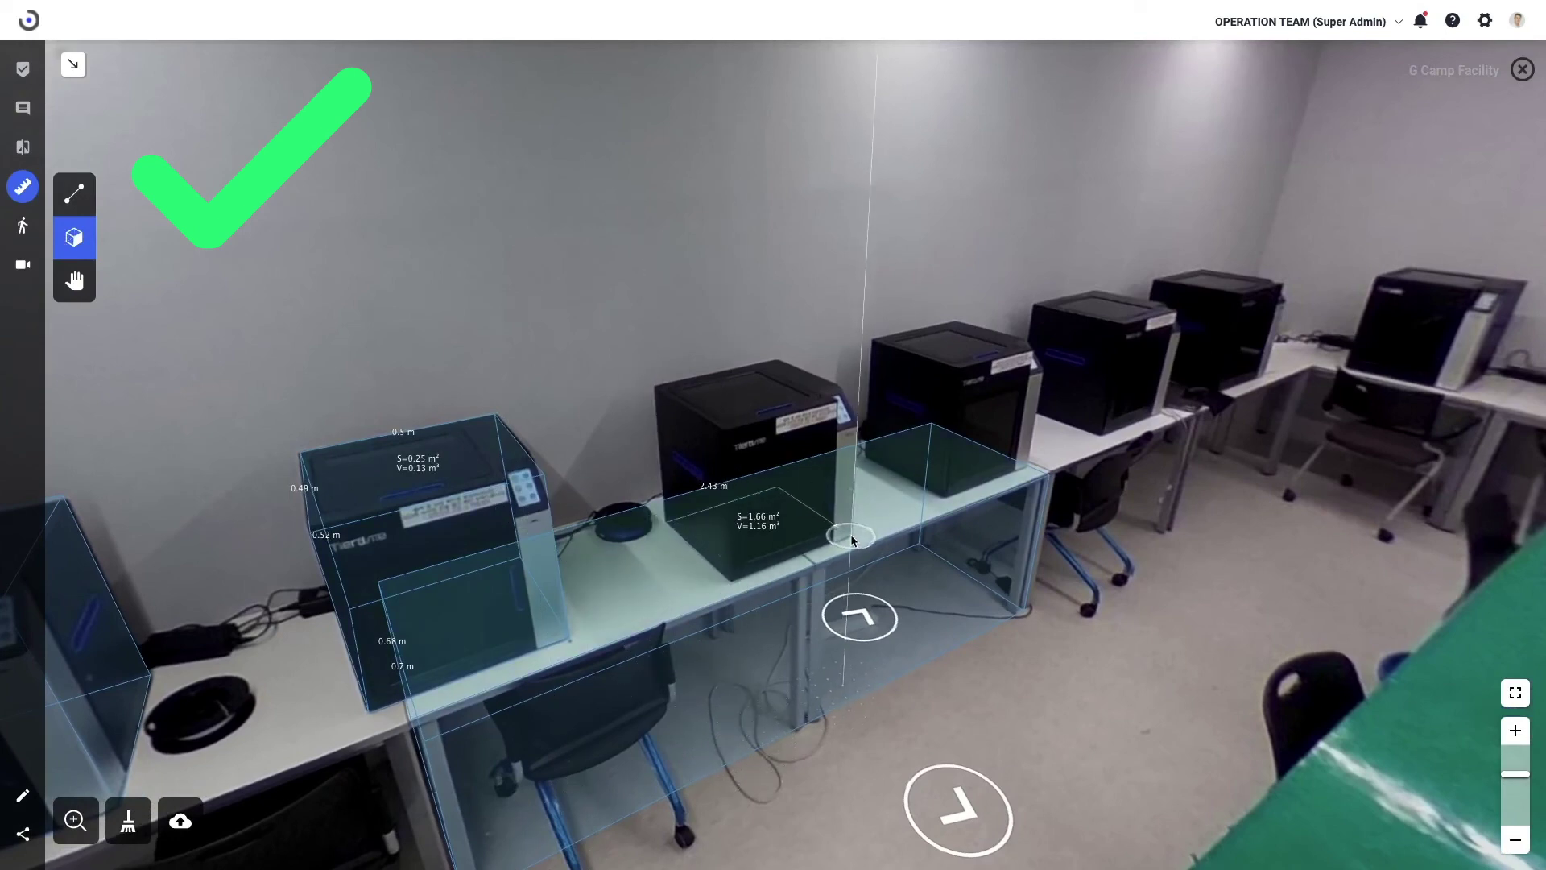
click(852, 539)
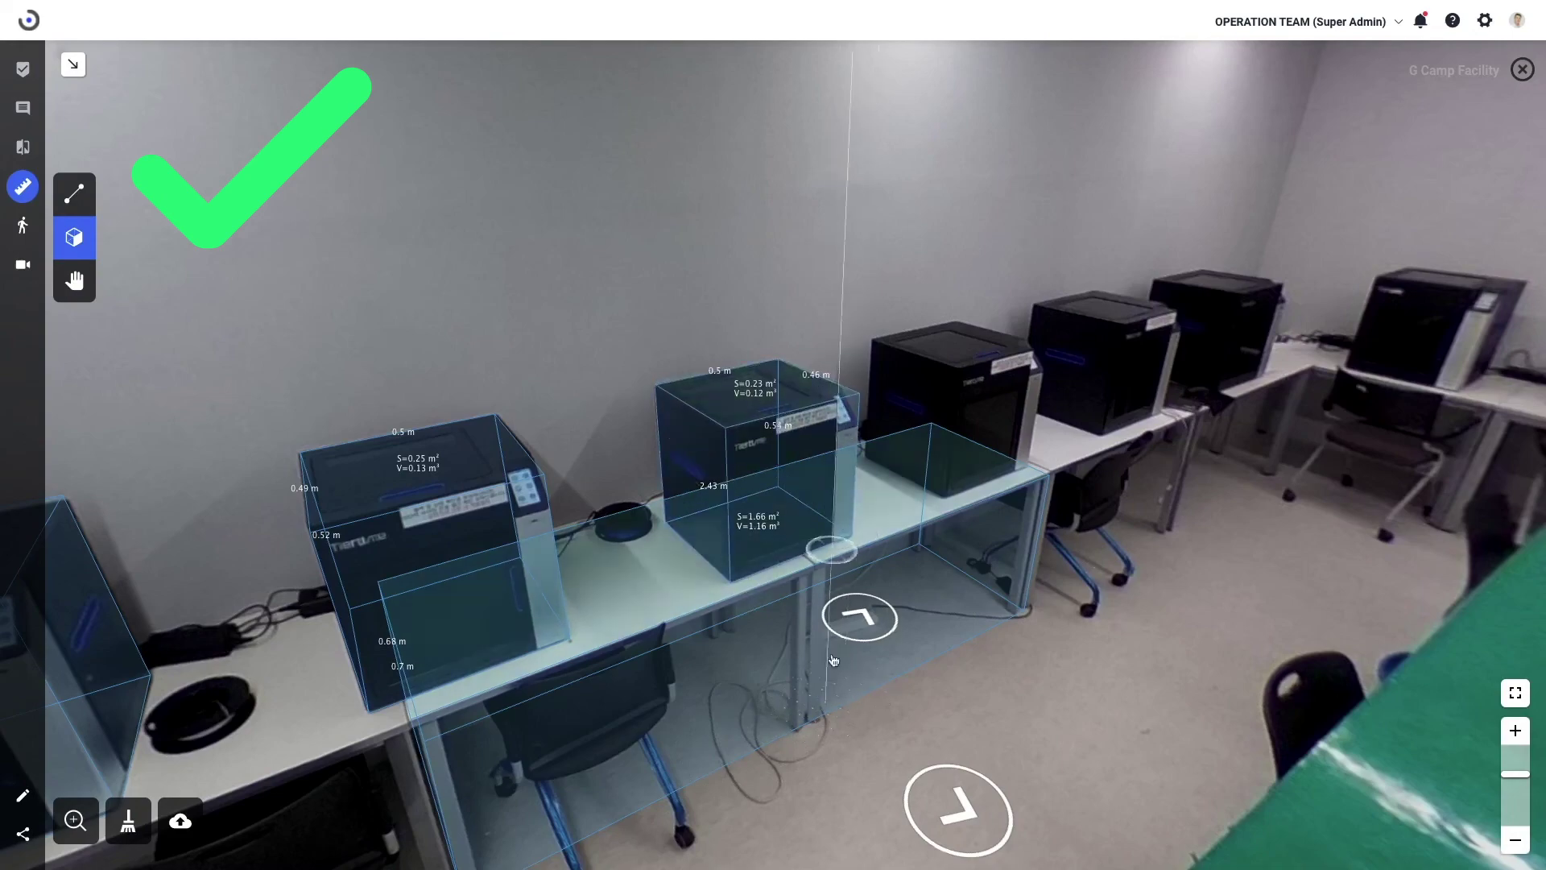
- Select the desk box beneath the third printer and delete it, keeping the printer boxes
click(832, 779)
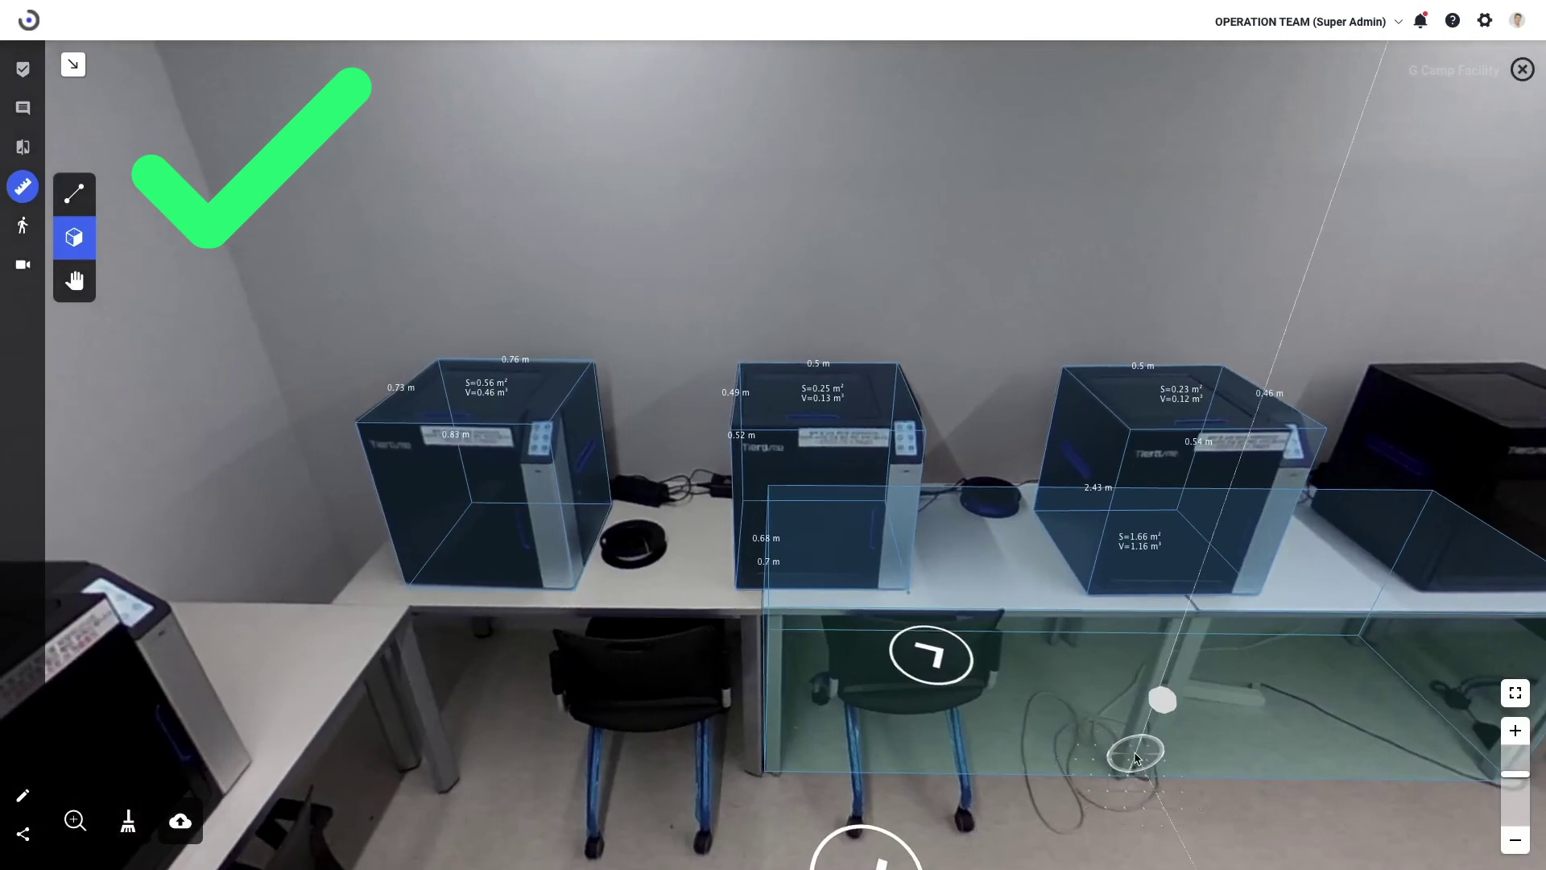
click(91, 282)
click(913, 693)
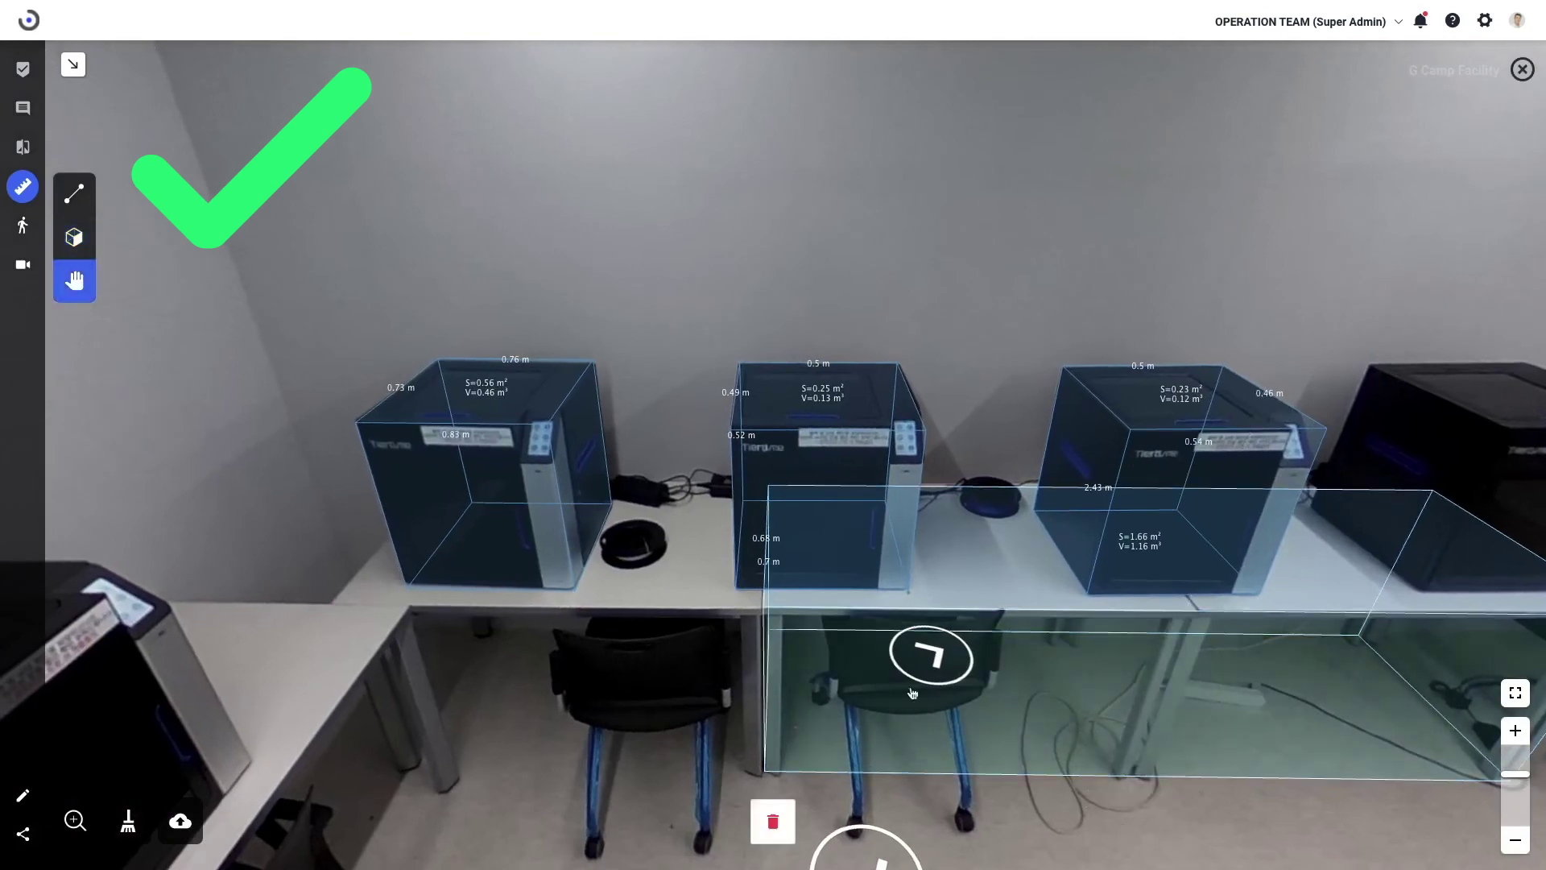
click(754, 823)
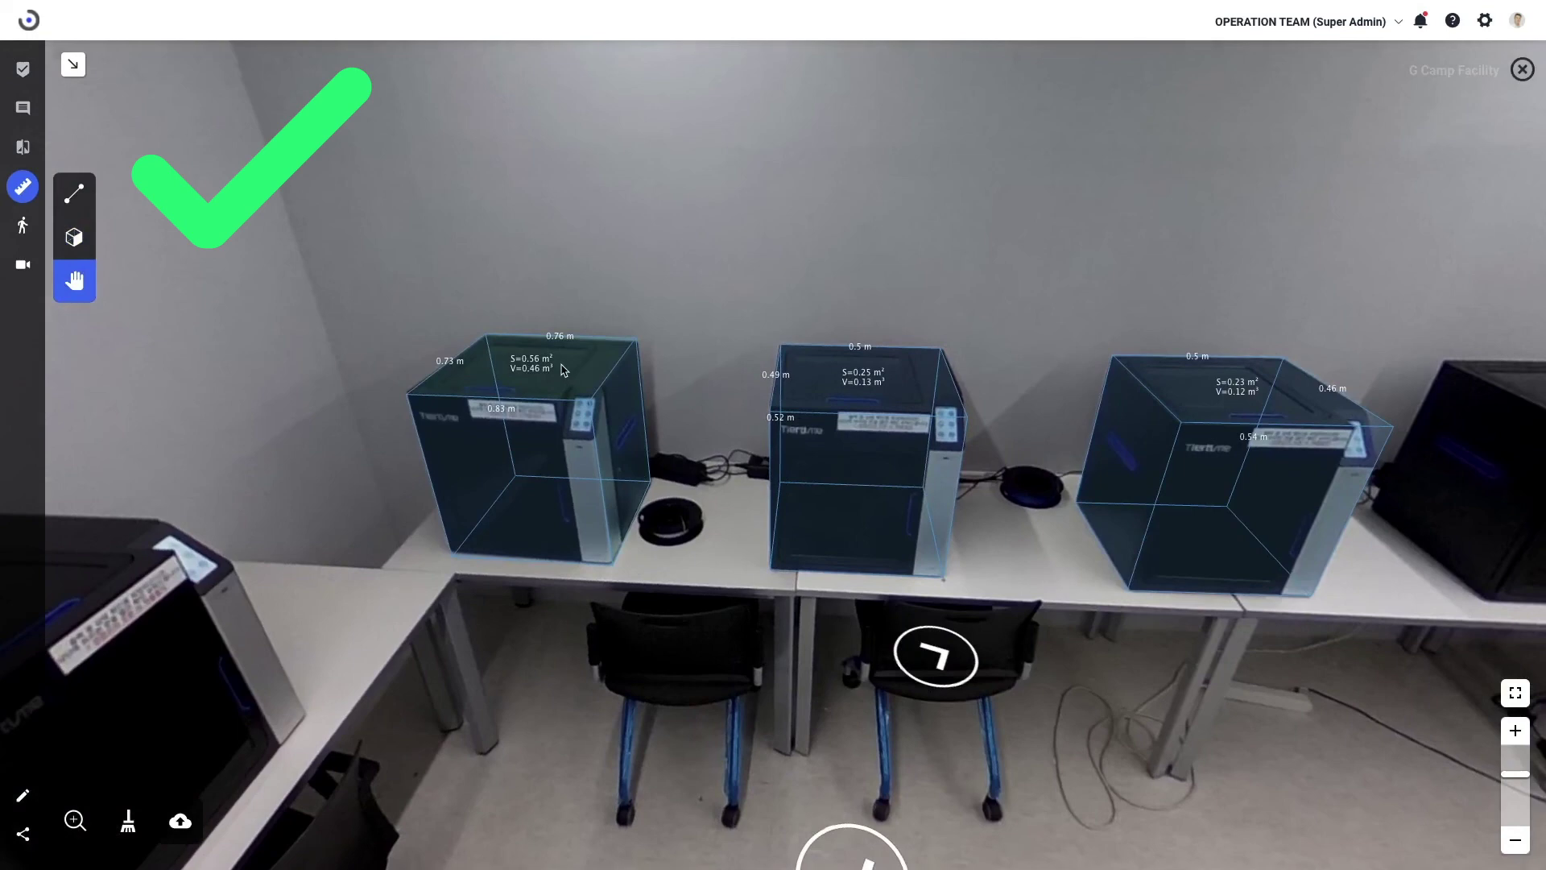
- Select the box around the printer nearest the room corner
click(563, 370)
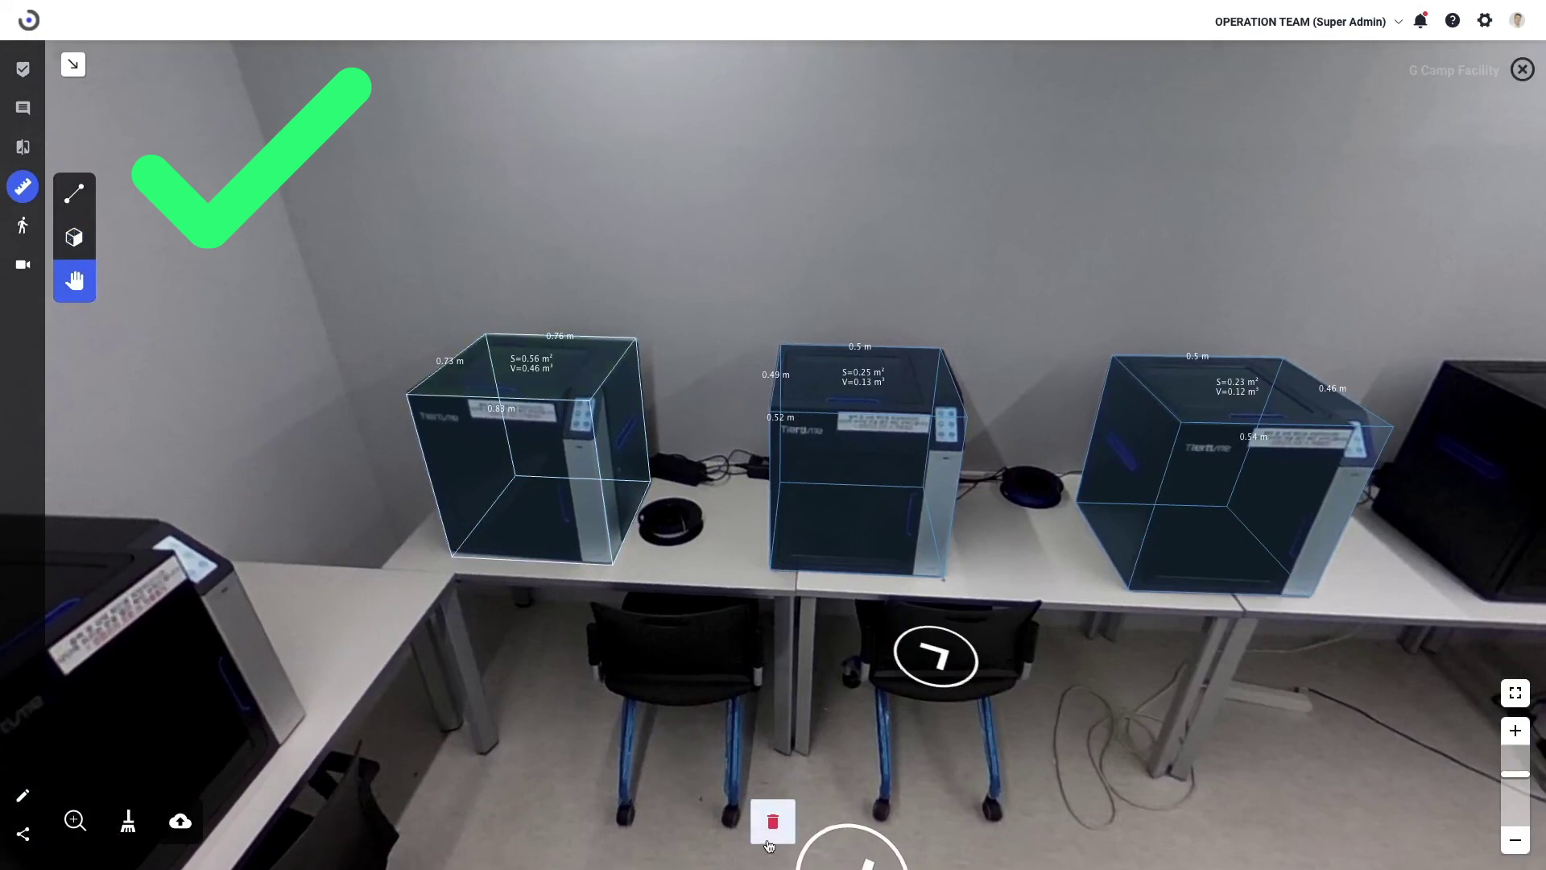